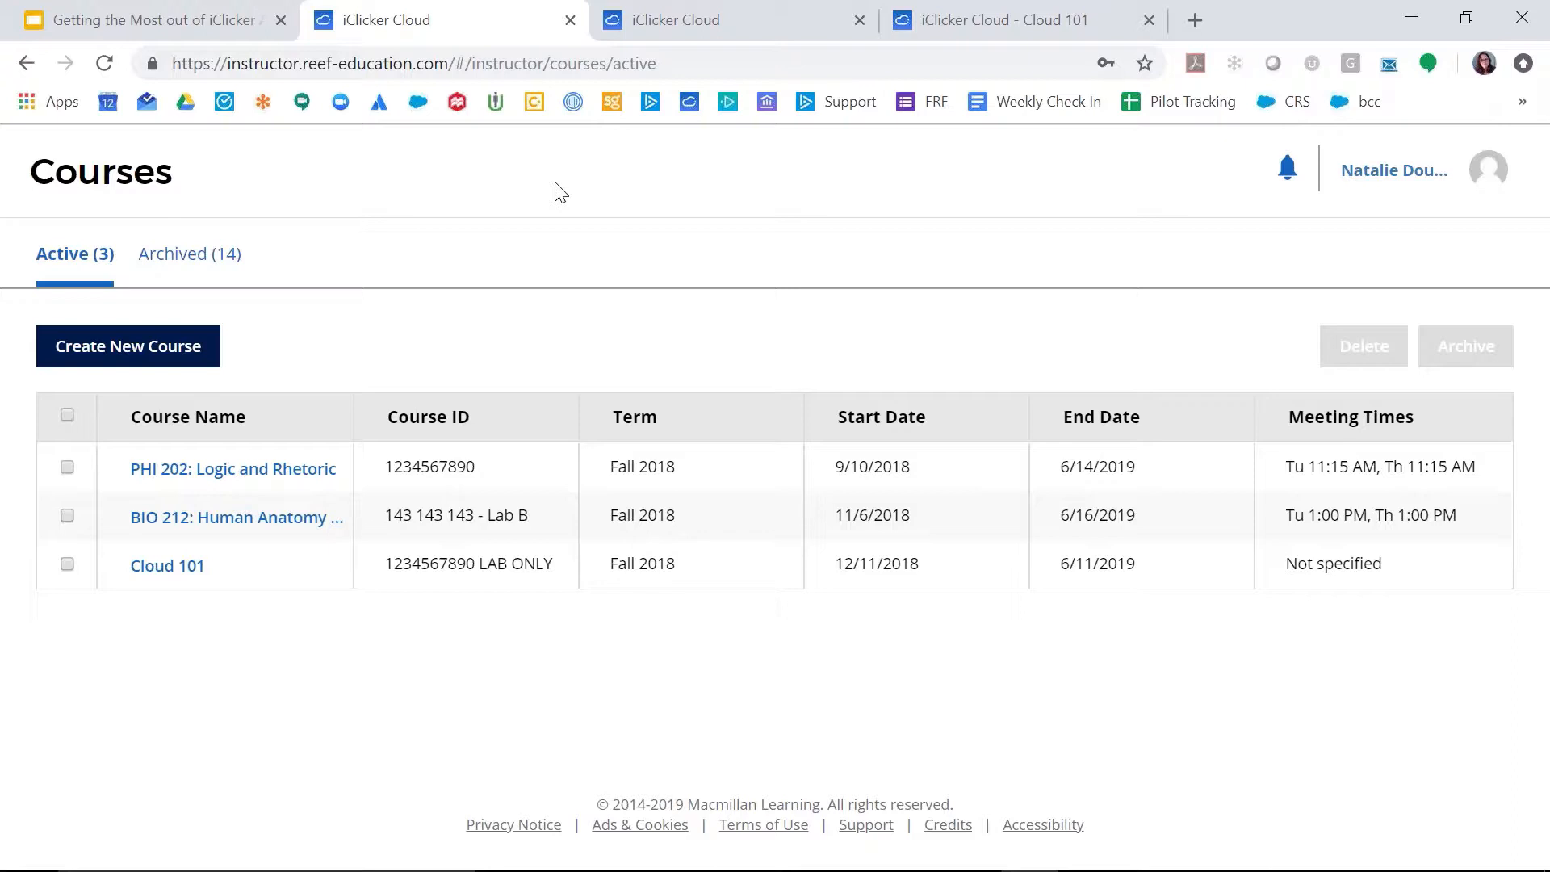
Step: Open the settings of the Cloud 101 course and set its course activities to Attendance-only
click(194, 567)
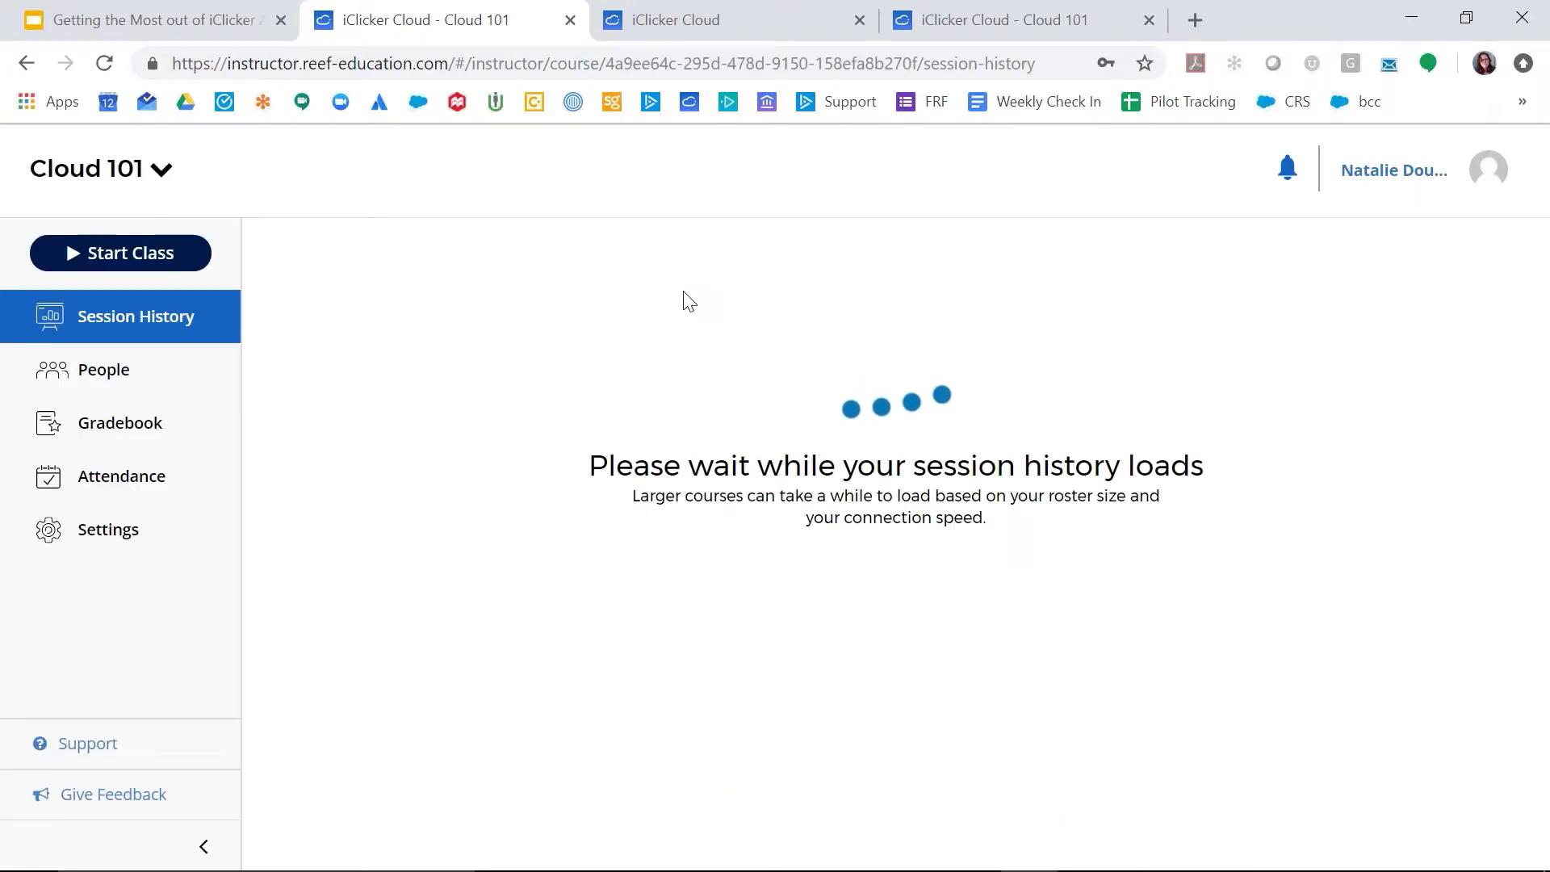
click(129, 546)
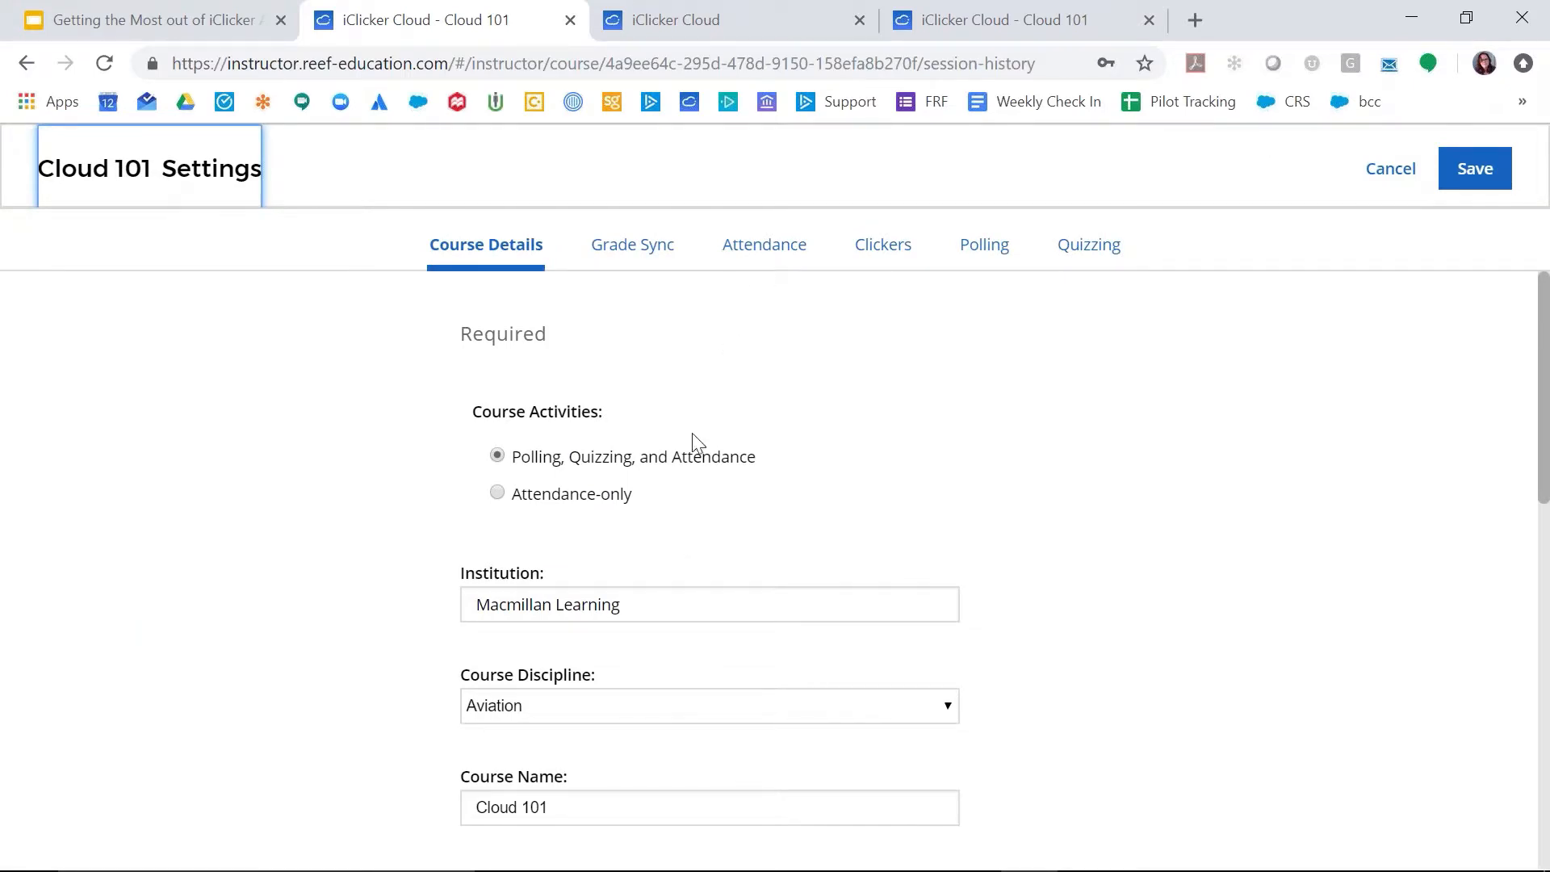
click(498, 494)
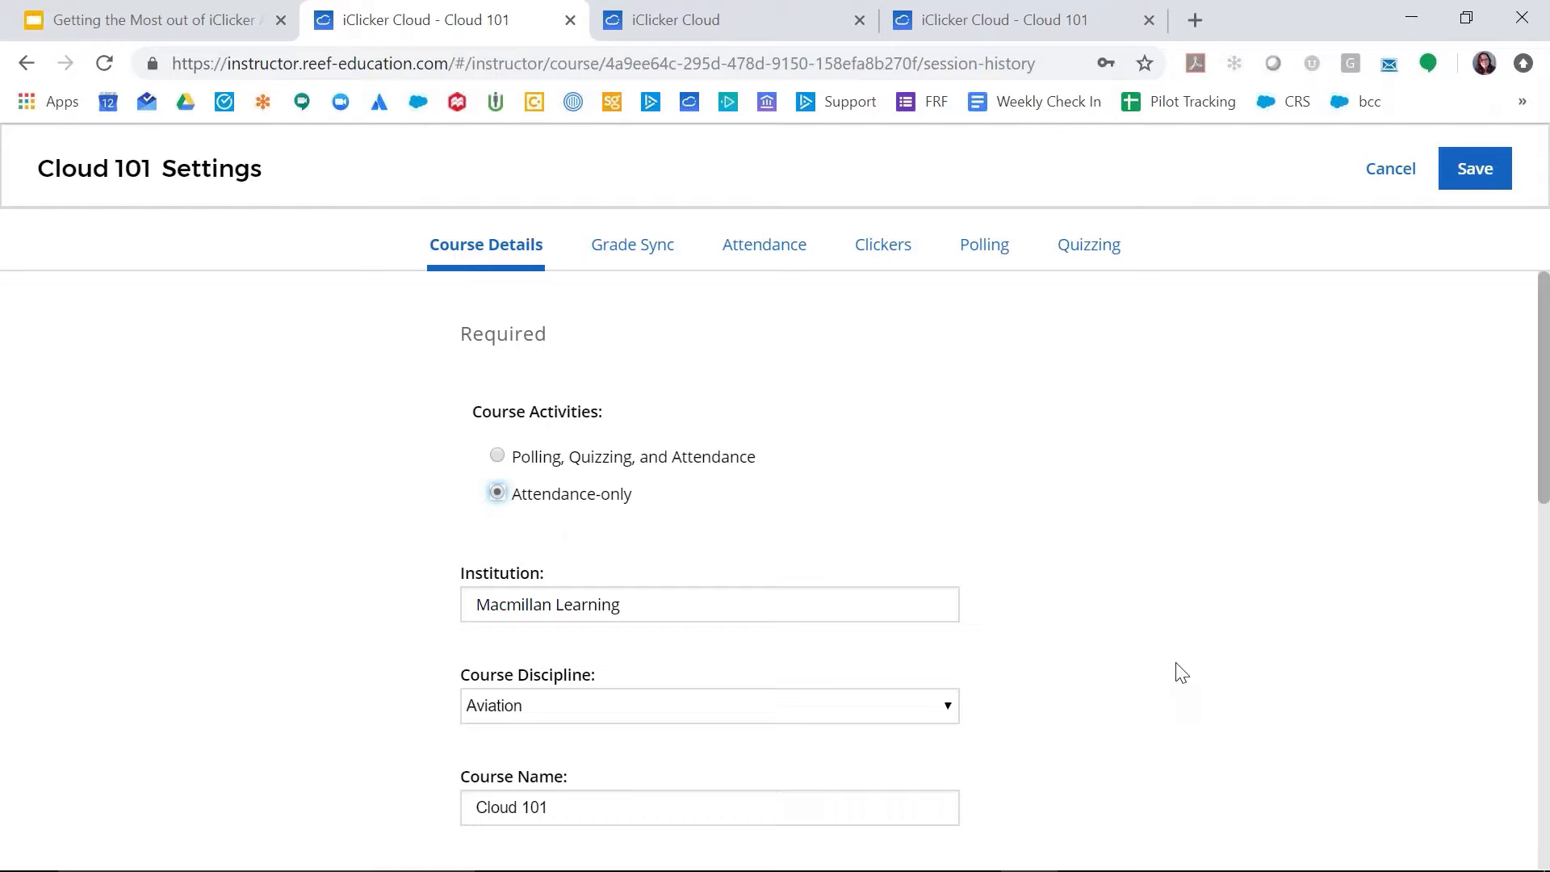
Step: Add Monday, Wednesday and Friday at 8:00 AM as the course's meeting times
scroll(1181, 672, down, 6)
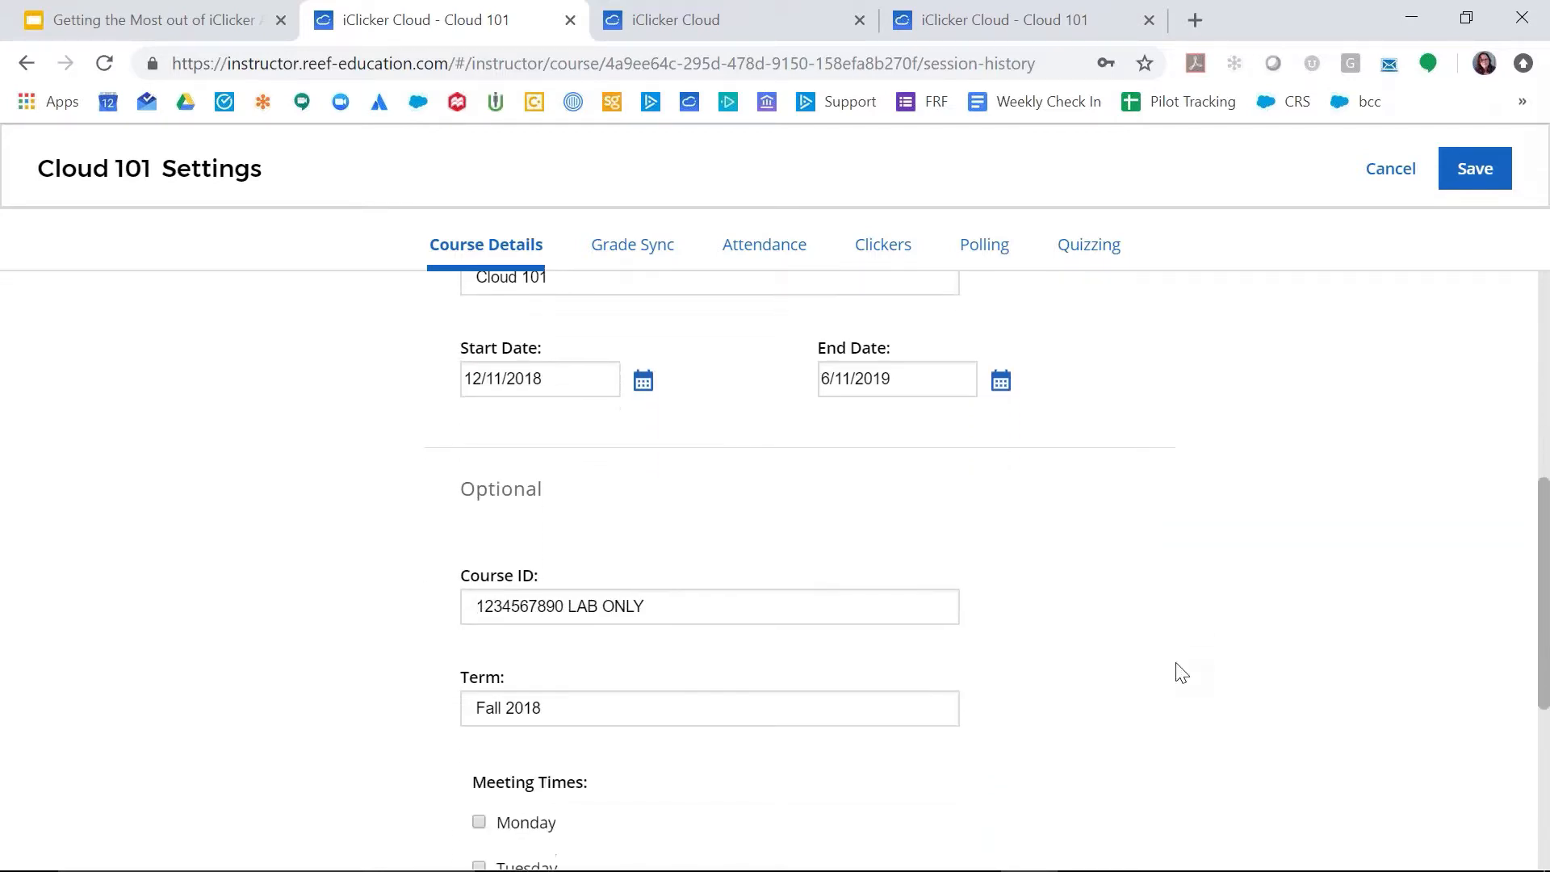
scroll(1181, 673, down, 5)
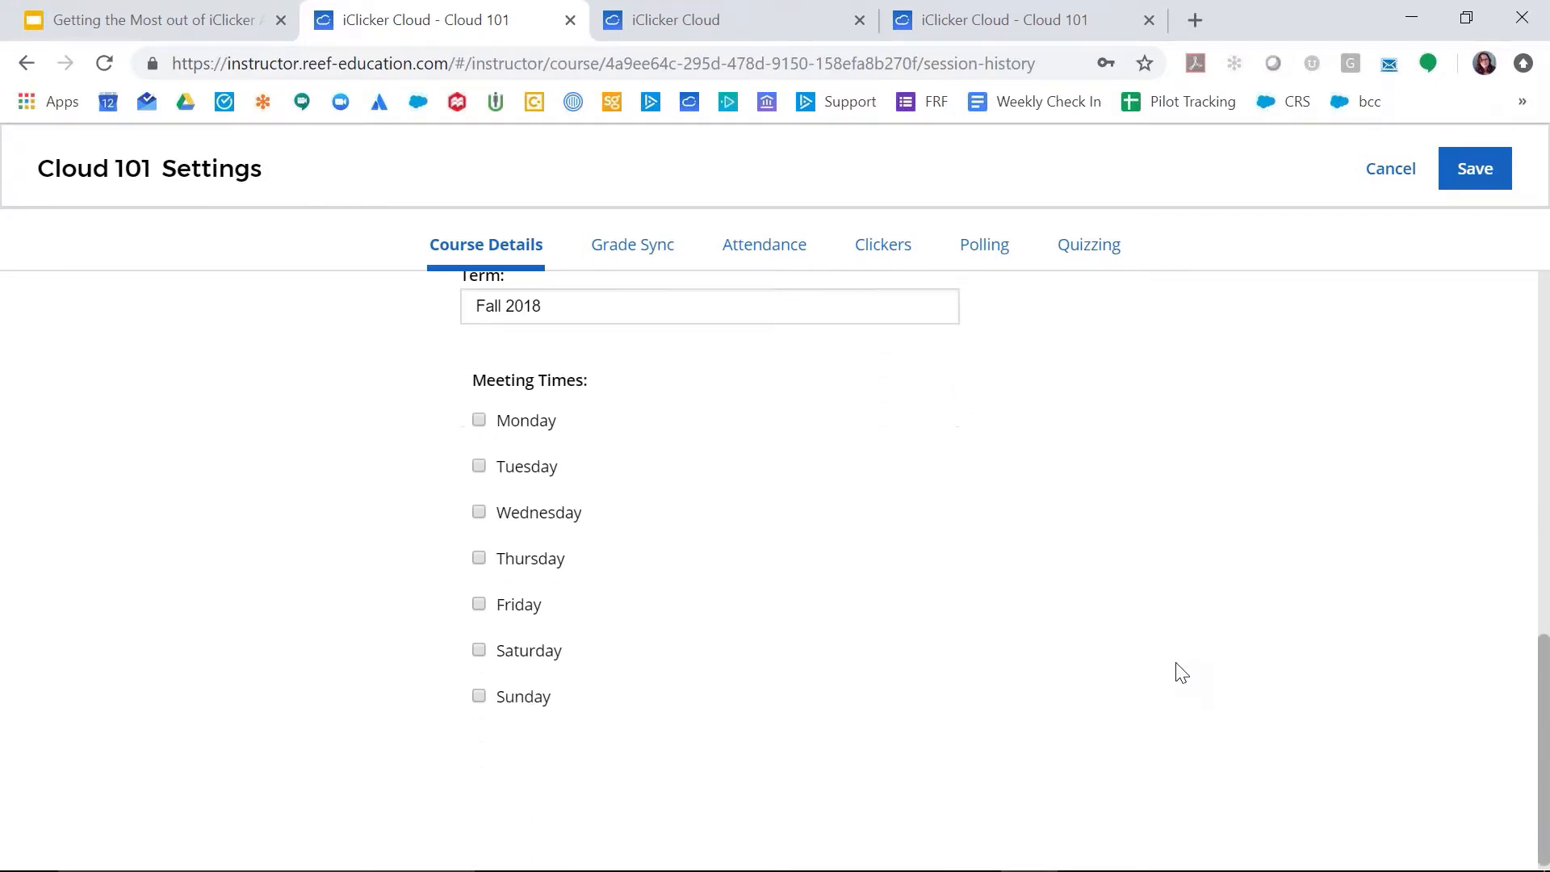
click(481, 413)
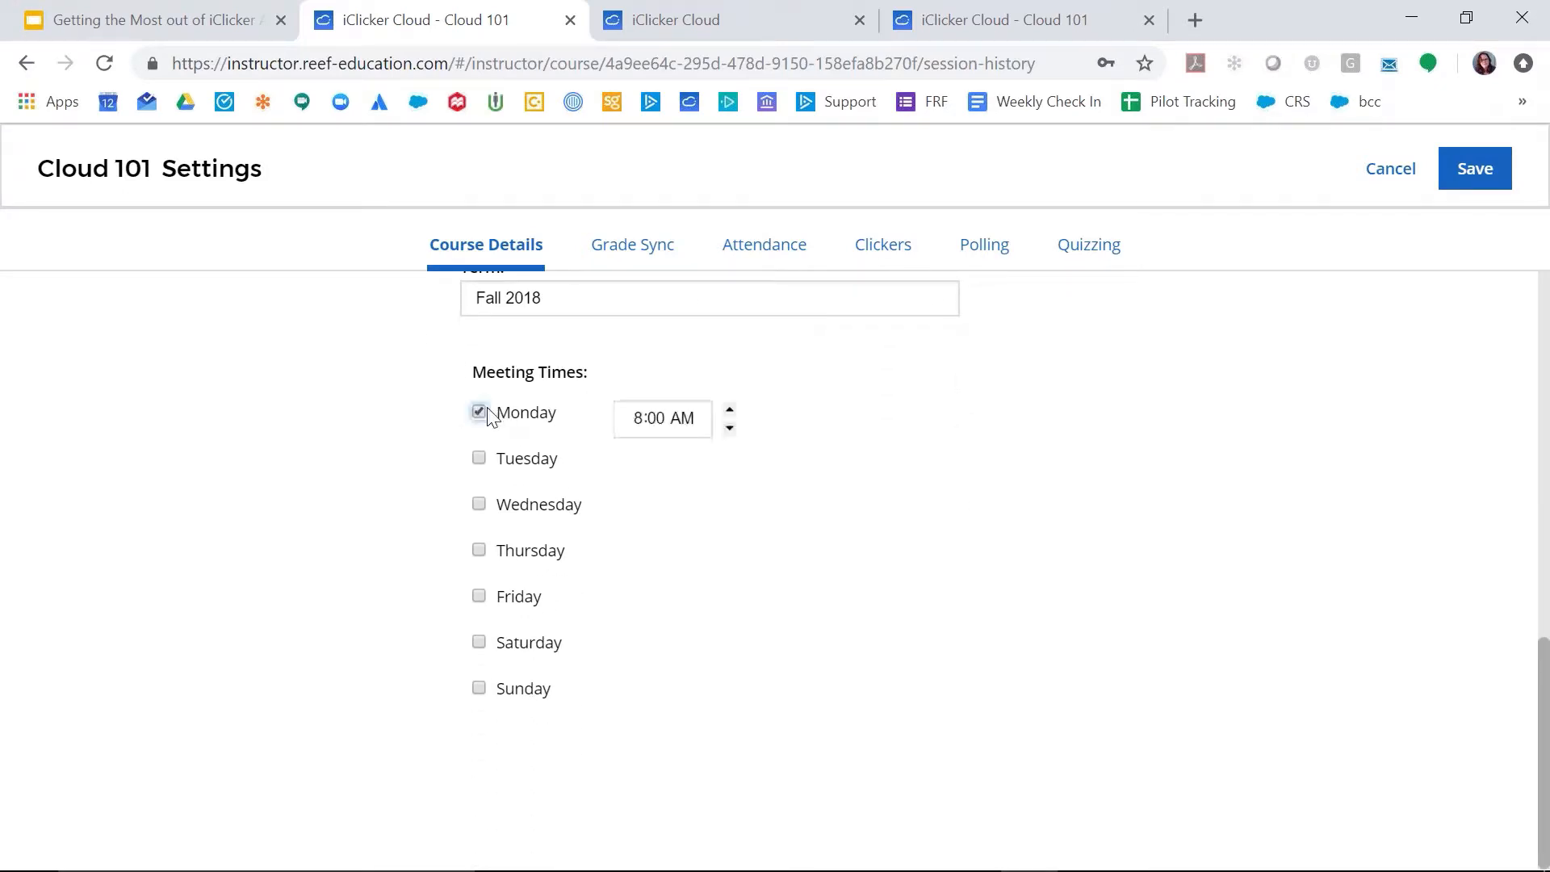
click(481, 504)
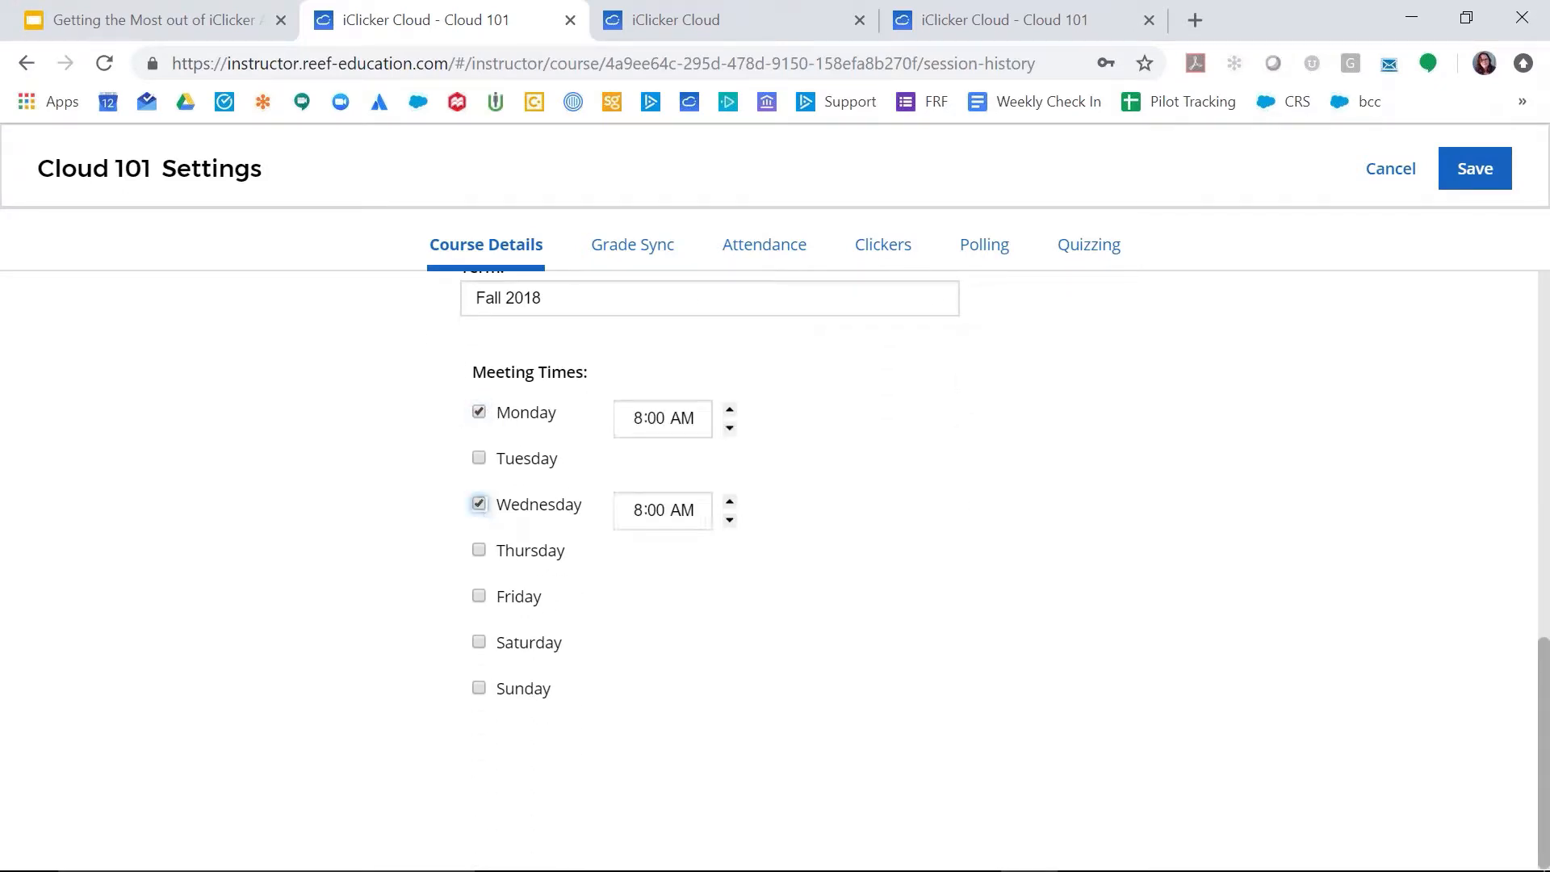
click(480, 598)
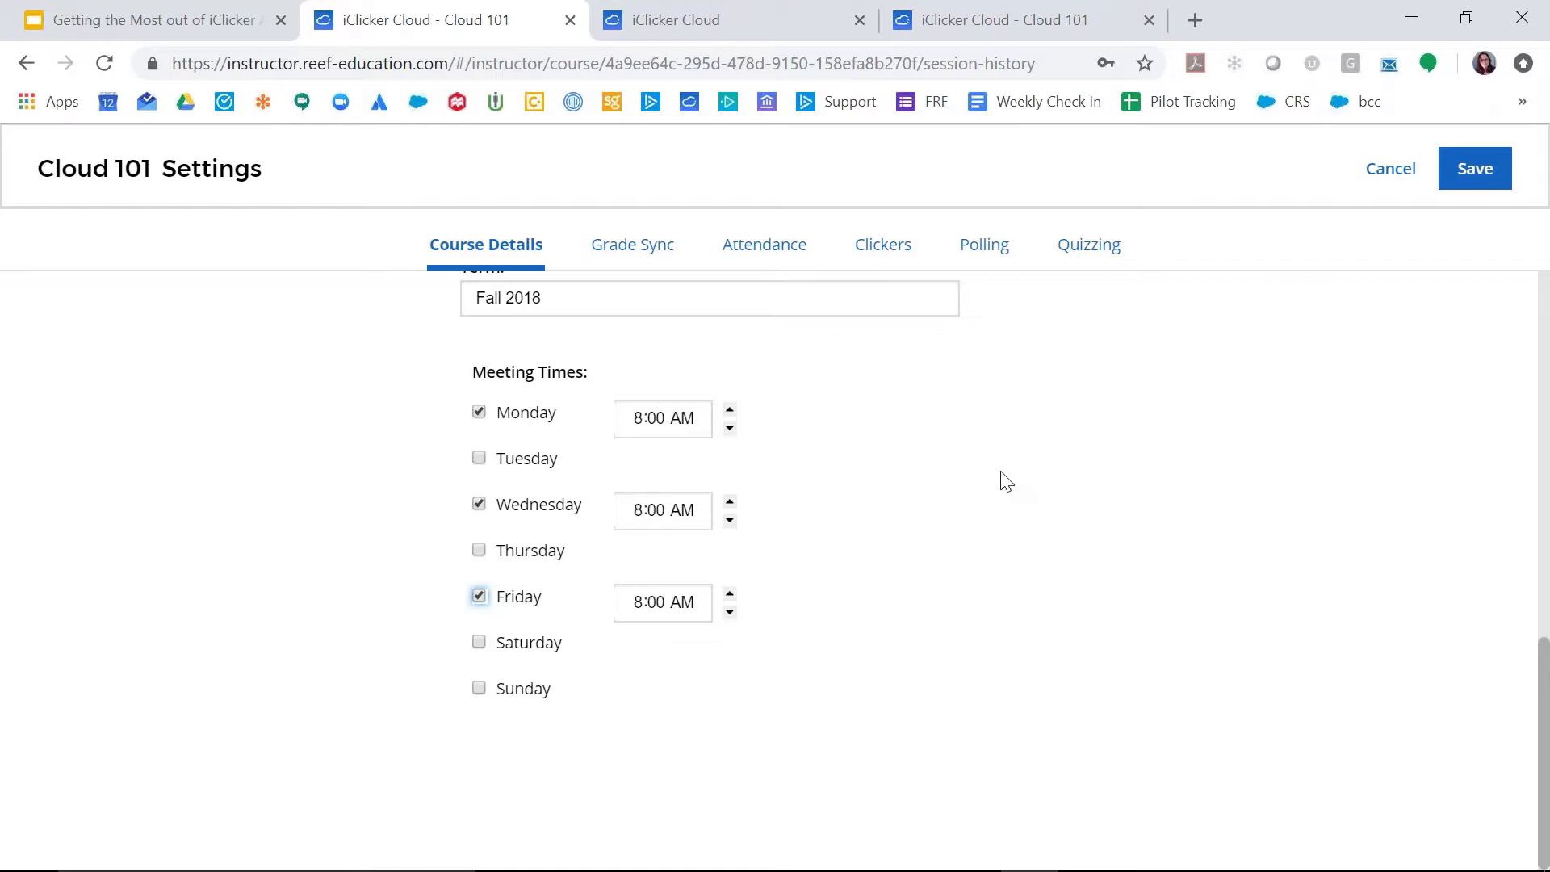
Step: Enable auto-run in the course's attendance settings and set its start time to 7:55 AM
scroll(969, 452, up, 1)
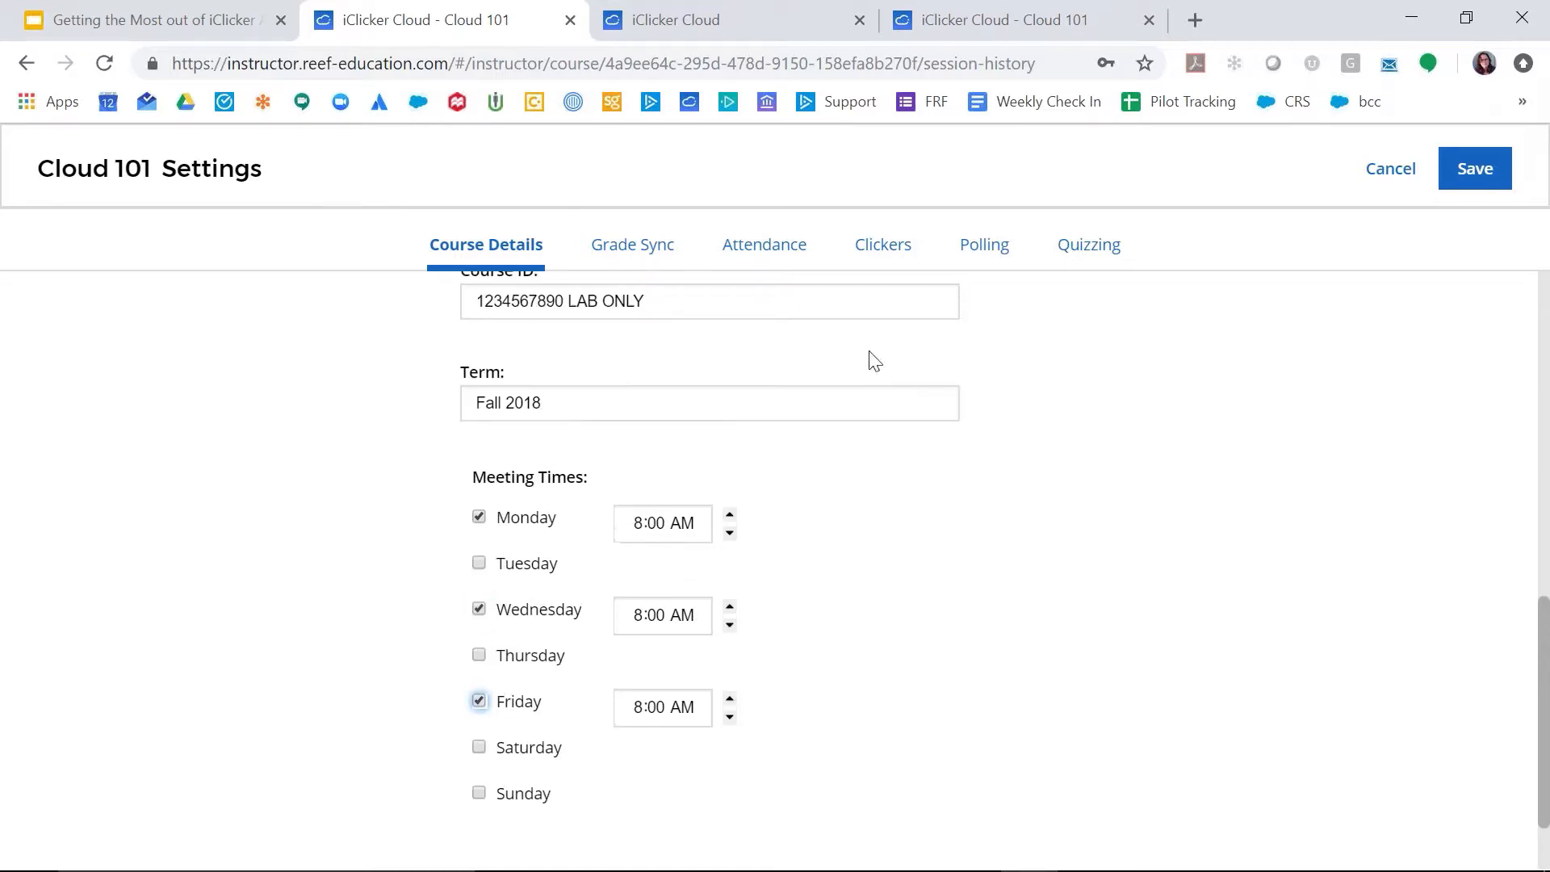
click(790, 255)
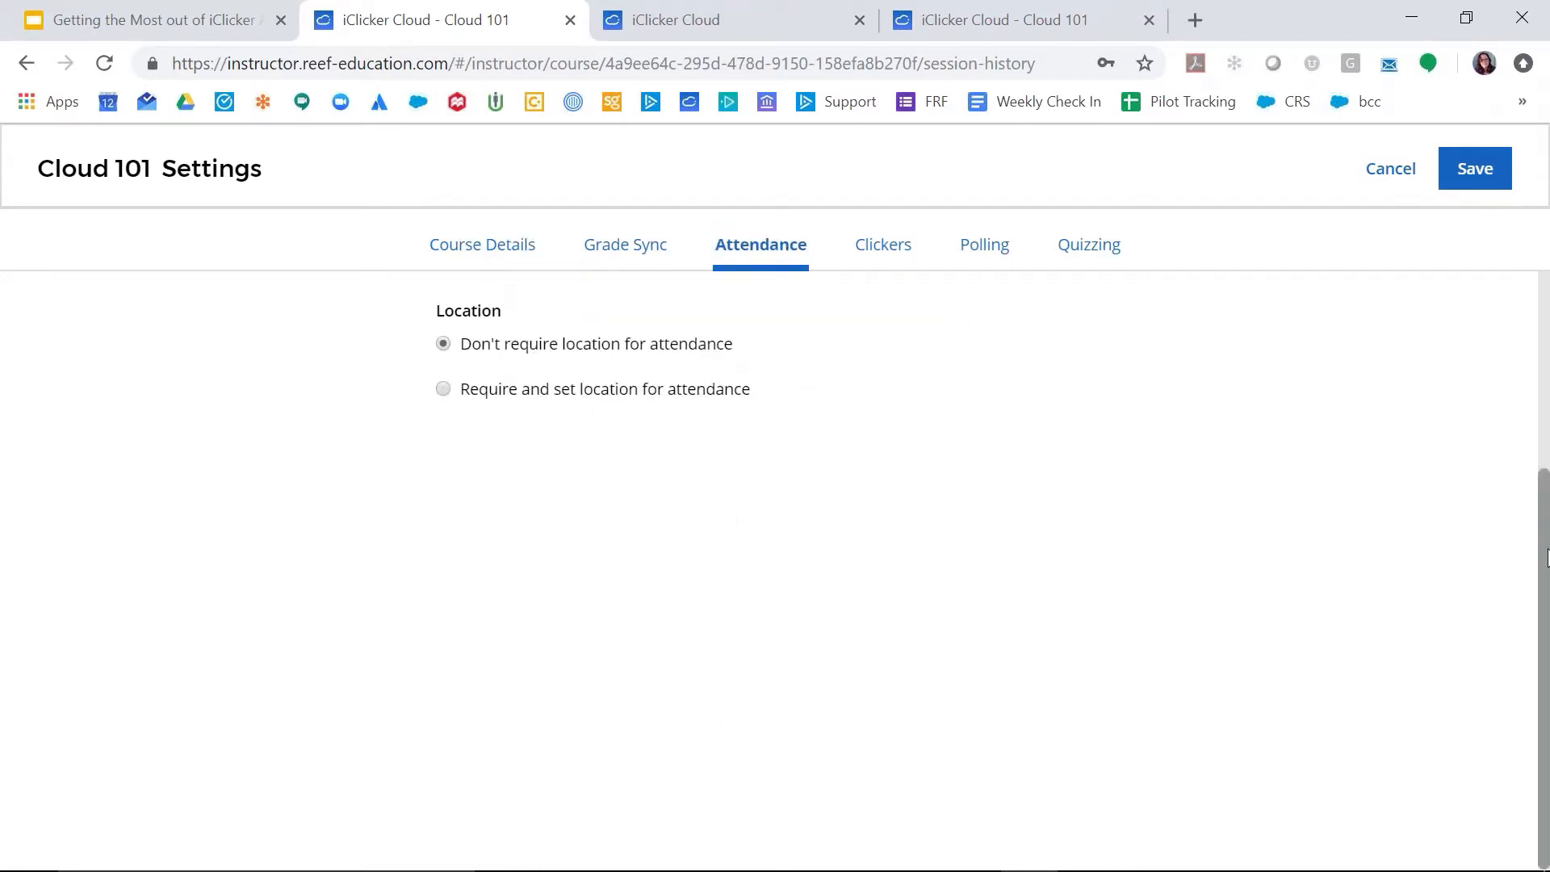
drag(1545, 517, 1546, 323)
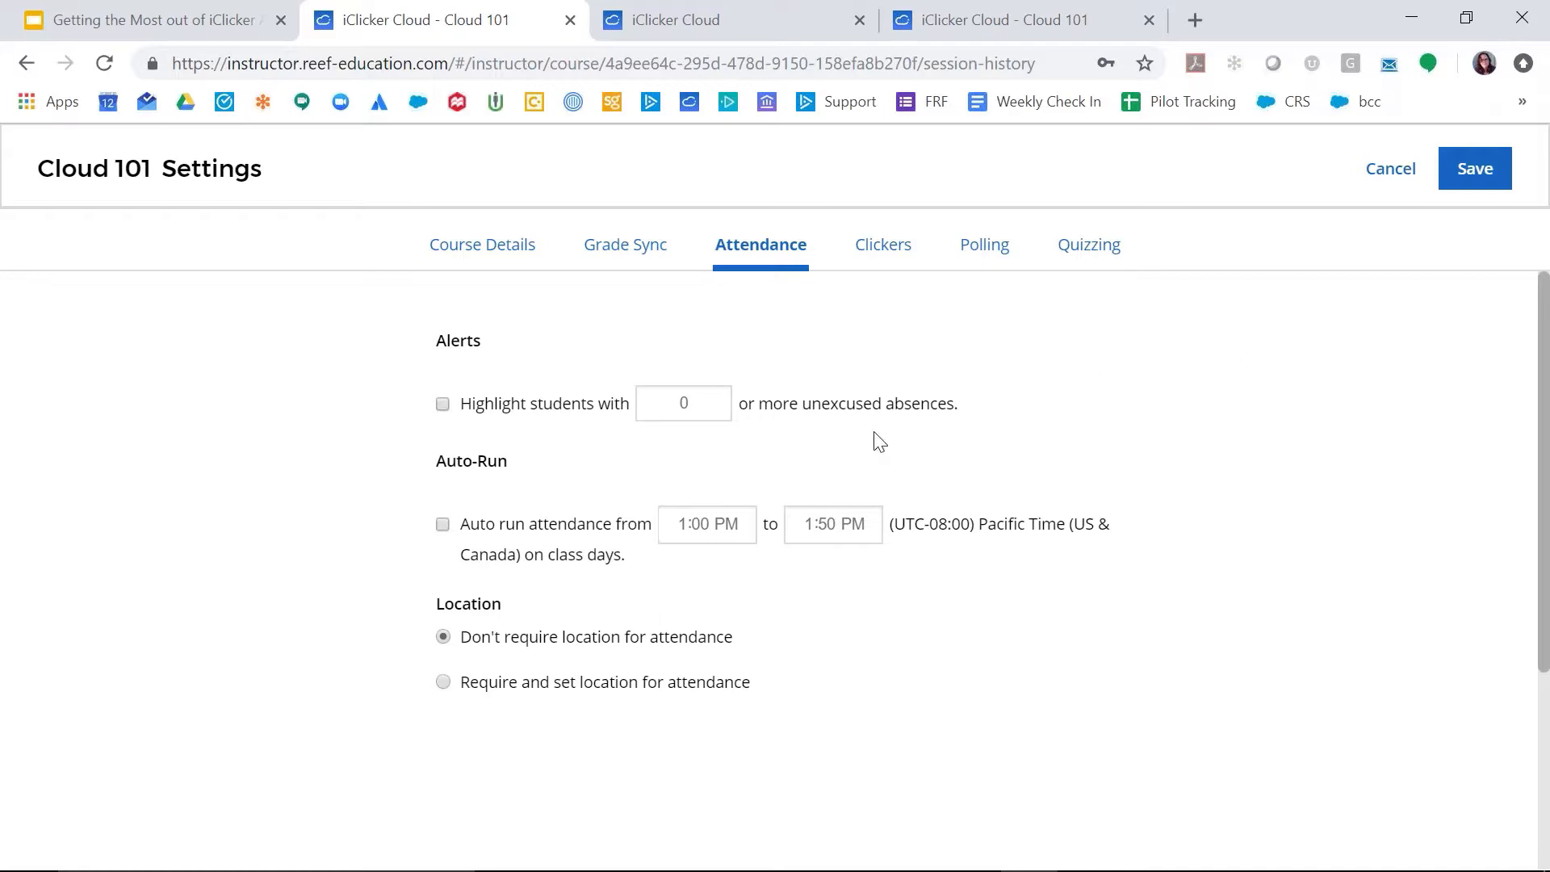
click(443, 526)
click(693, 526)
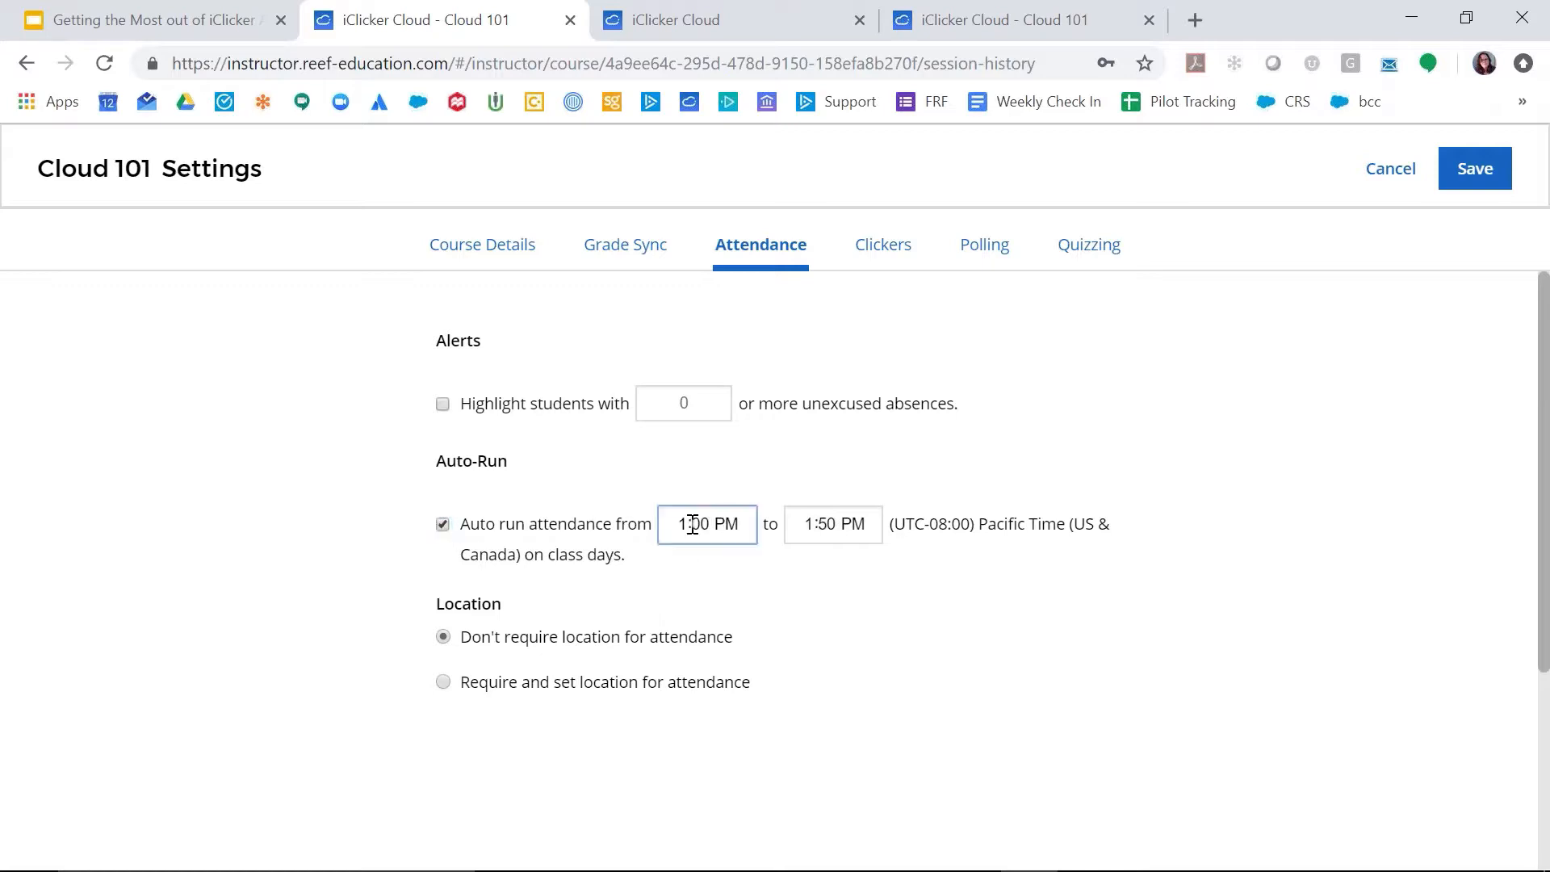
click(692, 526)
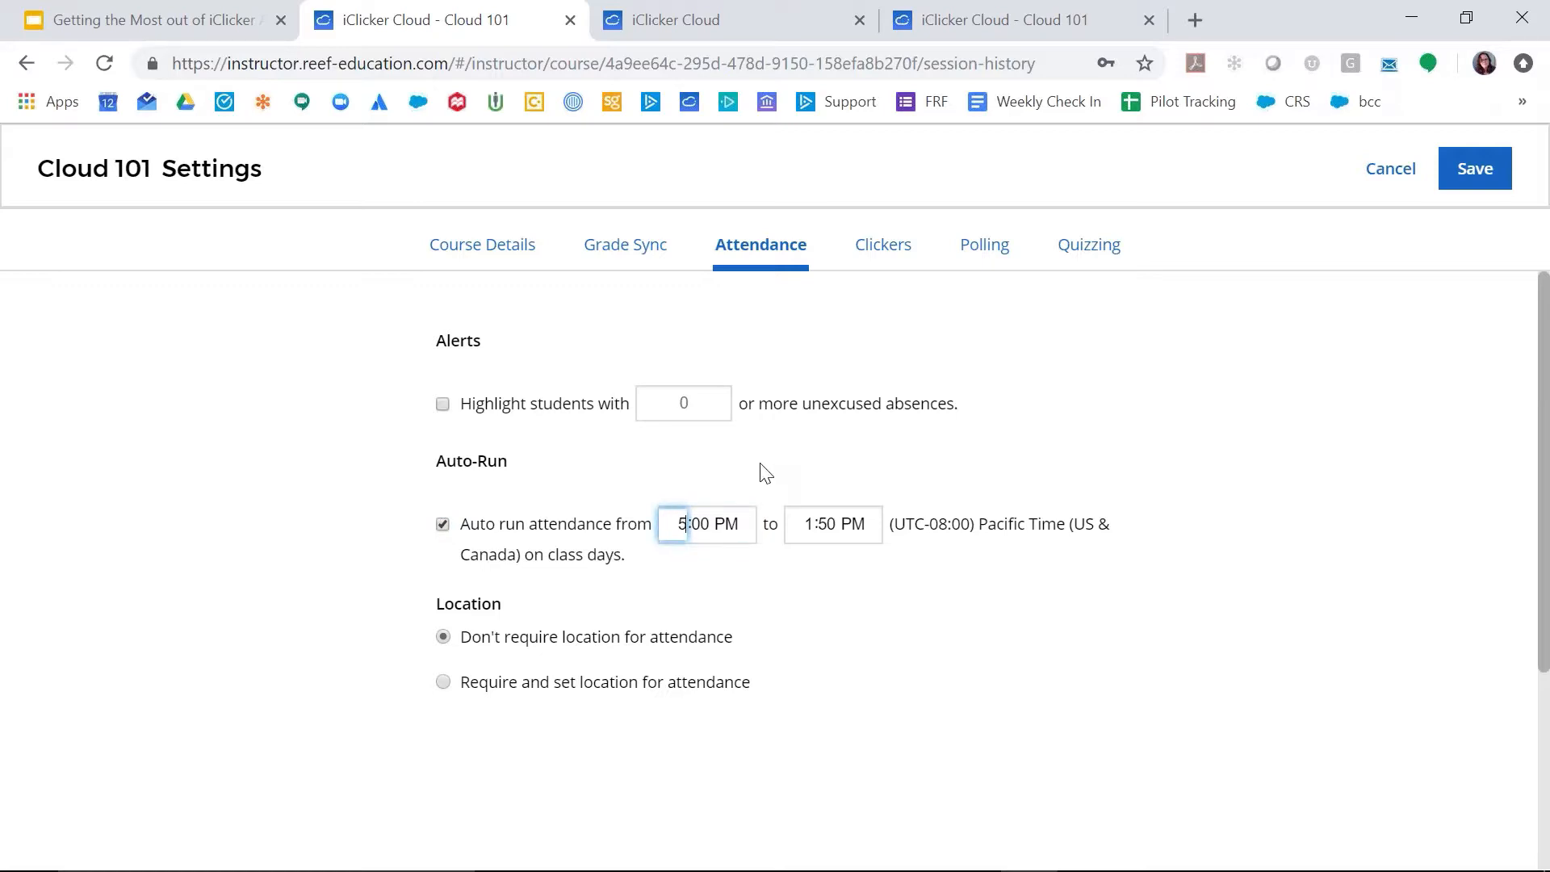
text(7)
click(702, 524)
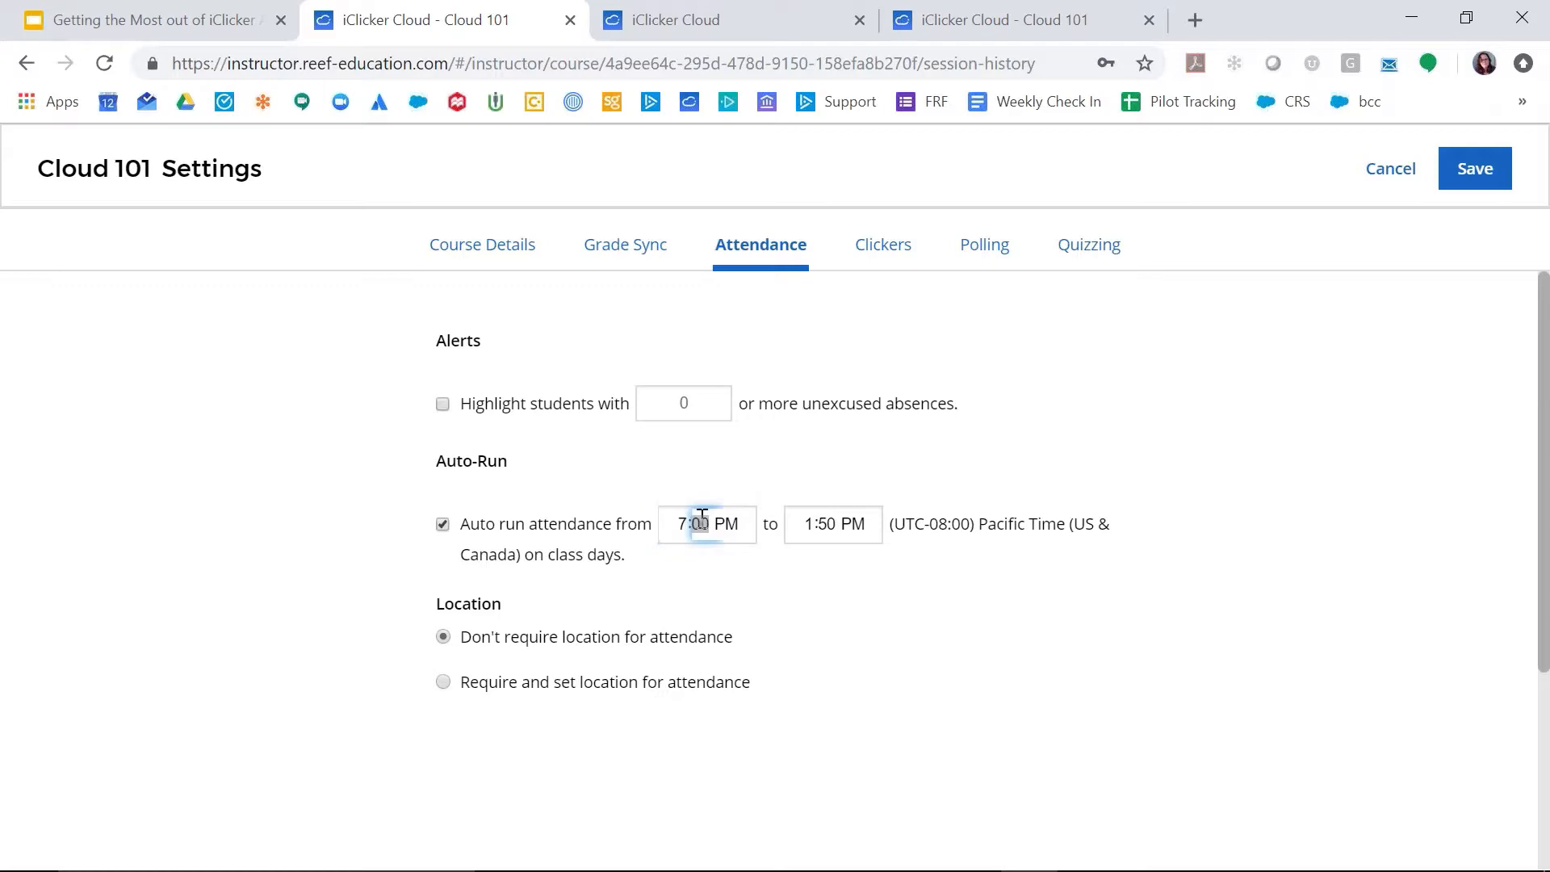
text(55)
click(732, 524)
text(am)
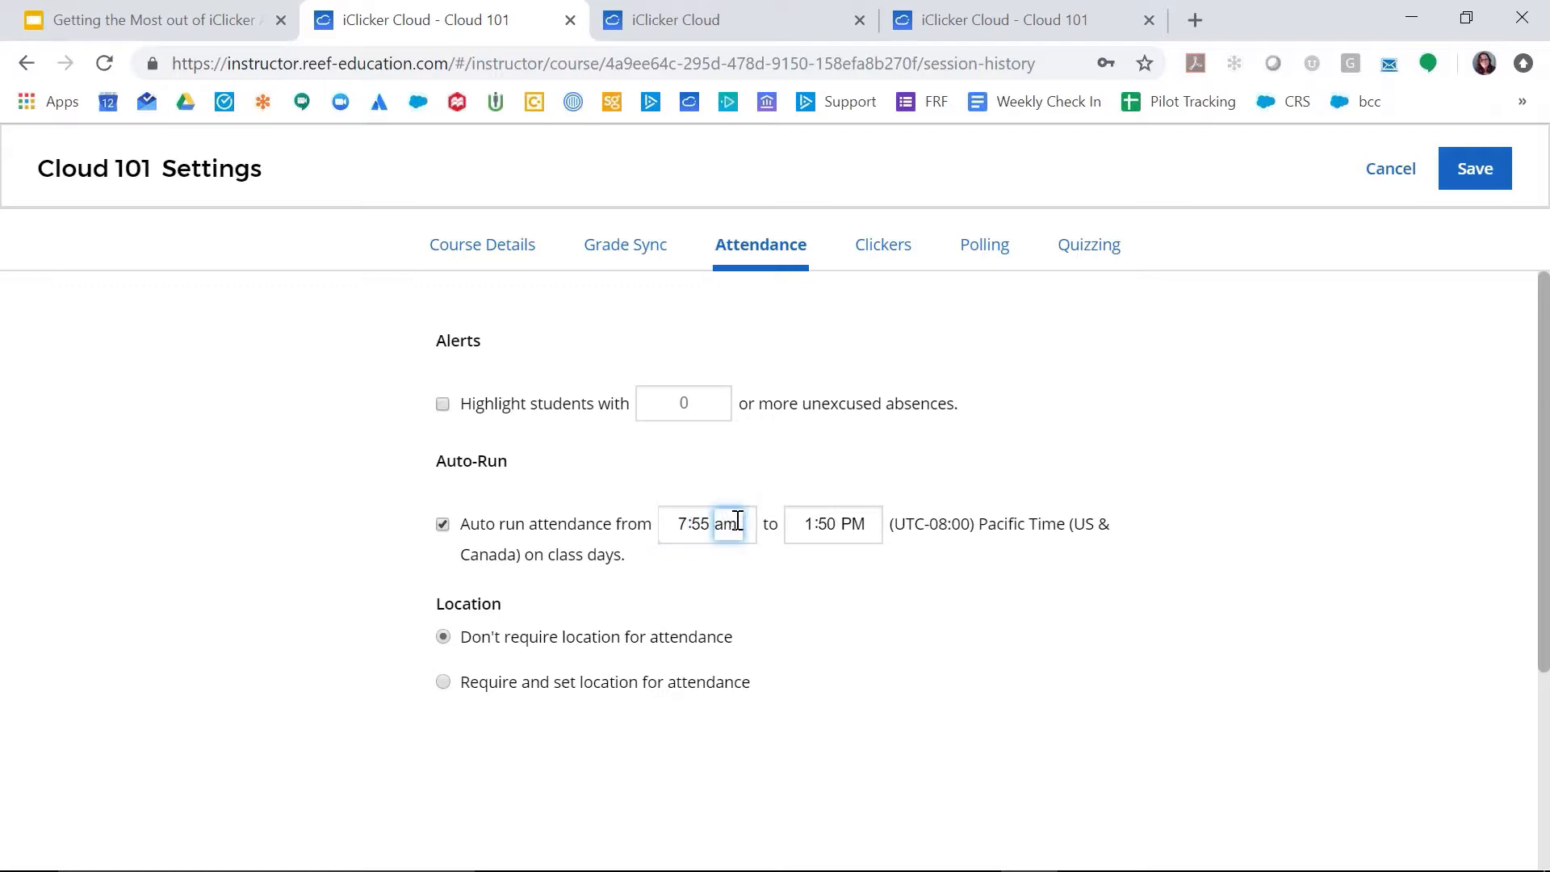
Step: Set the end time of the attendance auto-run to 8:30 AM
click(816, 525)
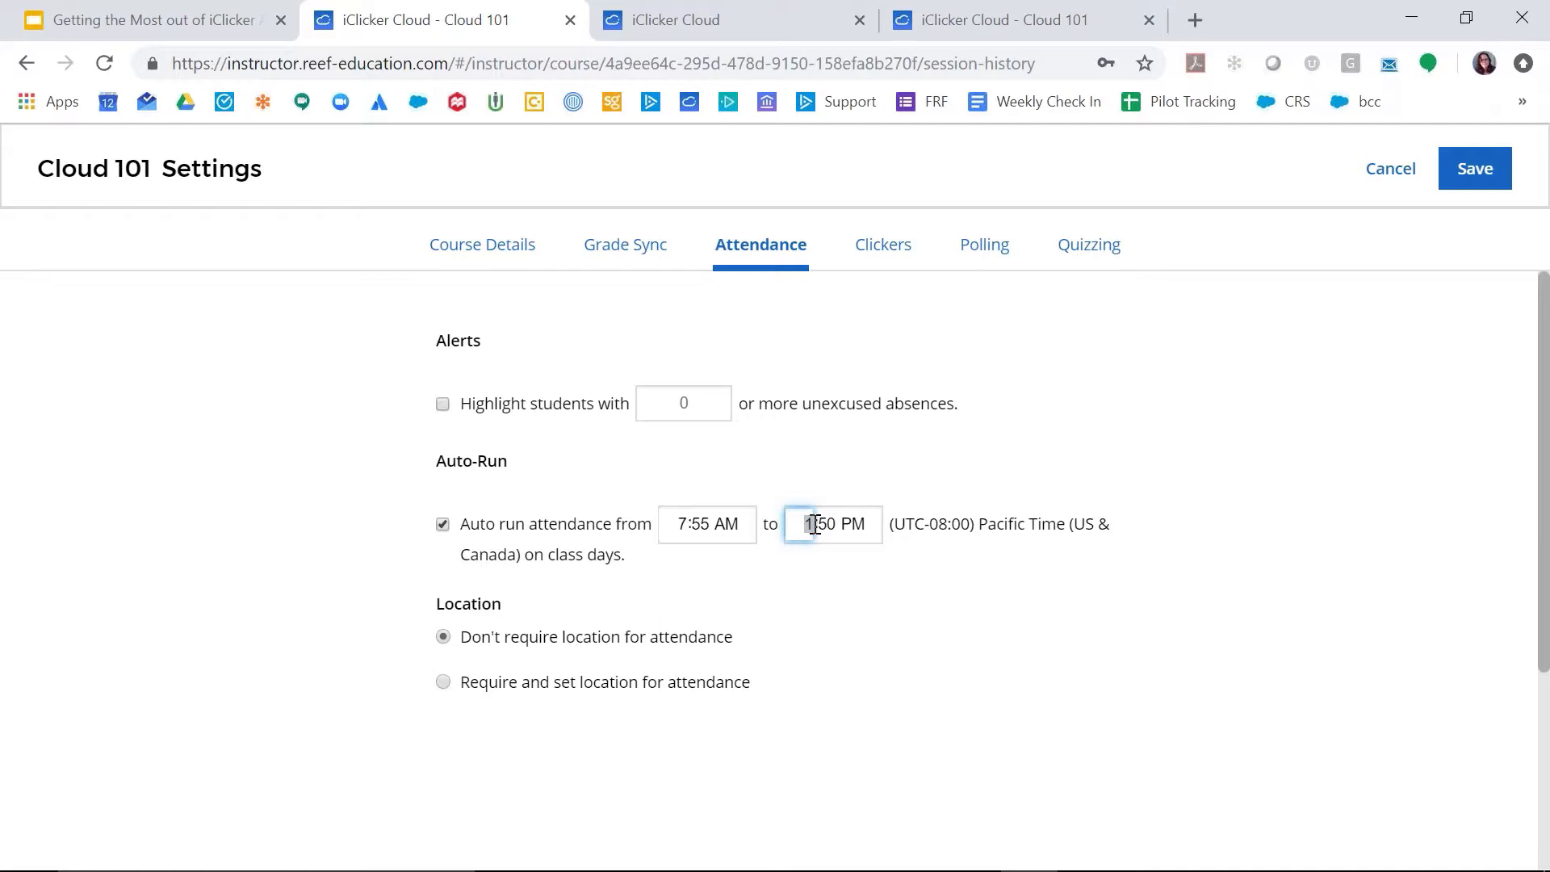
text(8)
text(30)
click(854, 526)
text(am)
click(951, 587)
Step: Require a location for attendance and choose Pasadena City College on the map
click(443, 684)
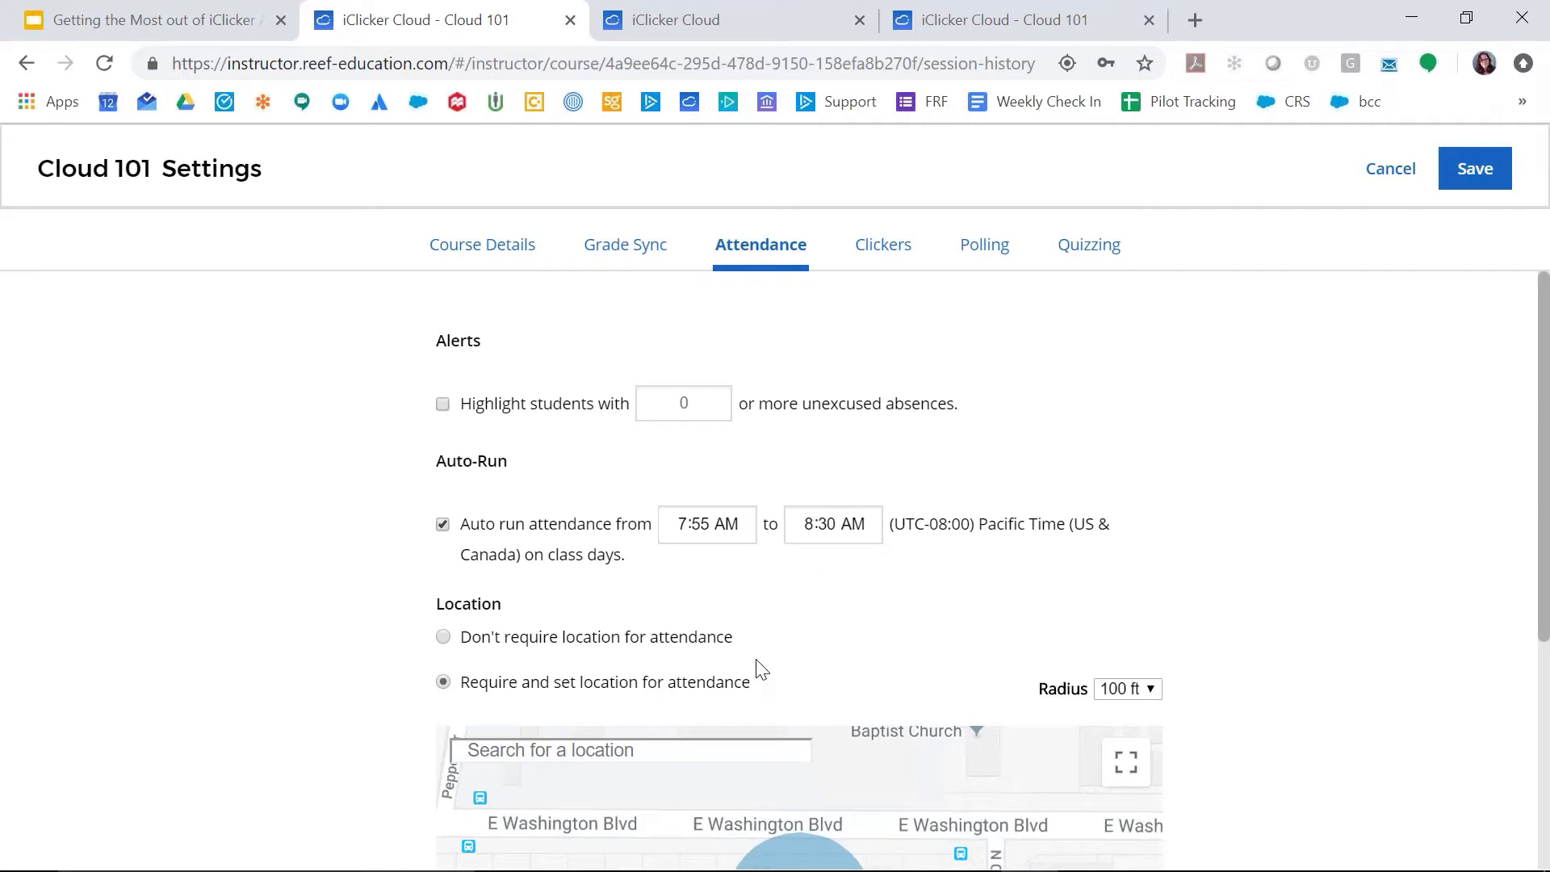
click(684, 756)
text(pasadena cit)
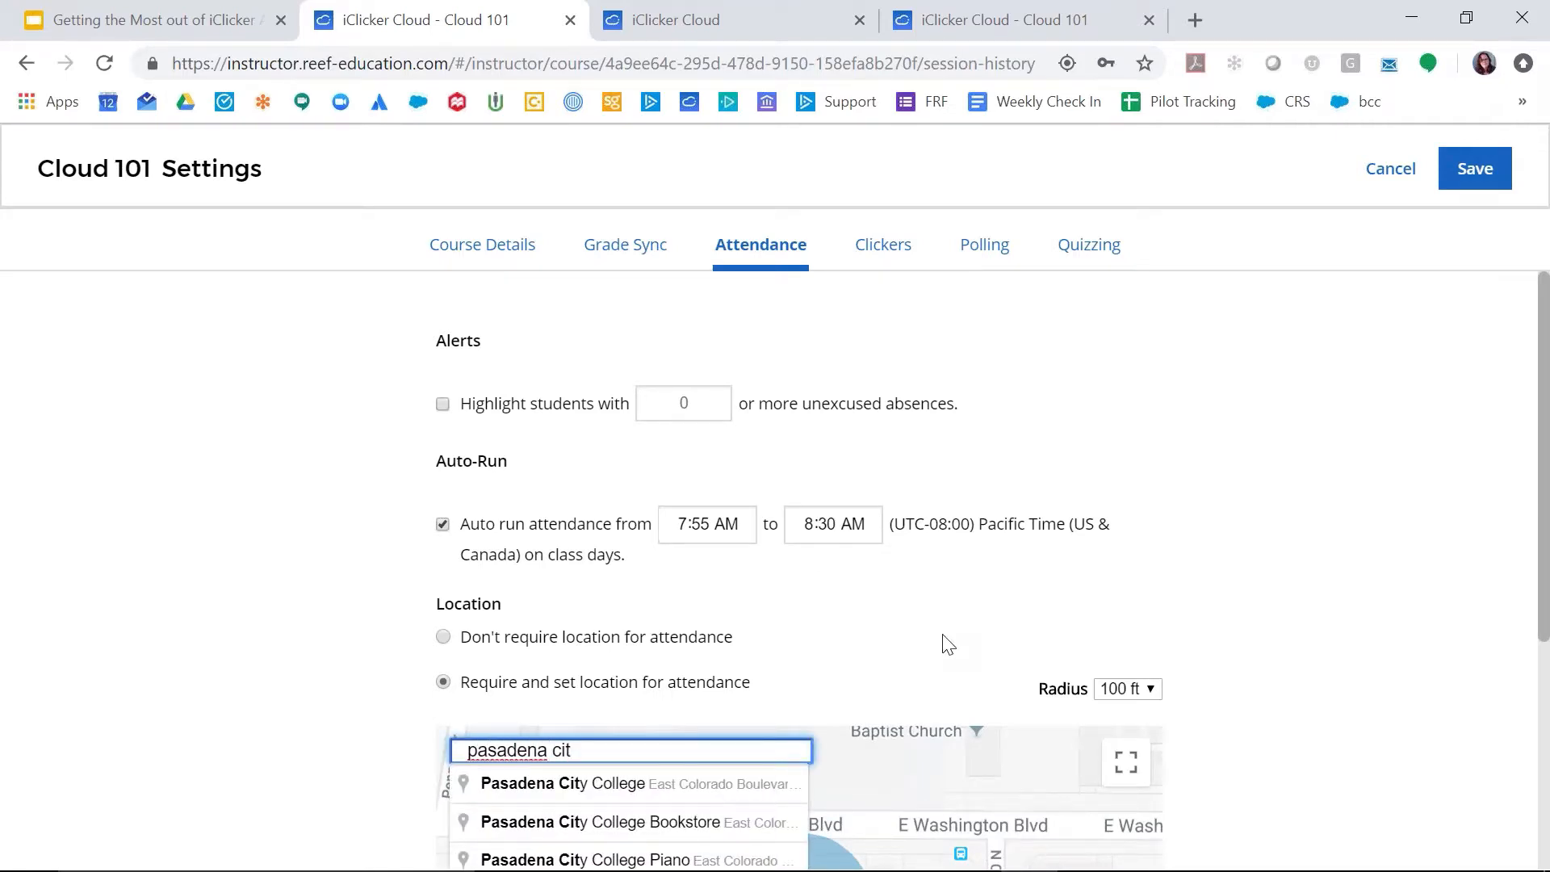
click(777, 785)
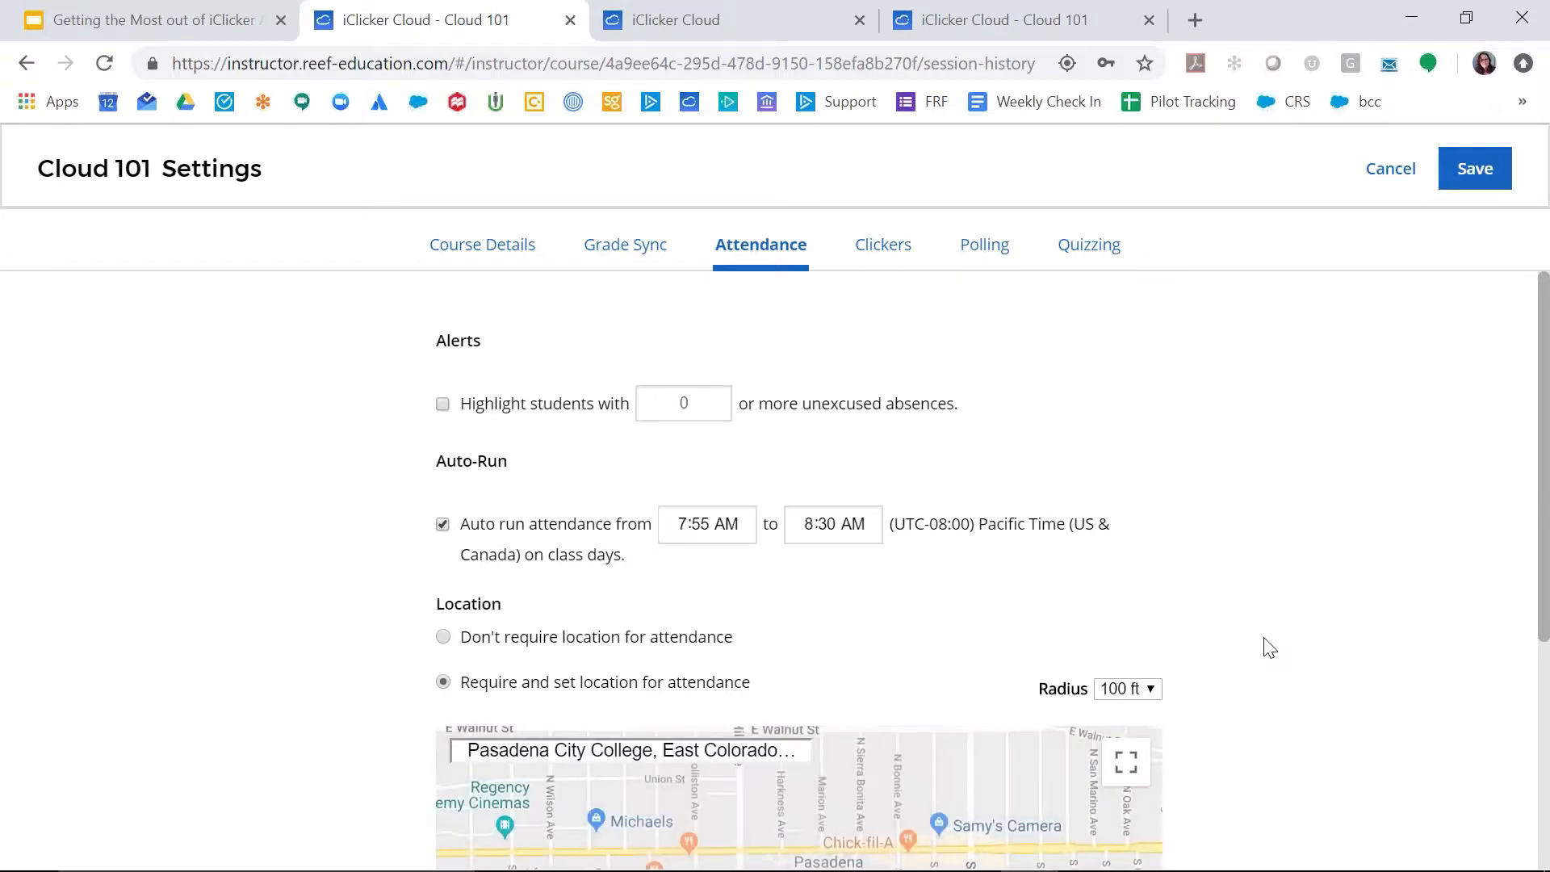
Step: Place the attendance location marker on the Building C / Horace Mann building of the college map
scroll(1268, 648, down, 4)
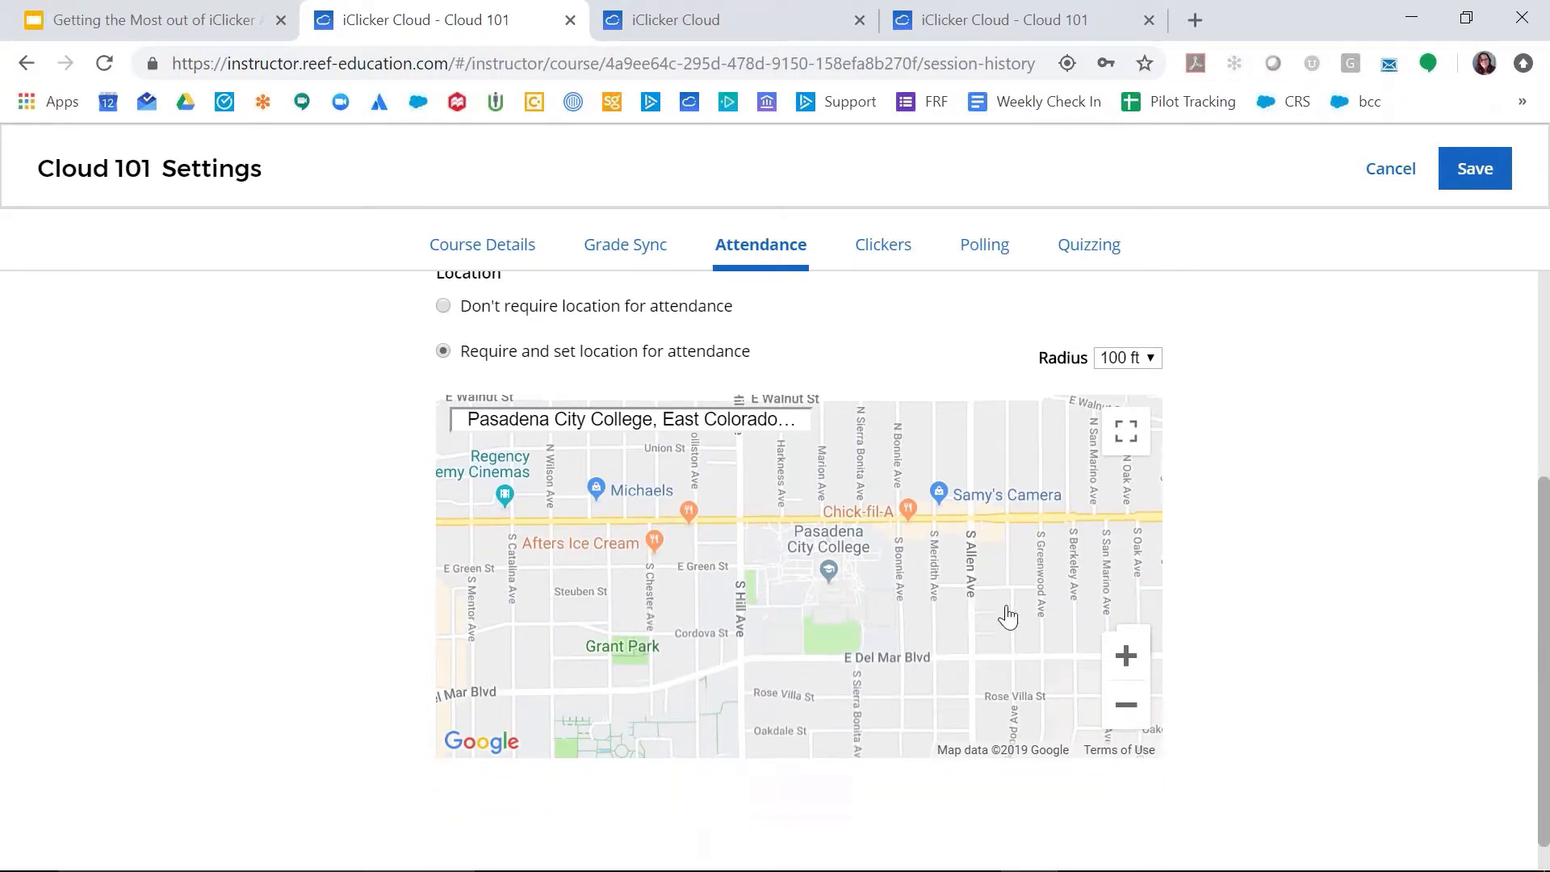
click(828, 587)
click(1127, 656)
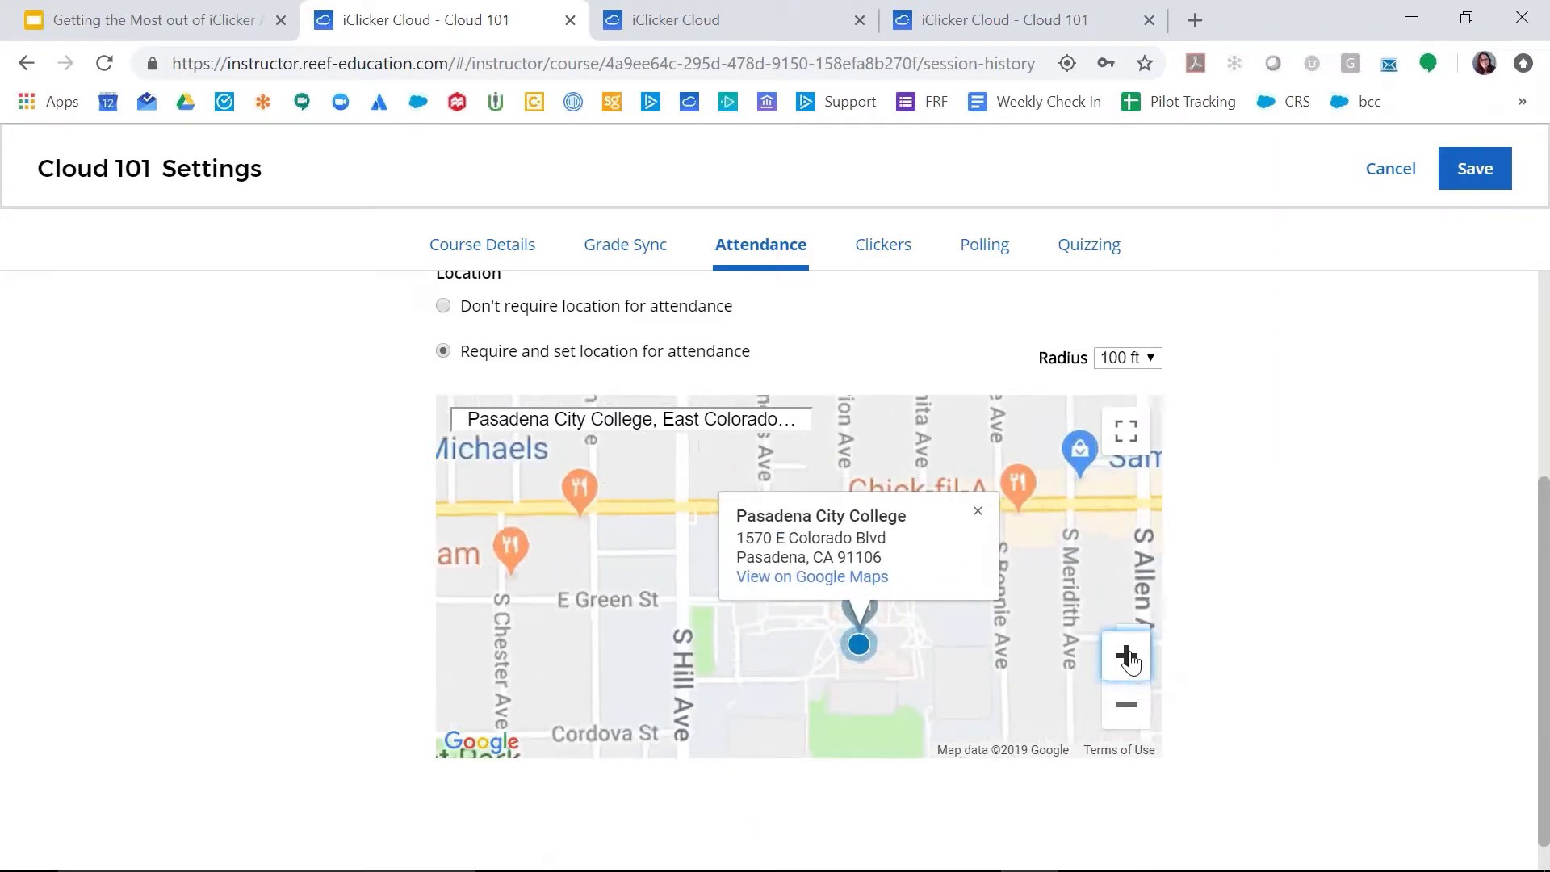
click(1127, 657)
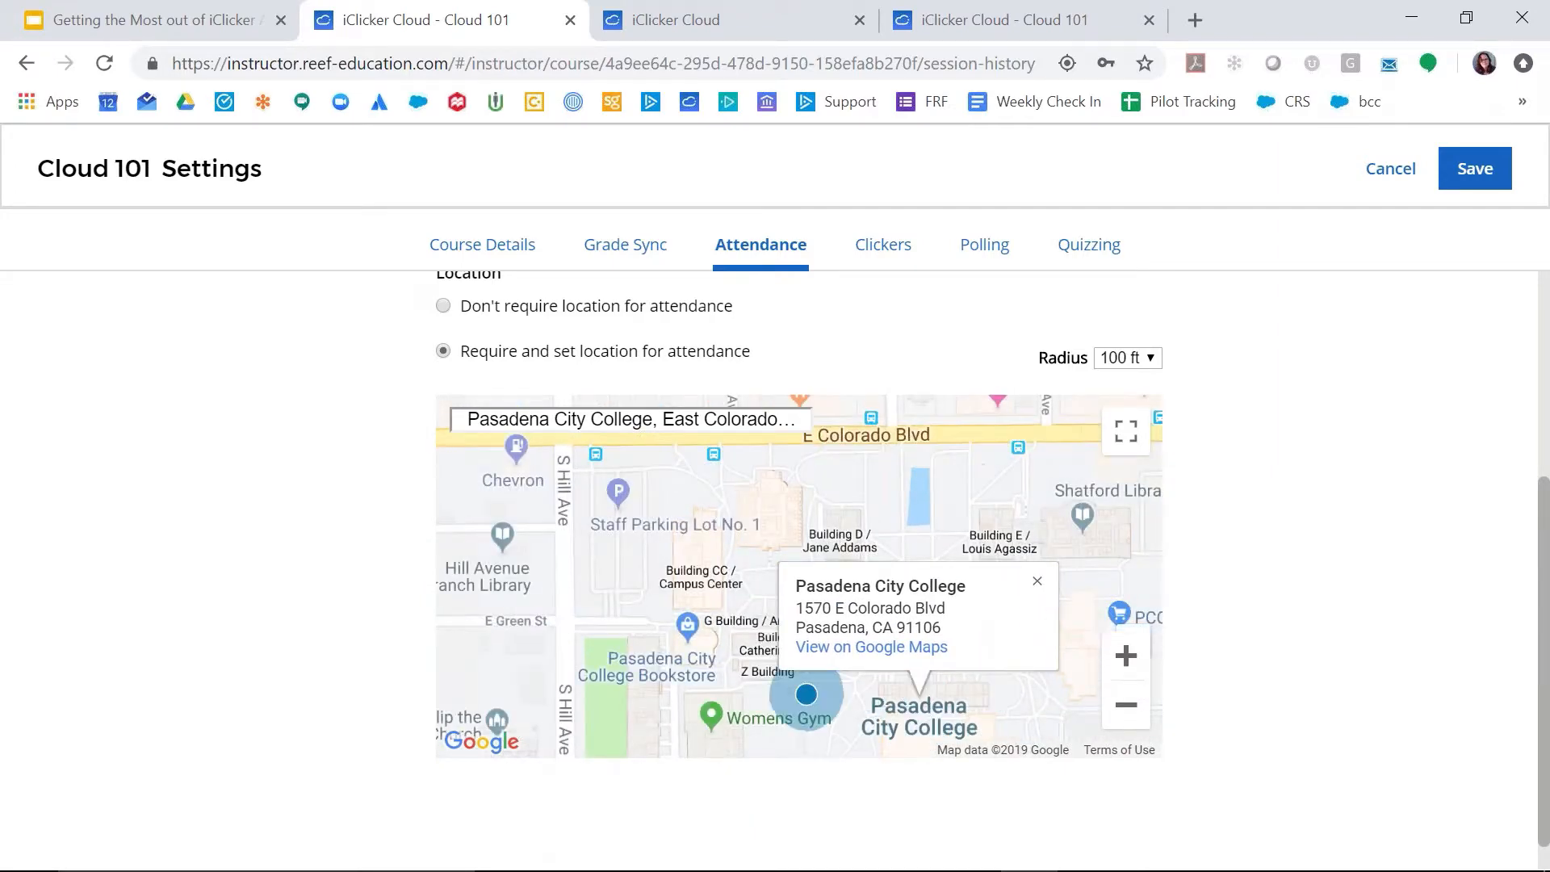
click(1127, 655)
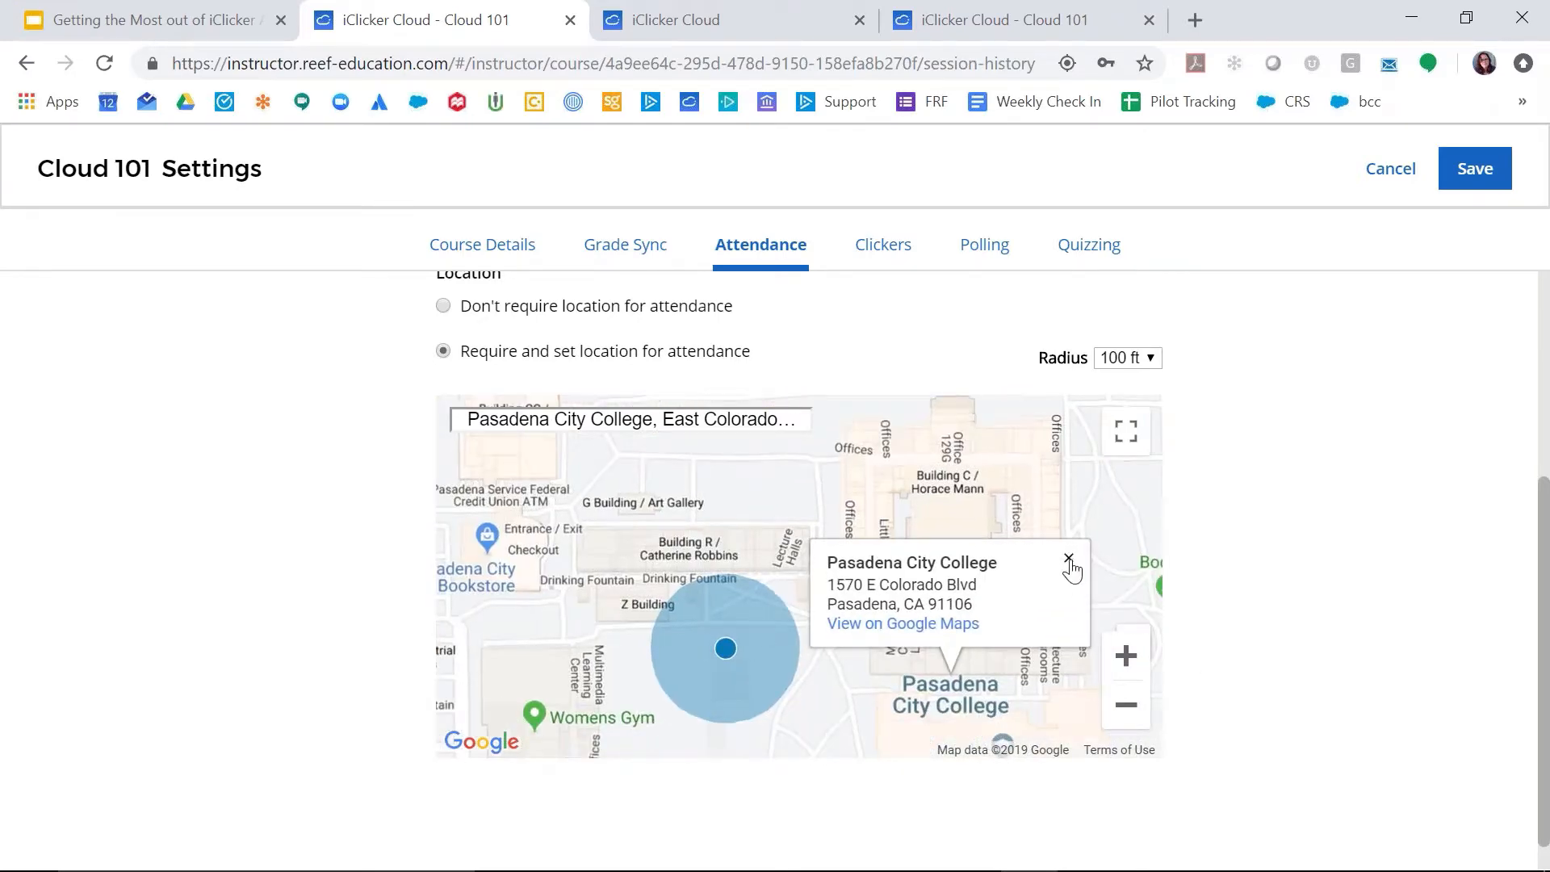
click(1068, 558)
click(1129, 661)
click(1129, 660)
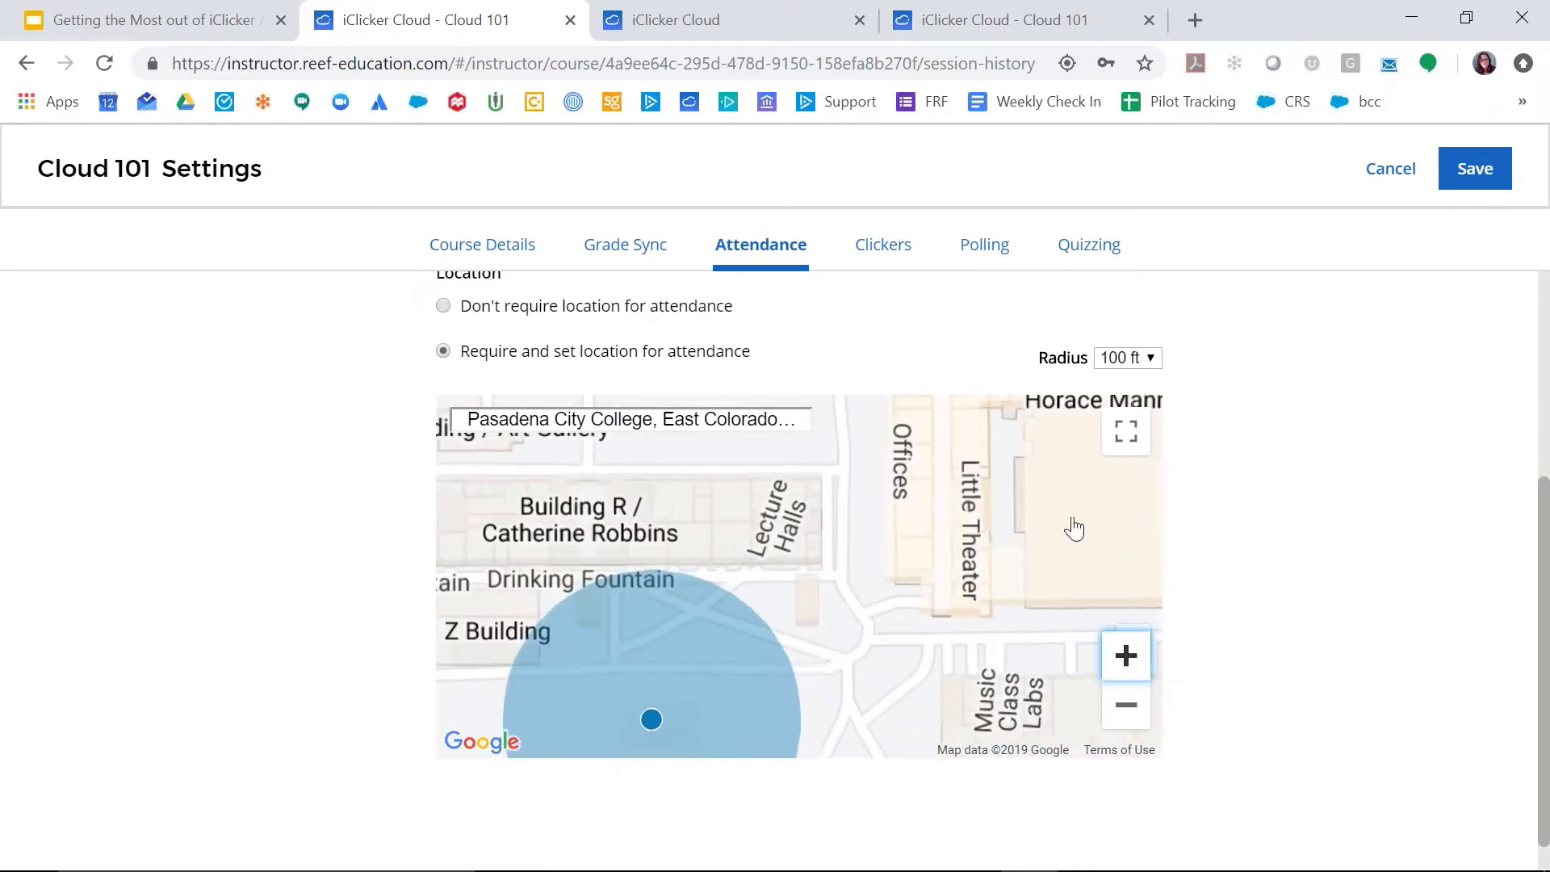
drag(1079, 509, 866, 688)
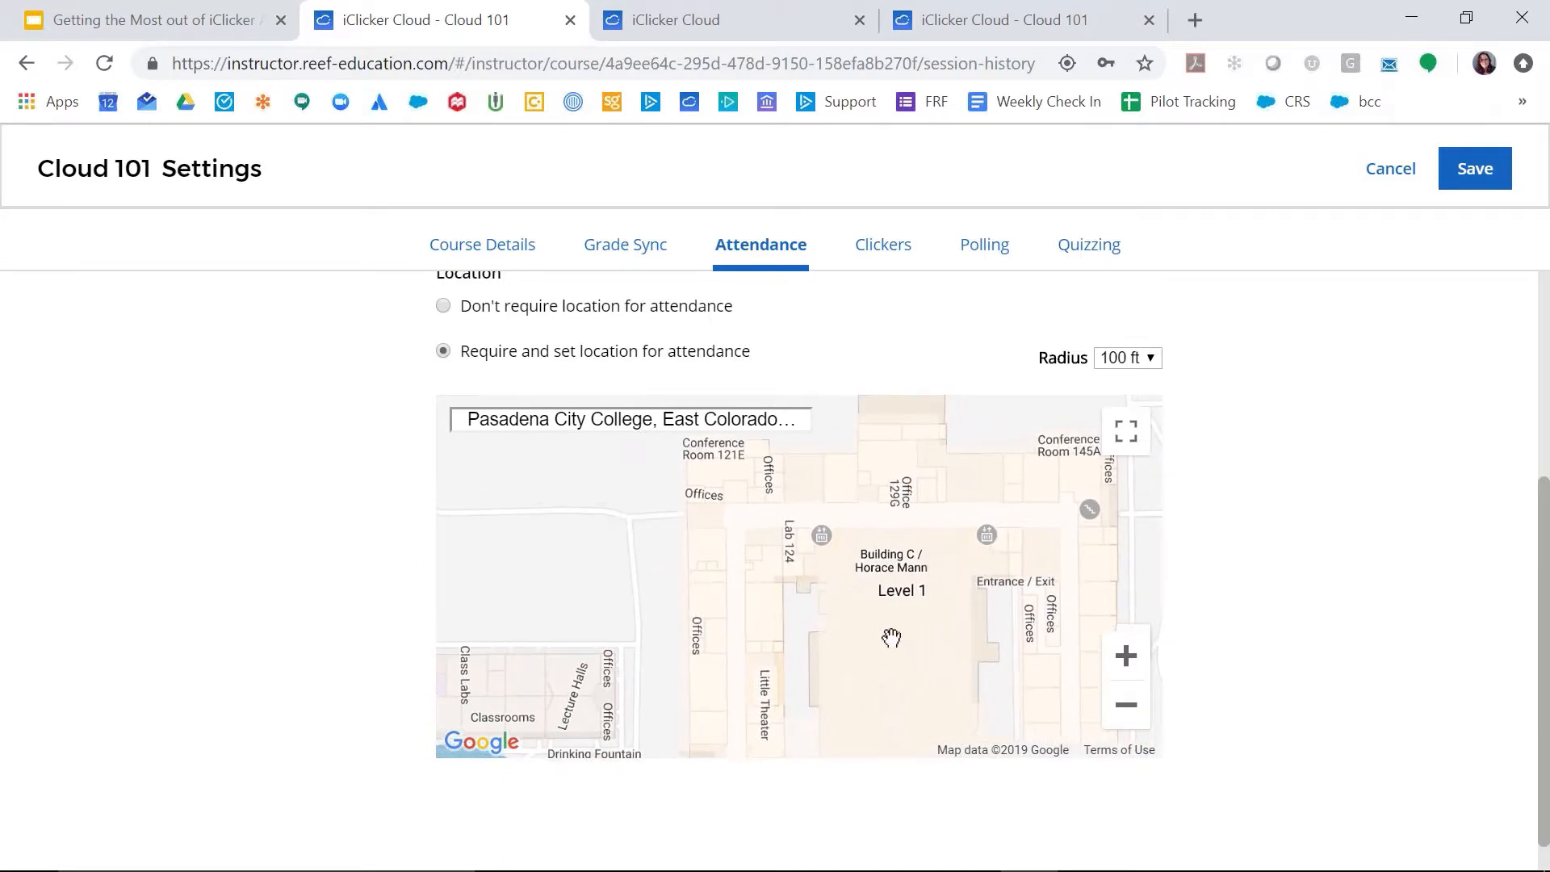
click(787, 565)
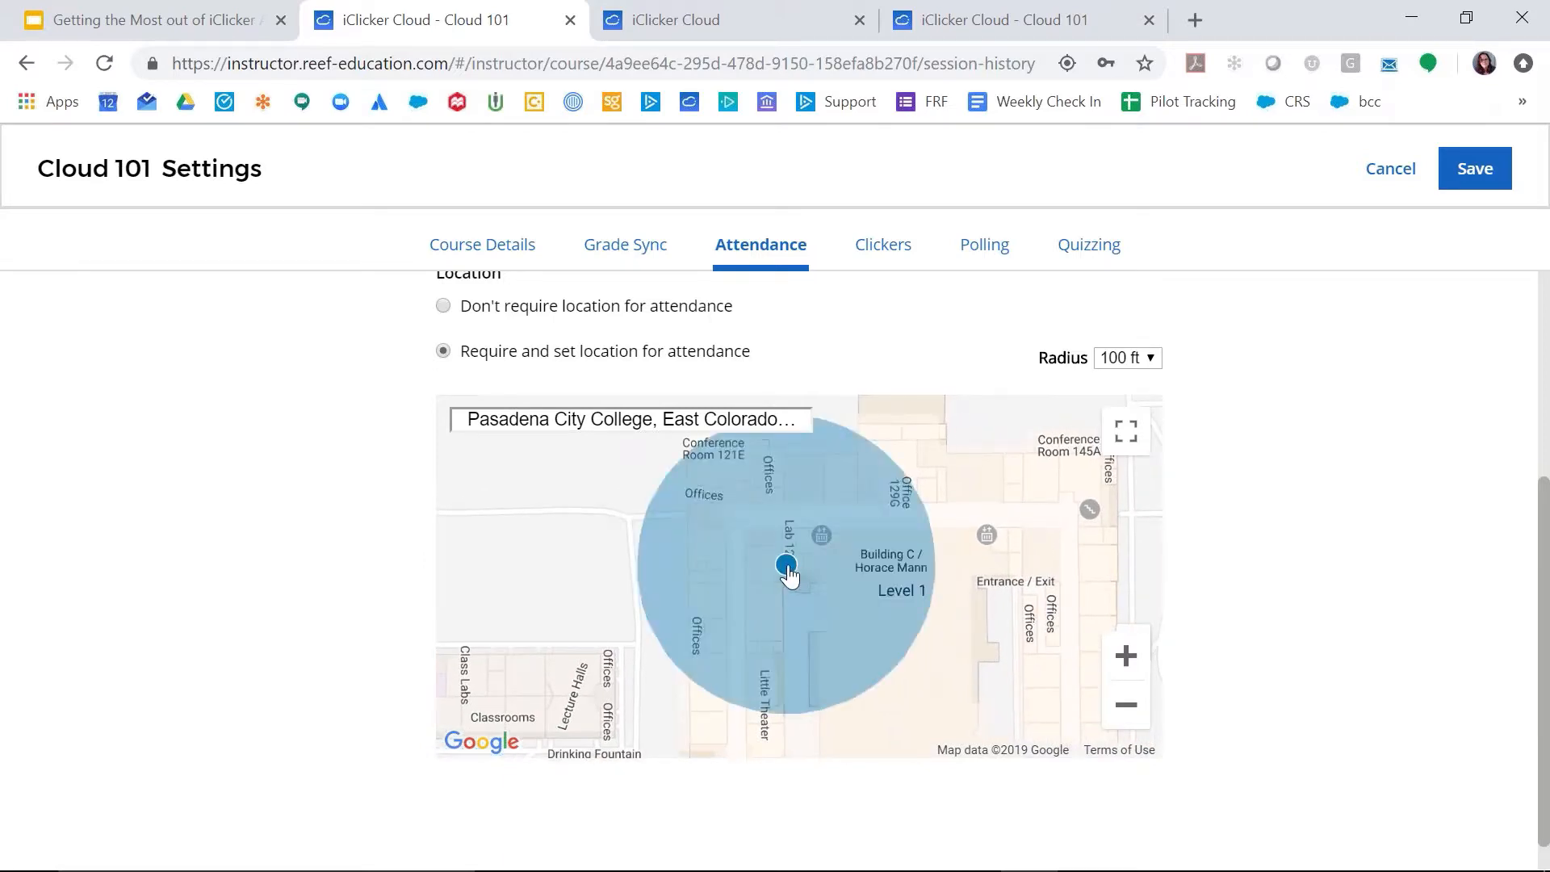
Step: Try an attendance radius of 500 ft and view its coverage of the campus on the map
click(1153, 359)
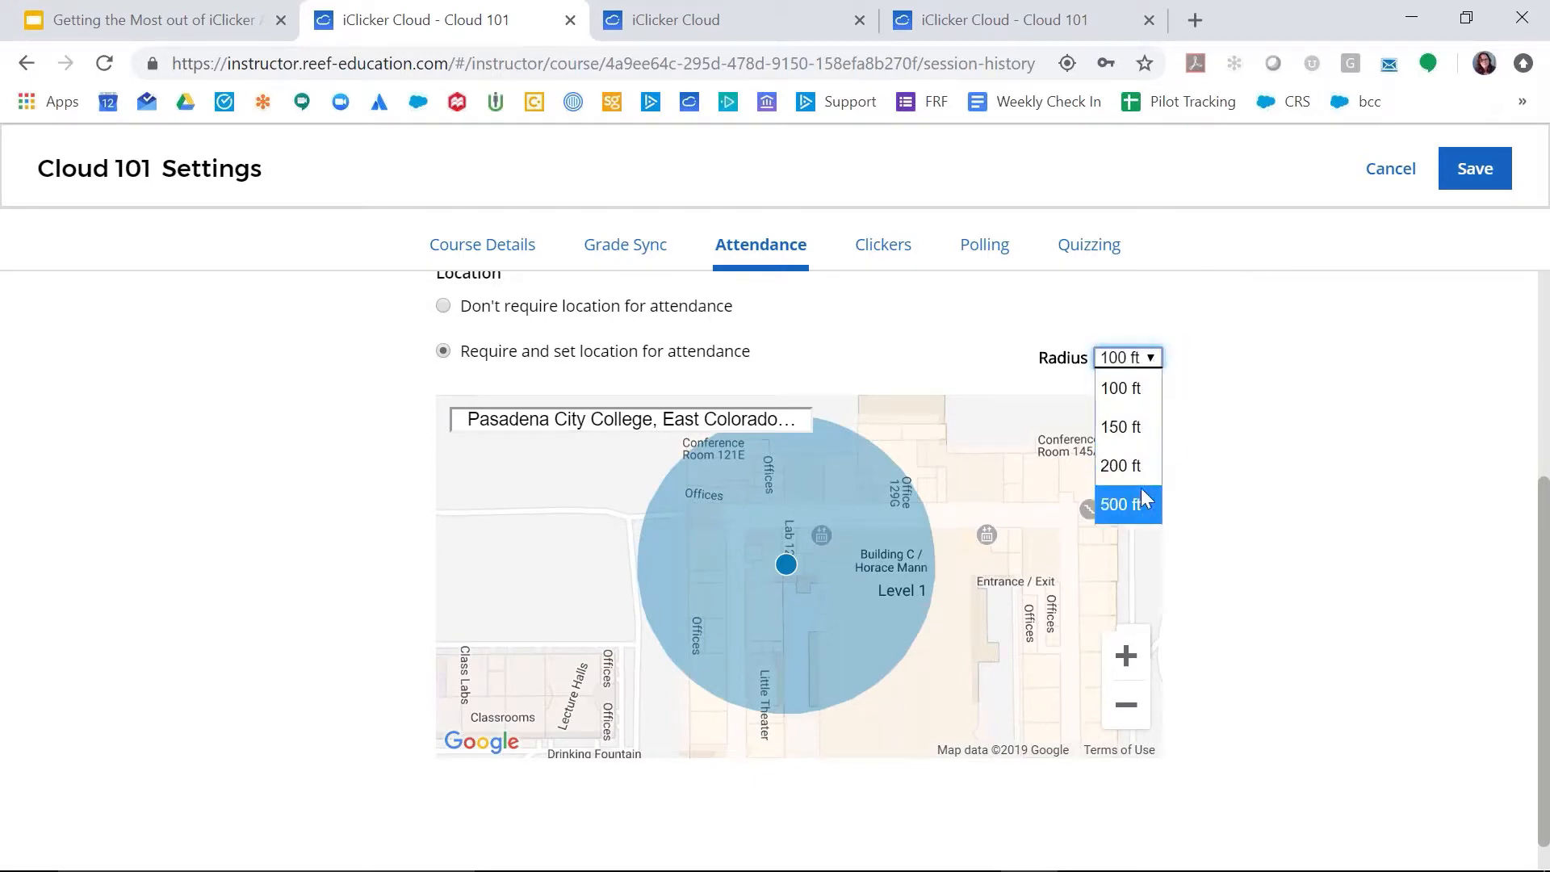
click(1296, 459)
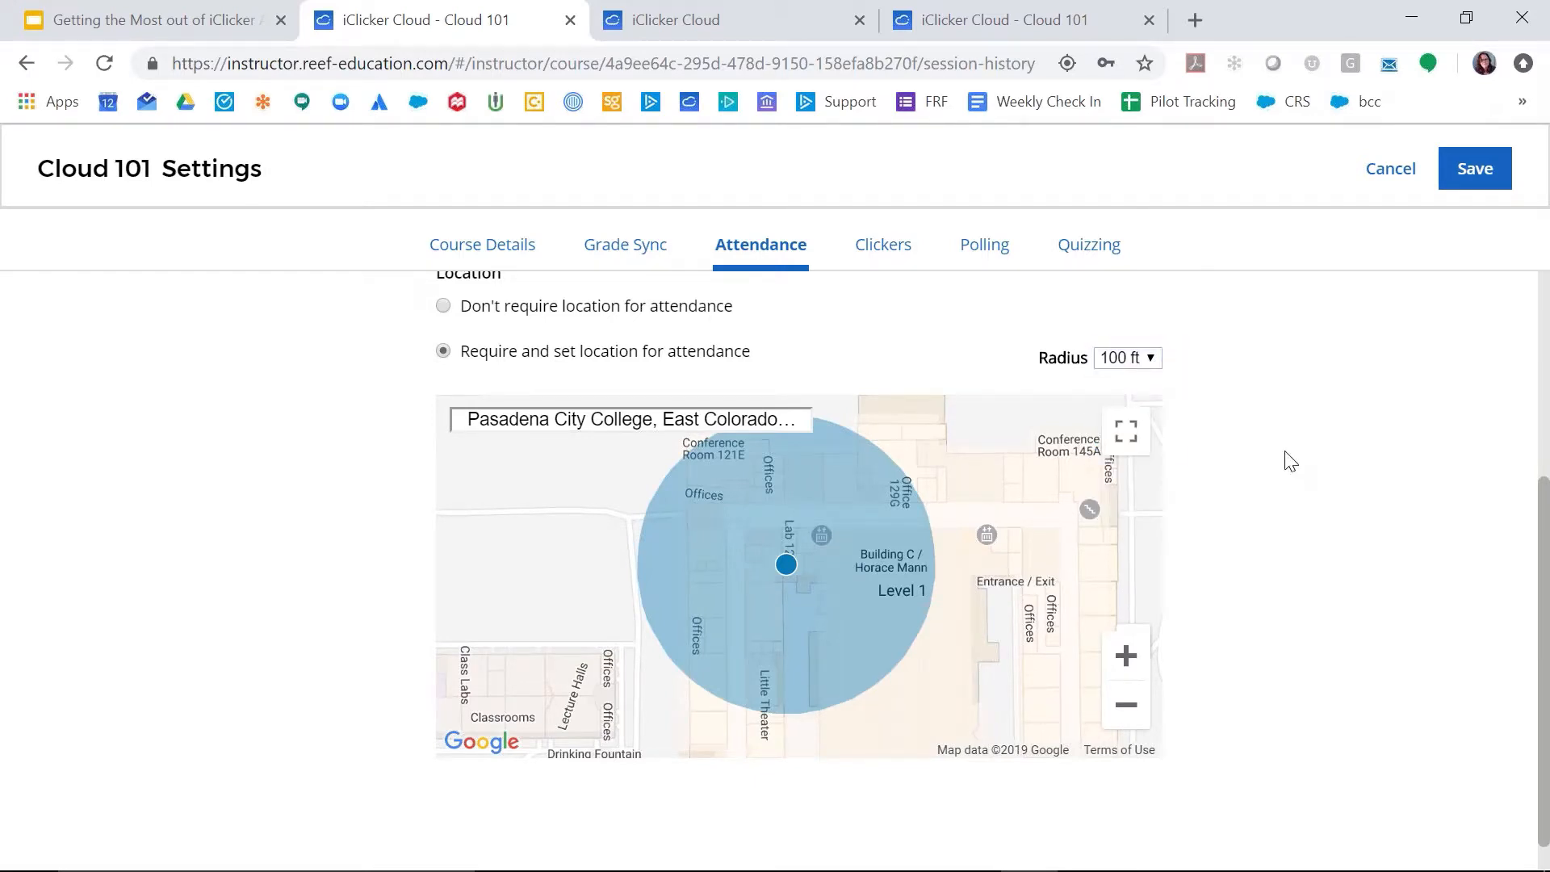
click(1155, 358)
click(1114, 509)
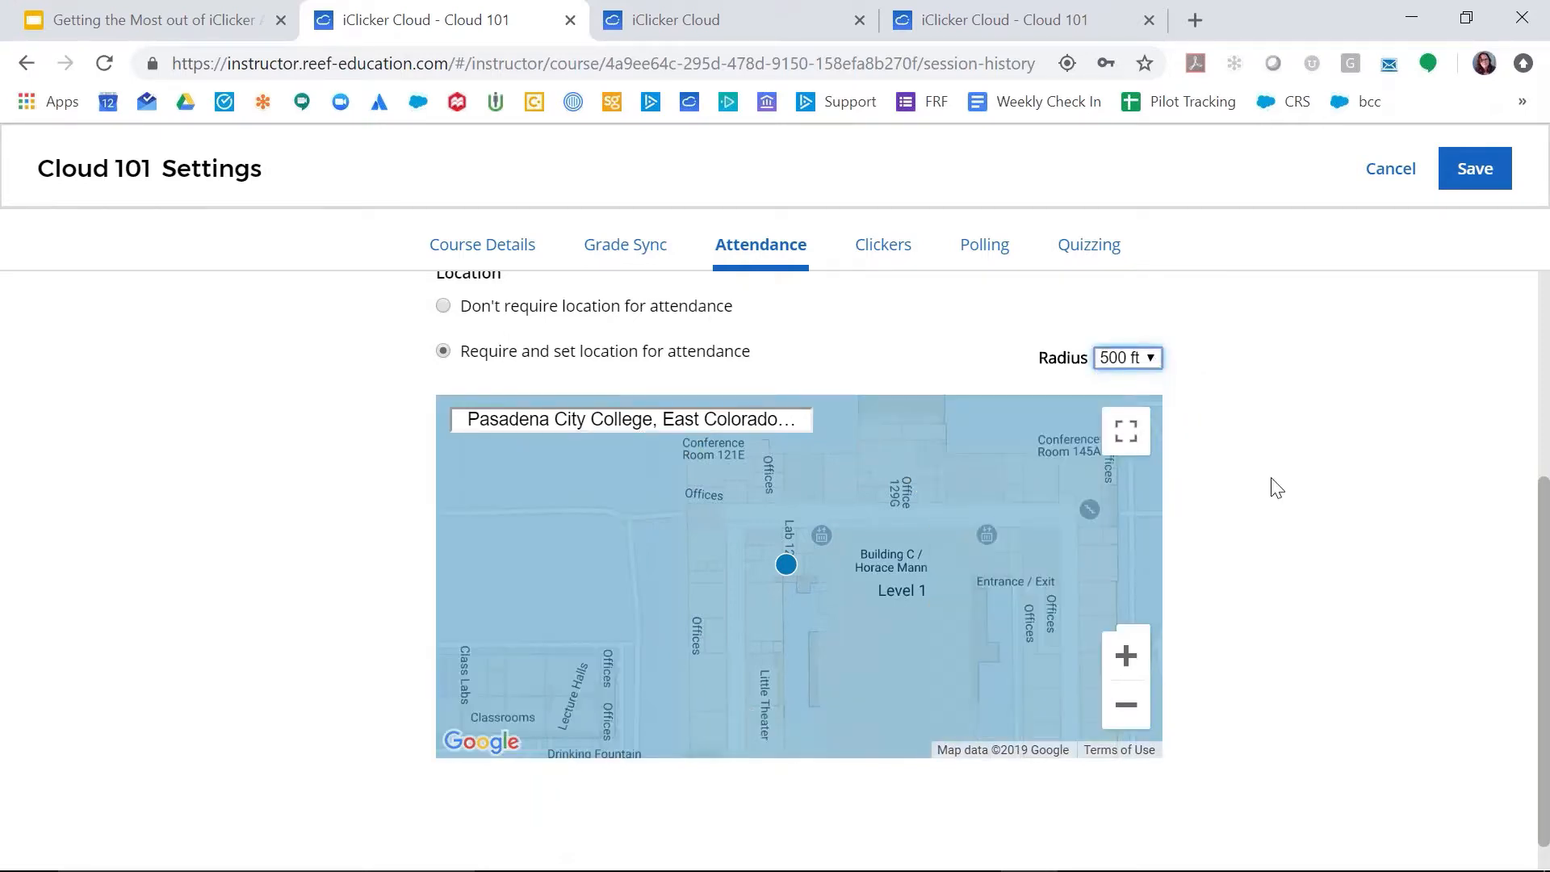
click(1126, 709)
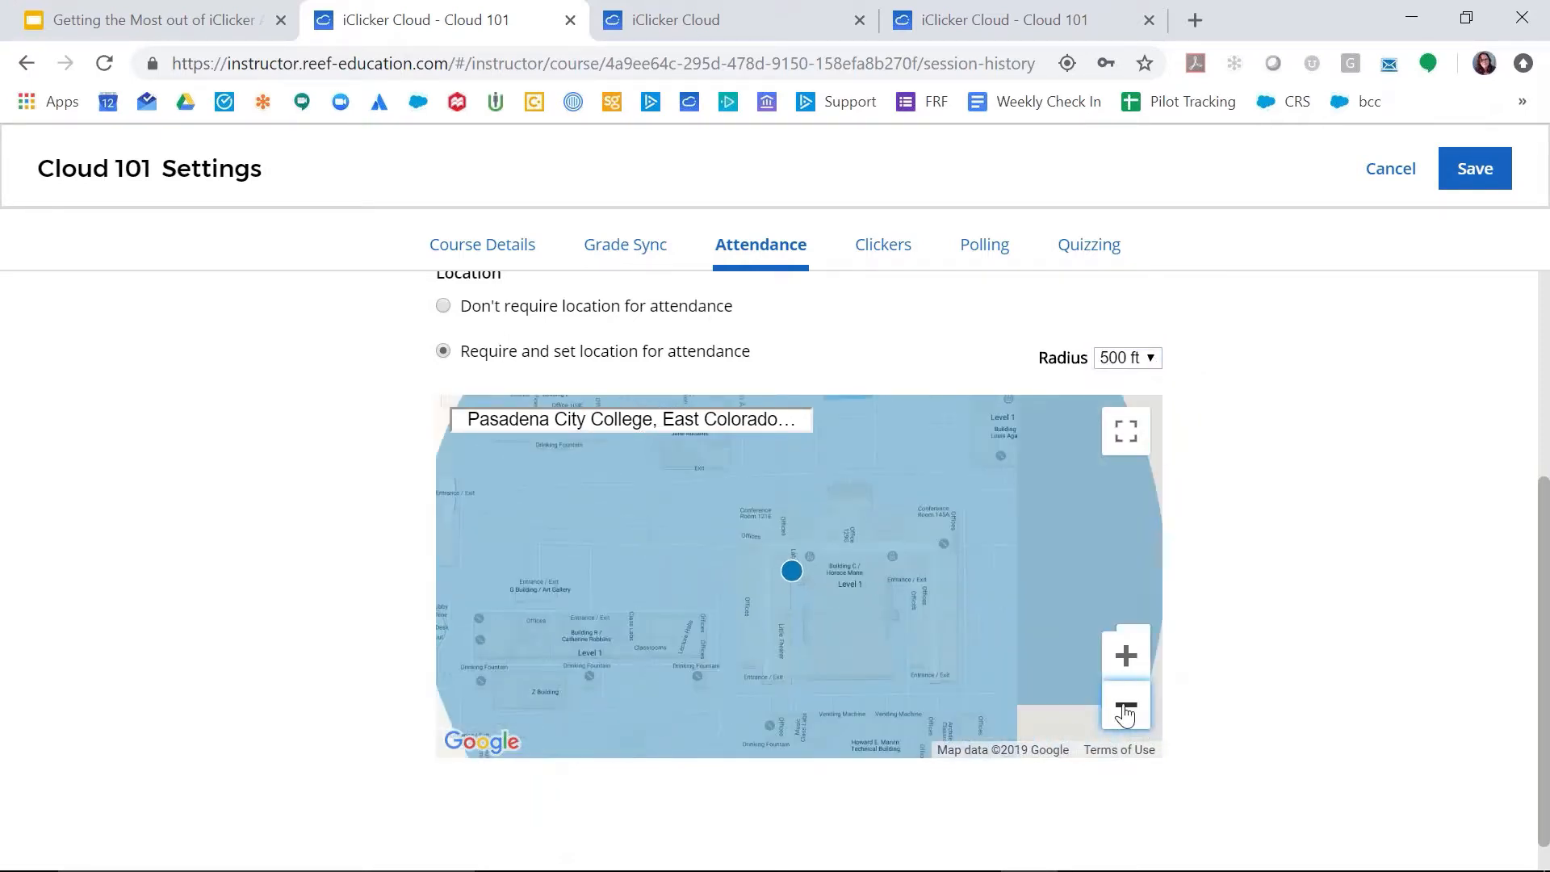
click(1126, 709)
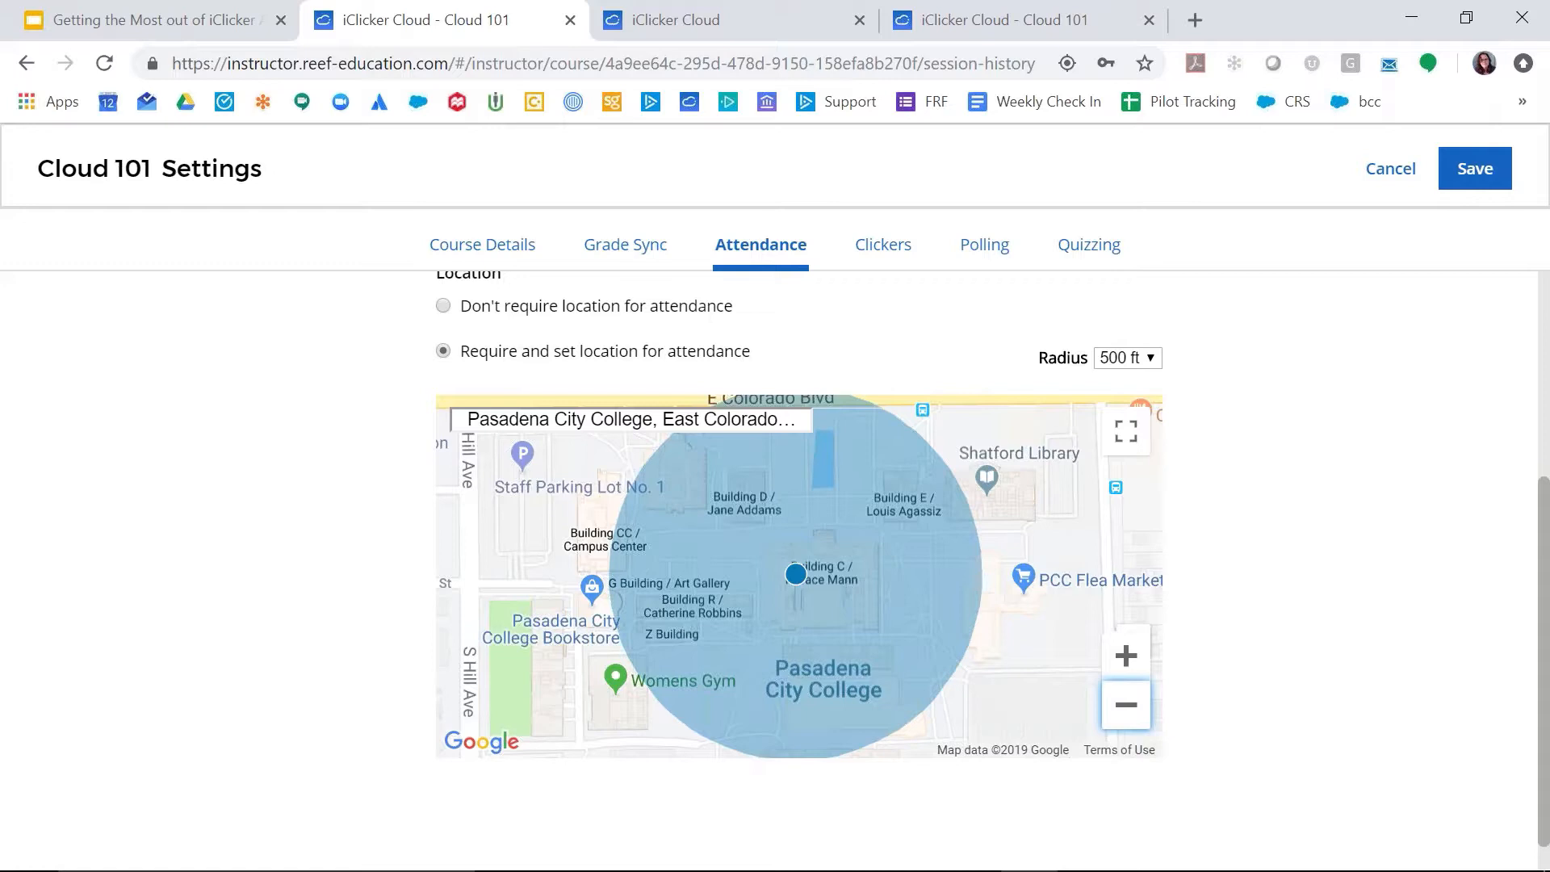
Step: Try attendance radii of 200 ft and 150 ft, and return the radius to 100 ft
click(1153, 357)
click(1135, 470)
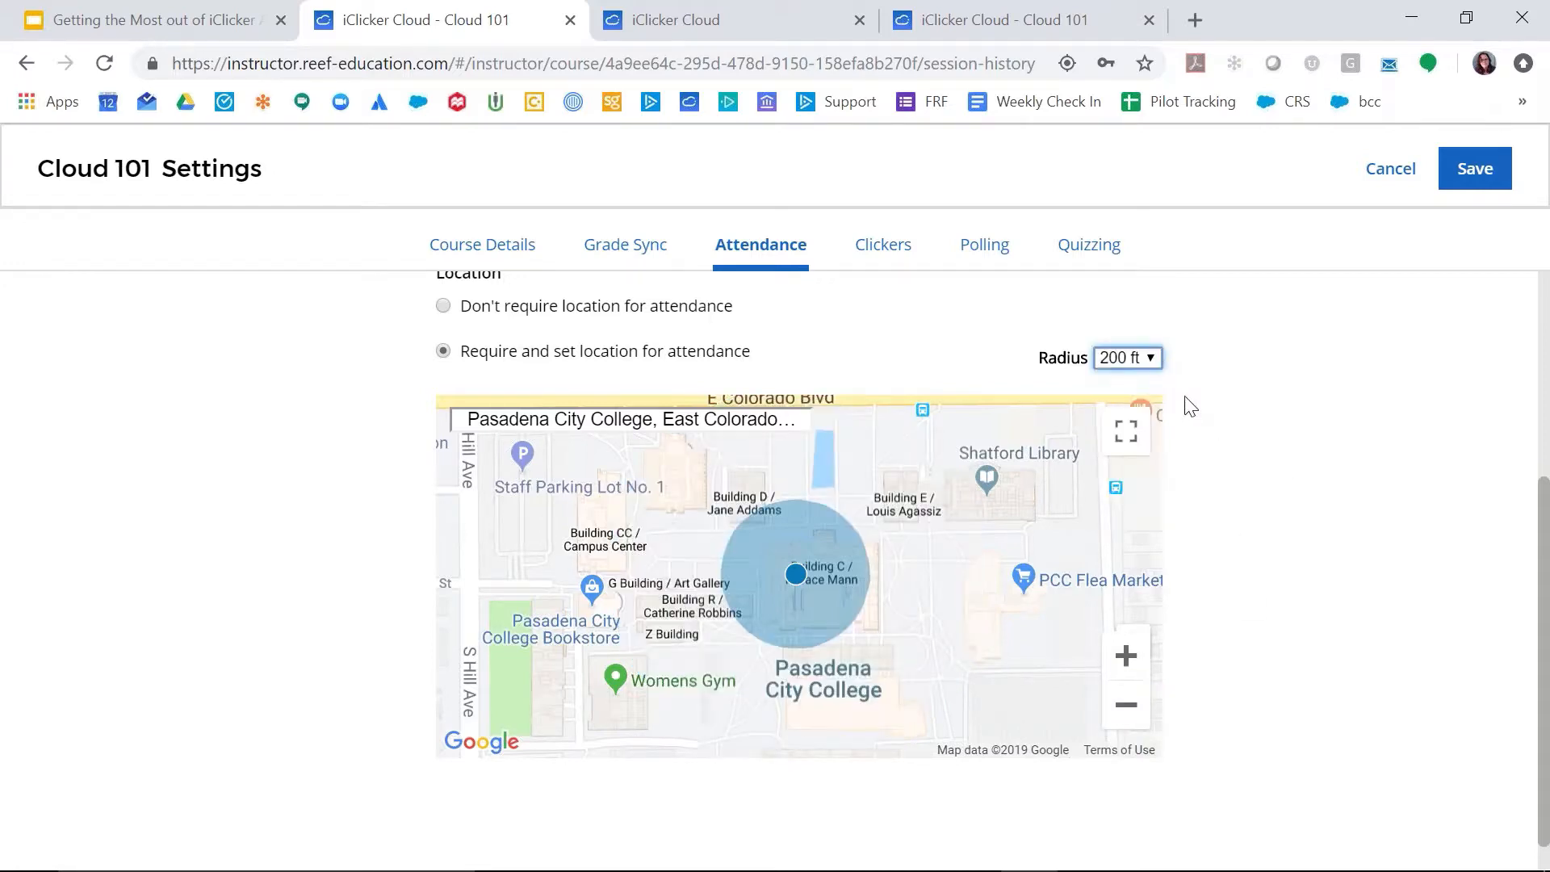
click(1161, 365)
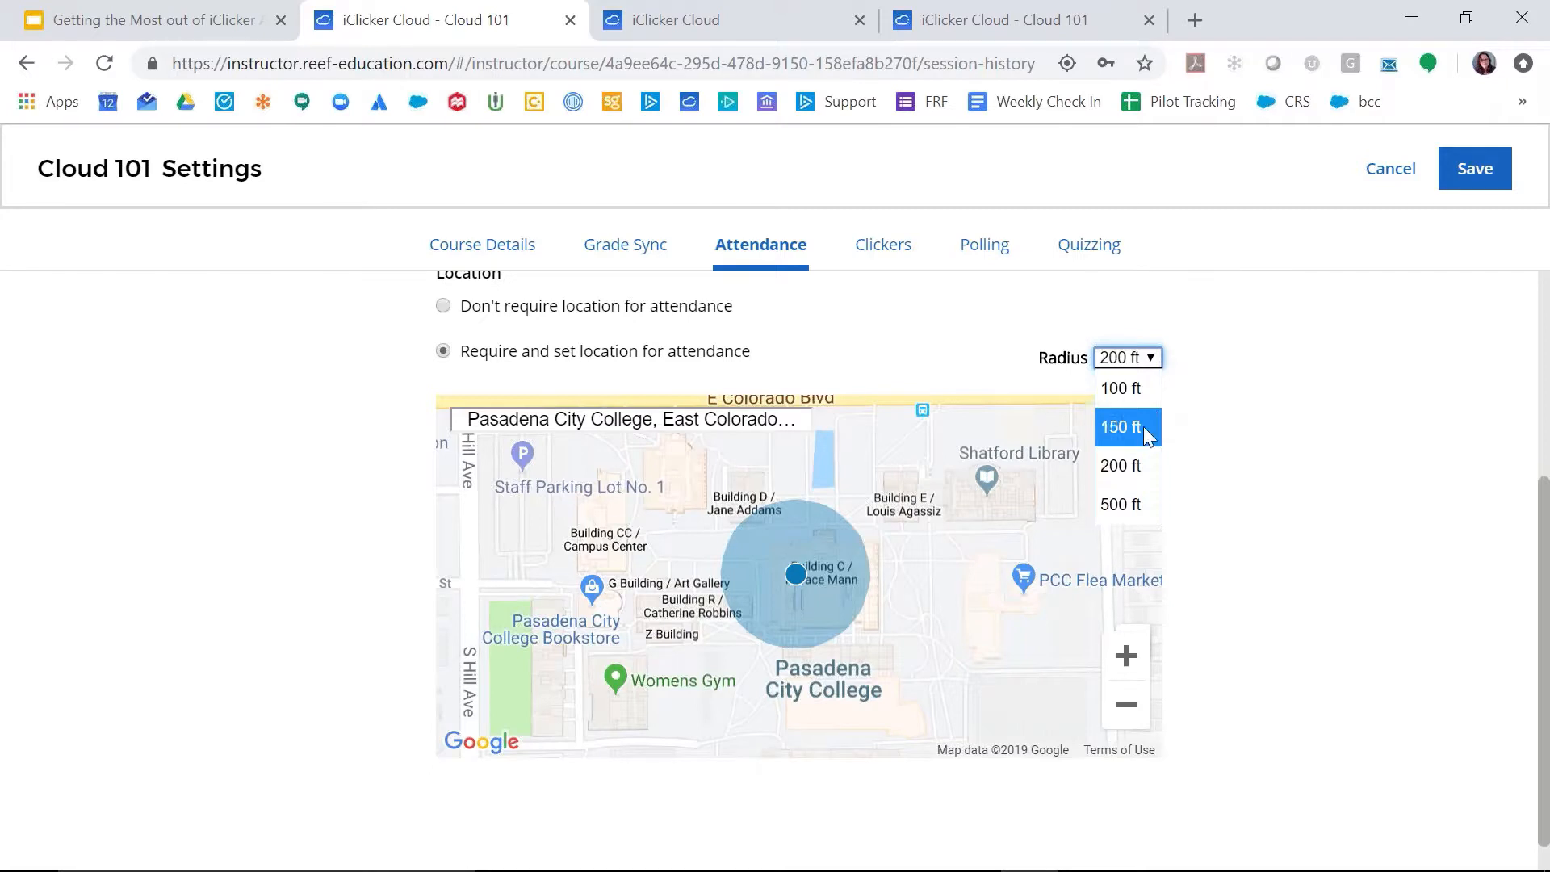
click(1138, 426)
click(1157, 363)
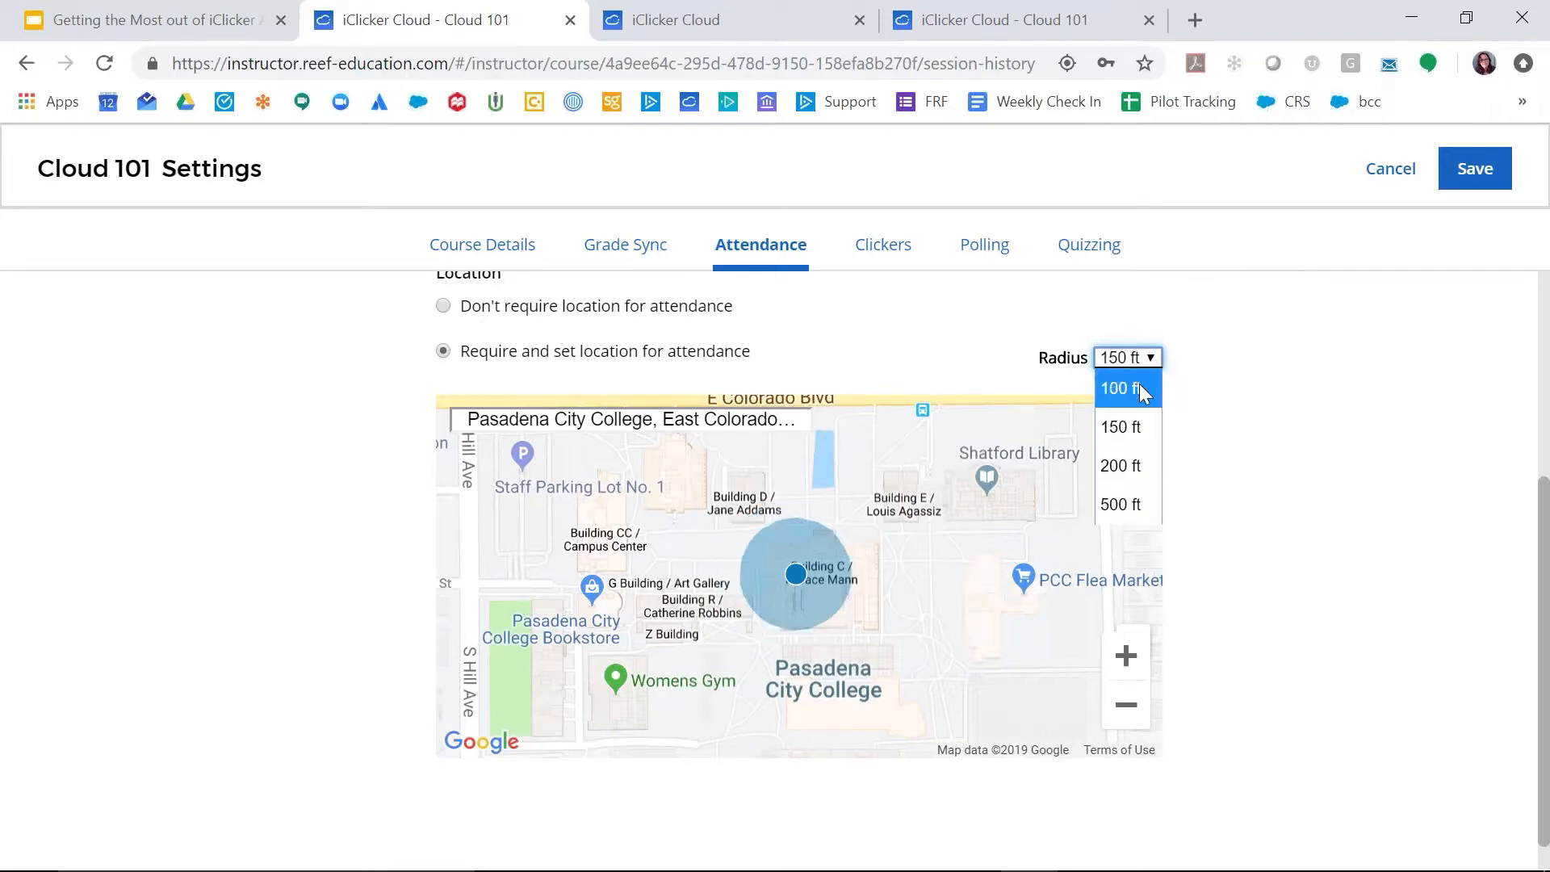
click(1140, 385)
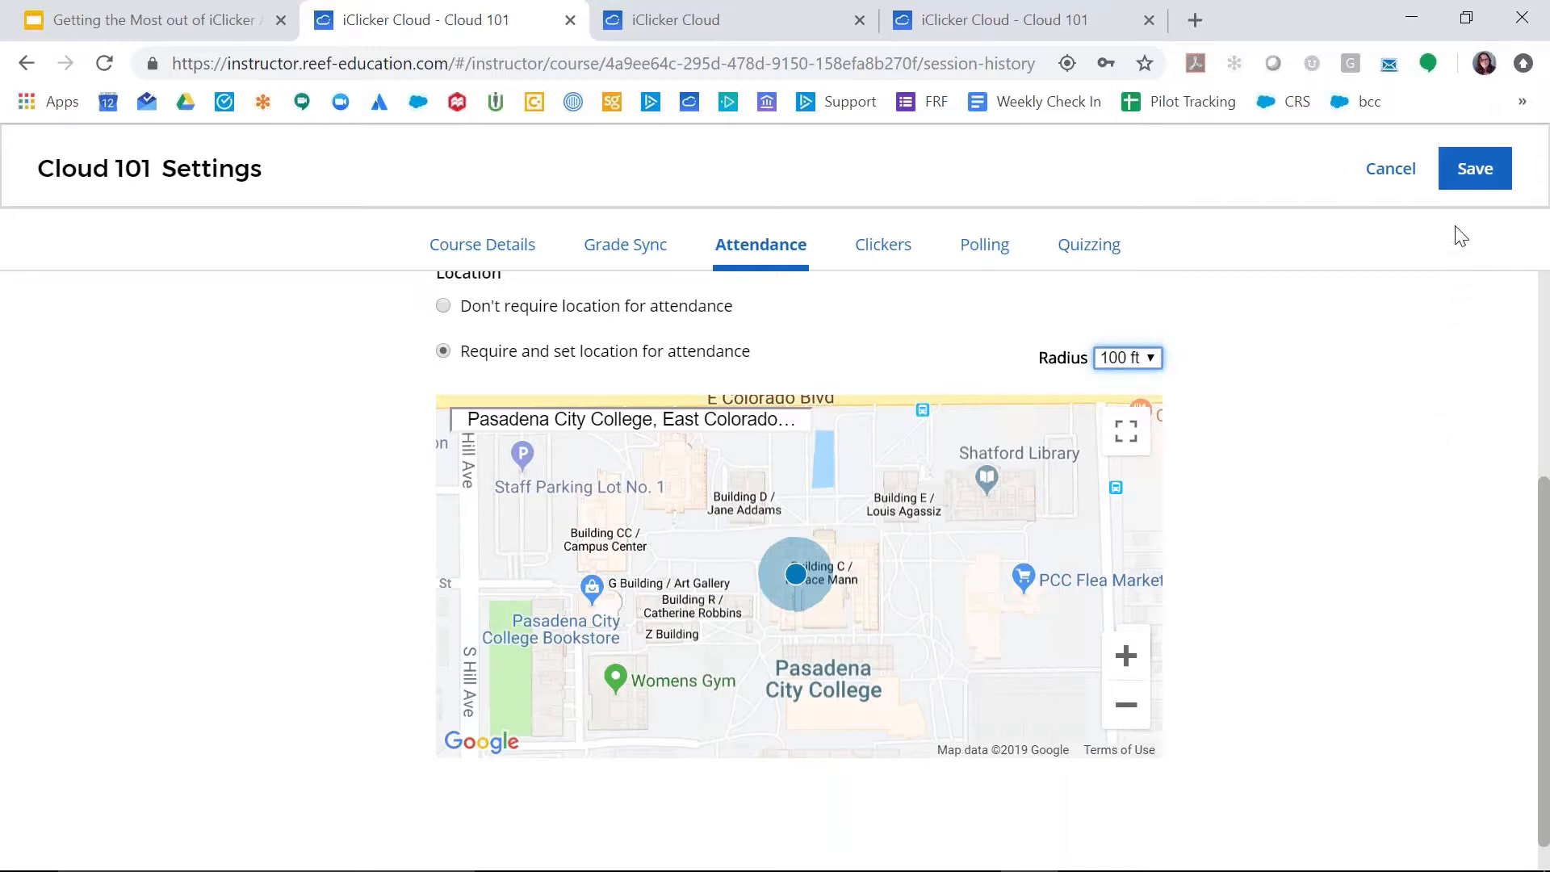
Step: Save the Cloud 101 attendance settings and start a class session
click(1468, 176)
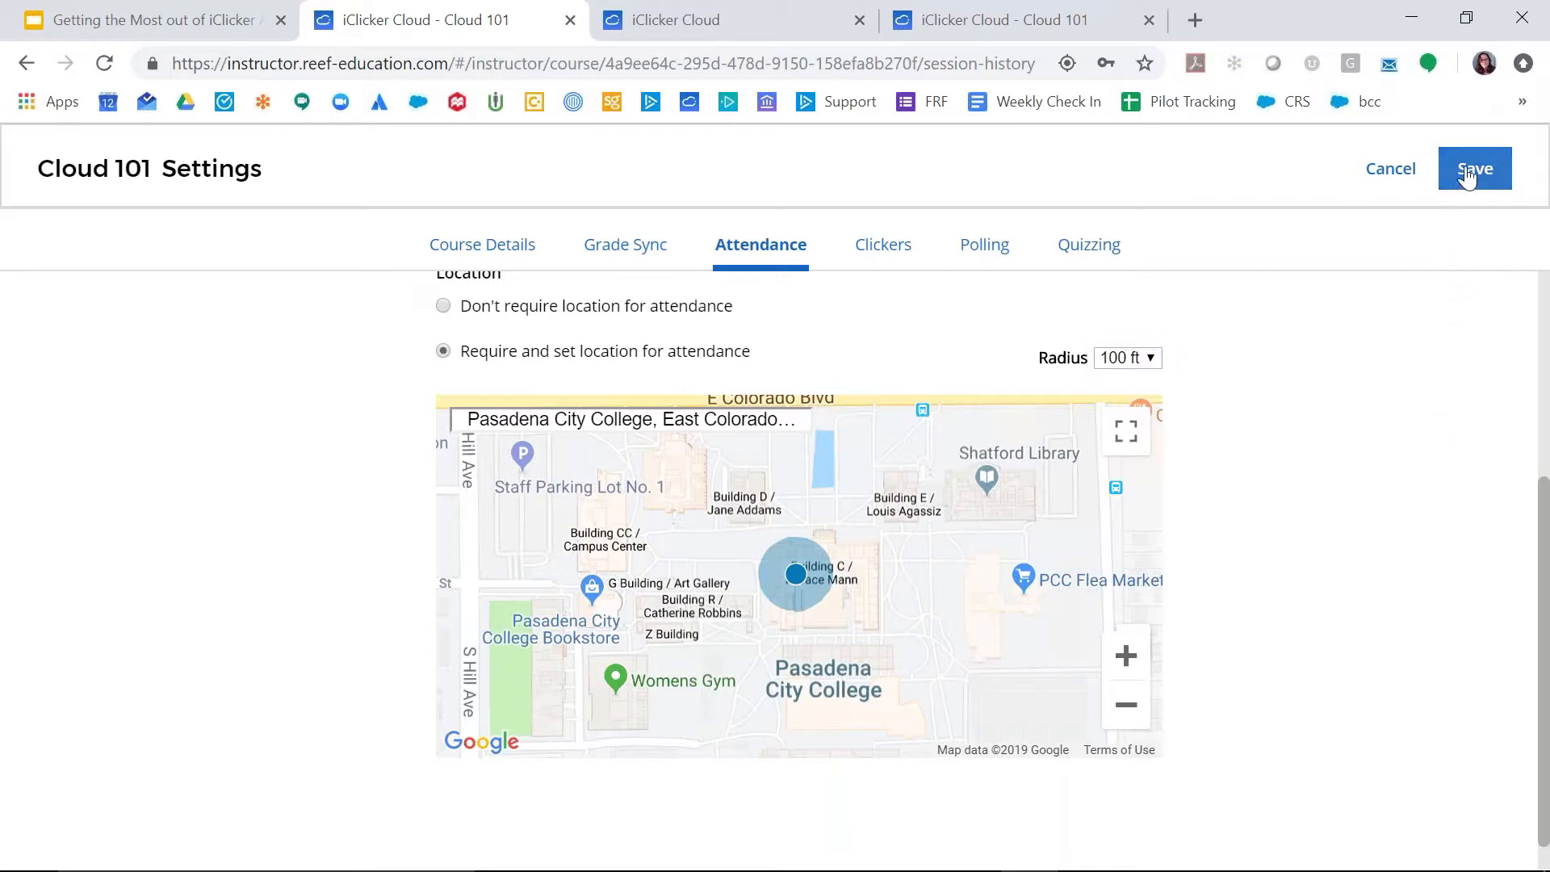
click(1468, 176)
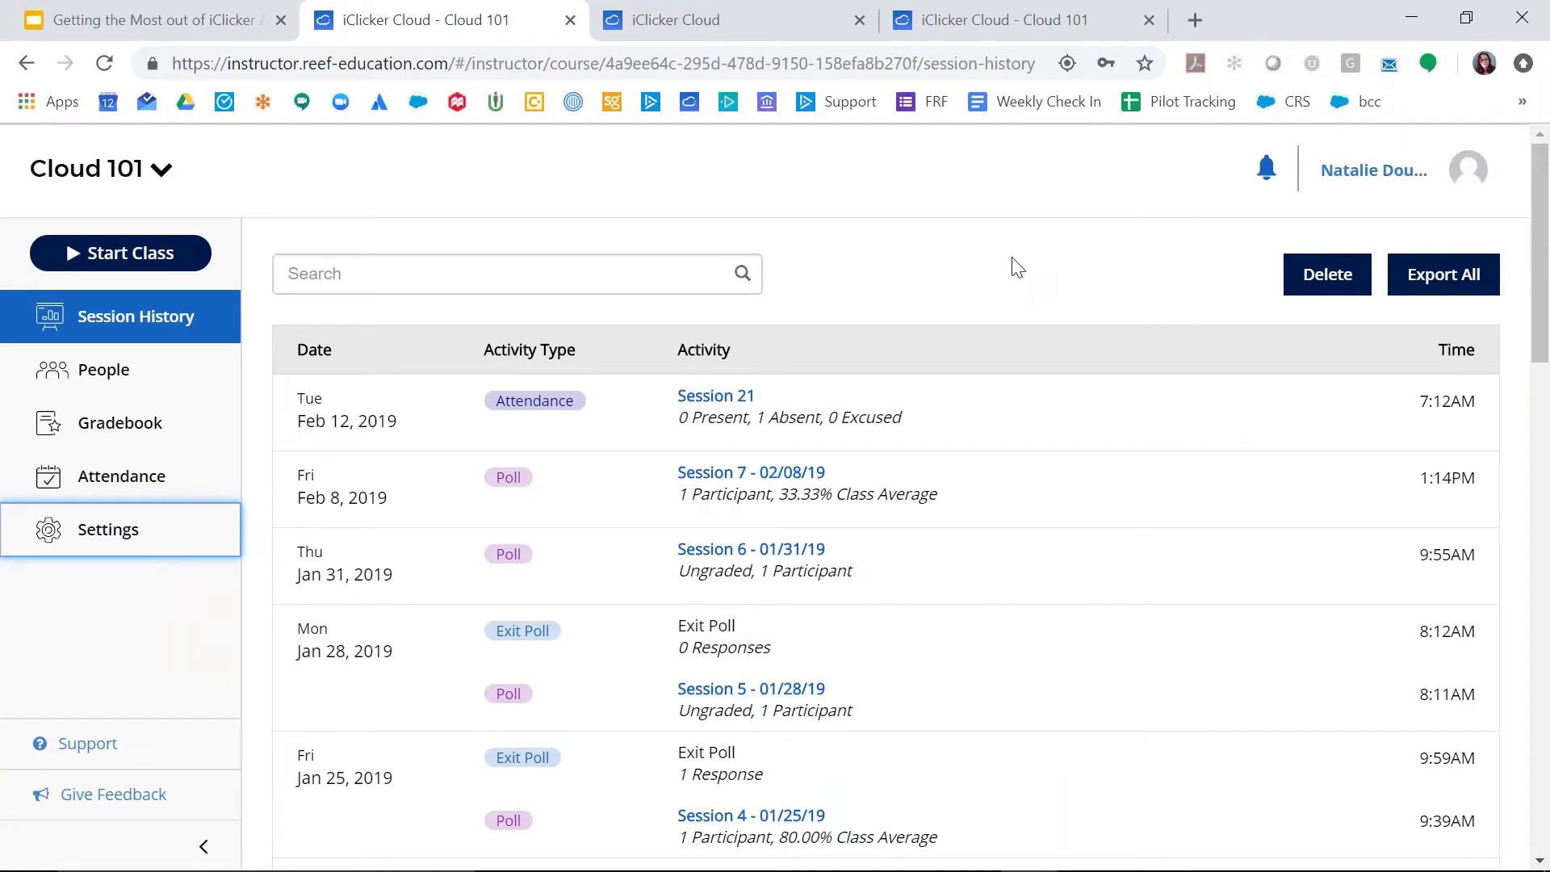
click(137, 253)
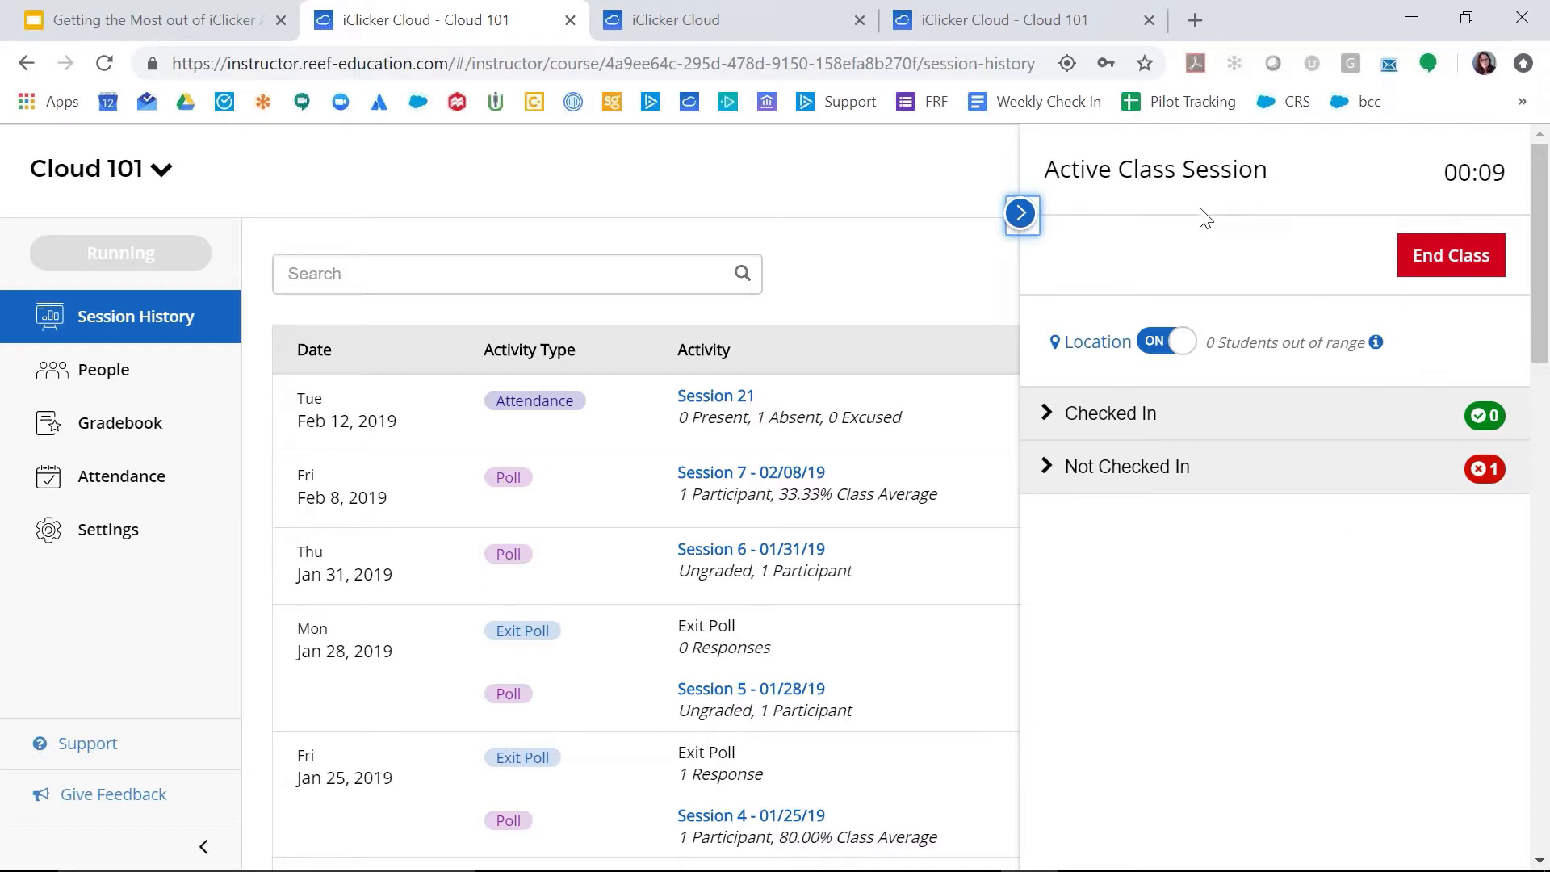
Step: Review the Checked In and Not Checked In student lists of the active class session
click(1054, 470)
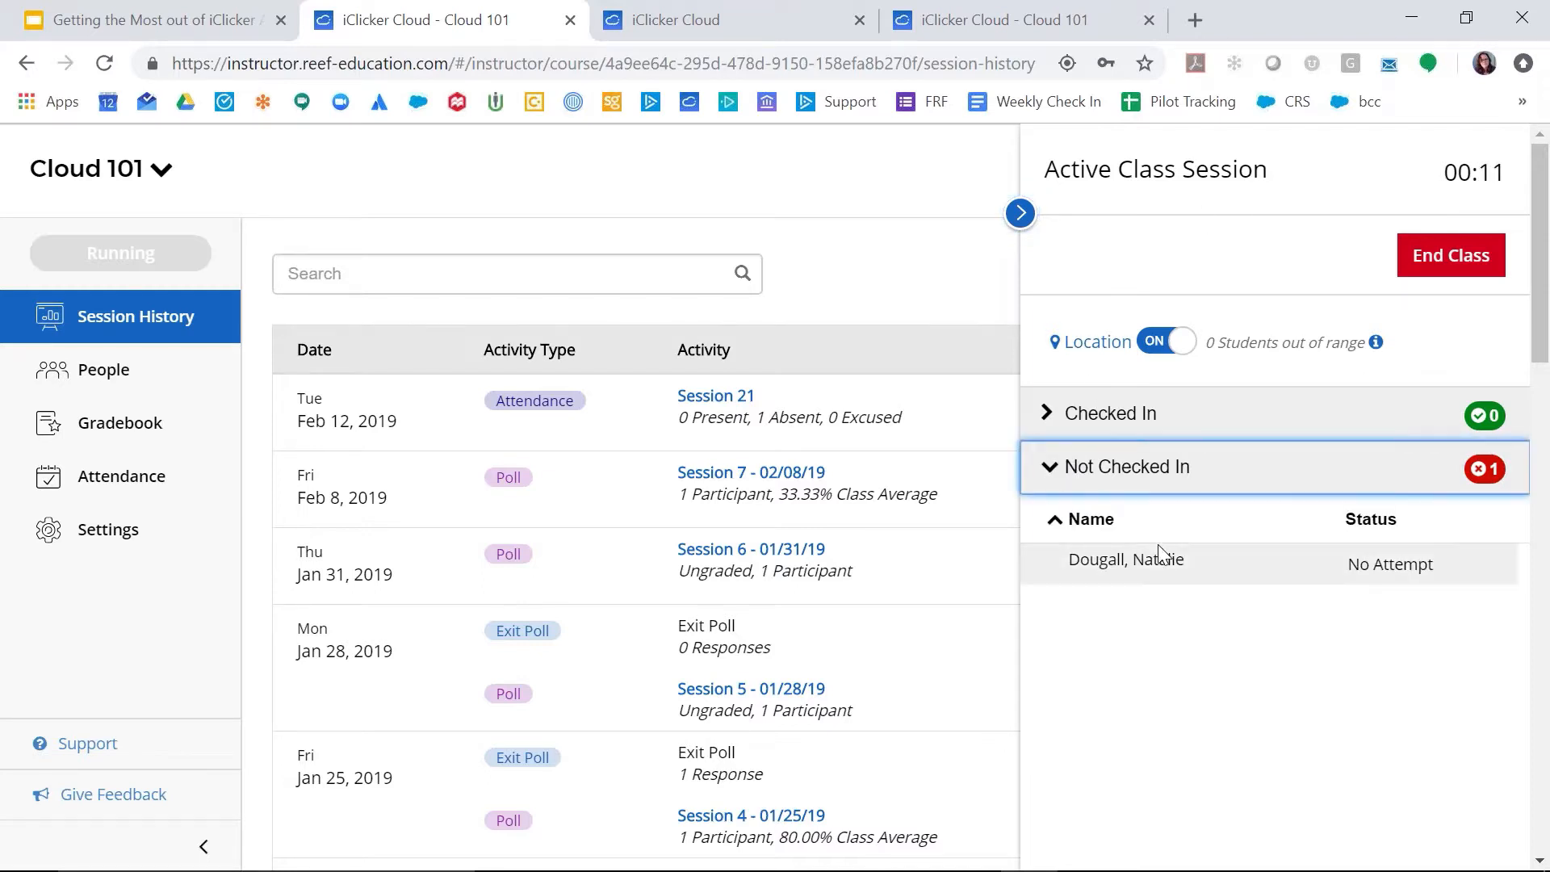
click(1050, 412)
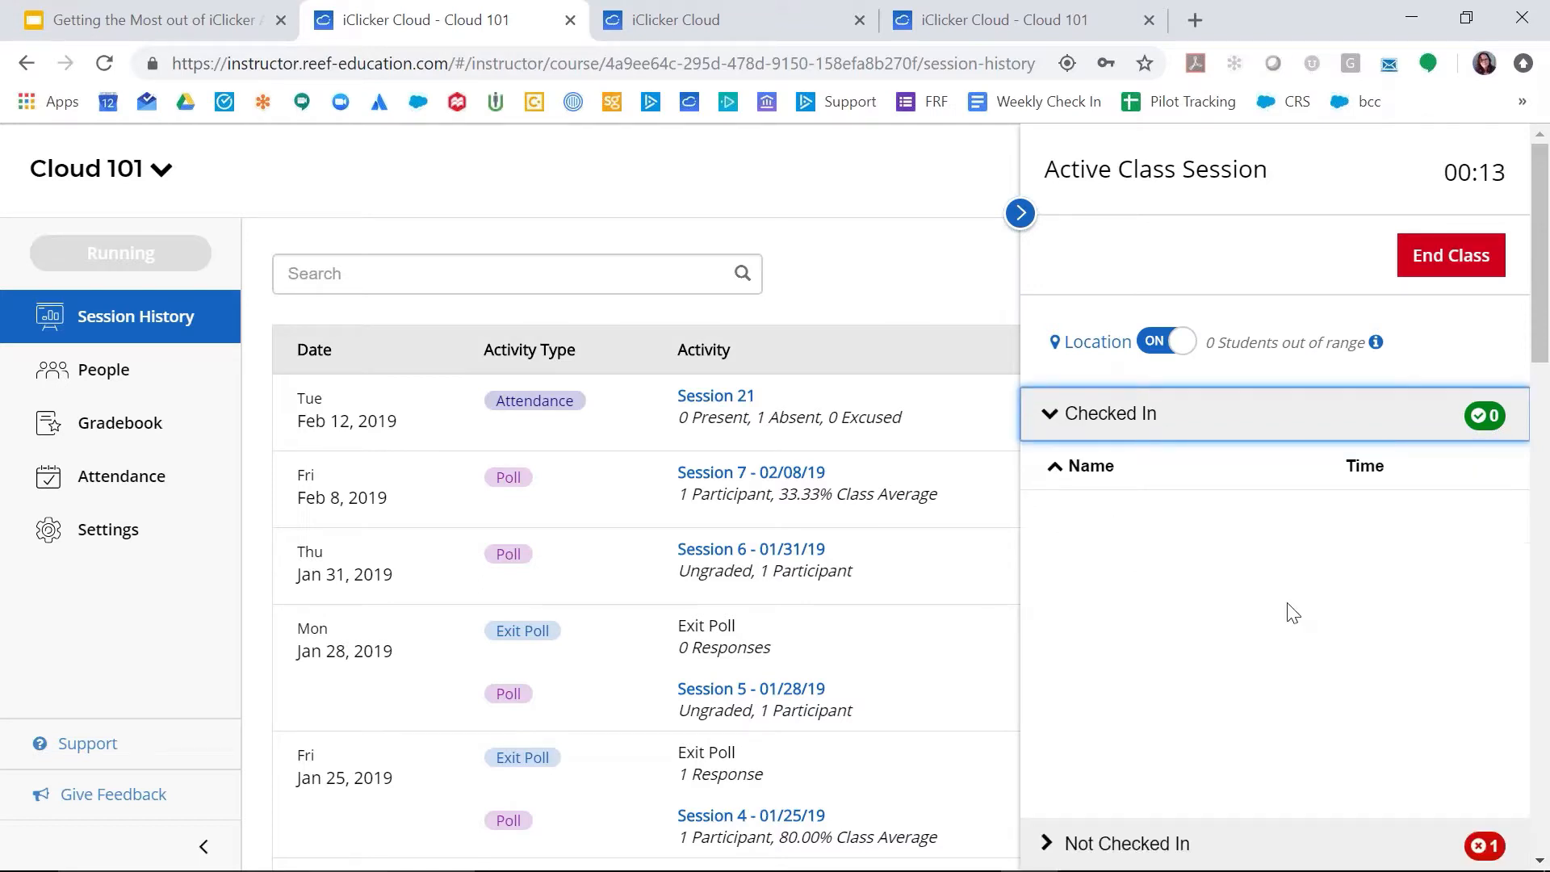
click(1061, 476)
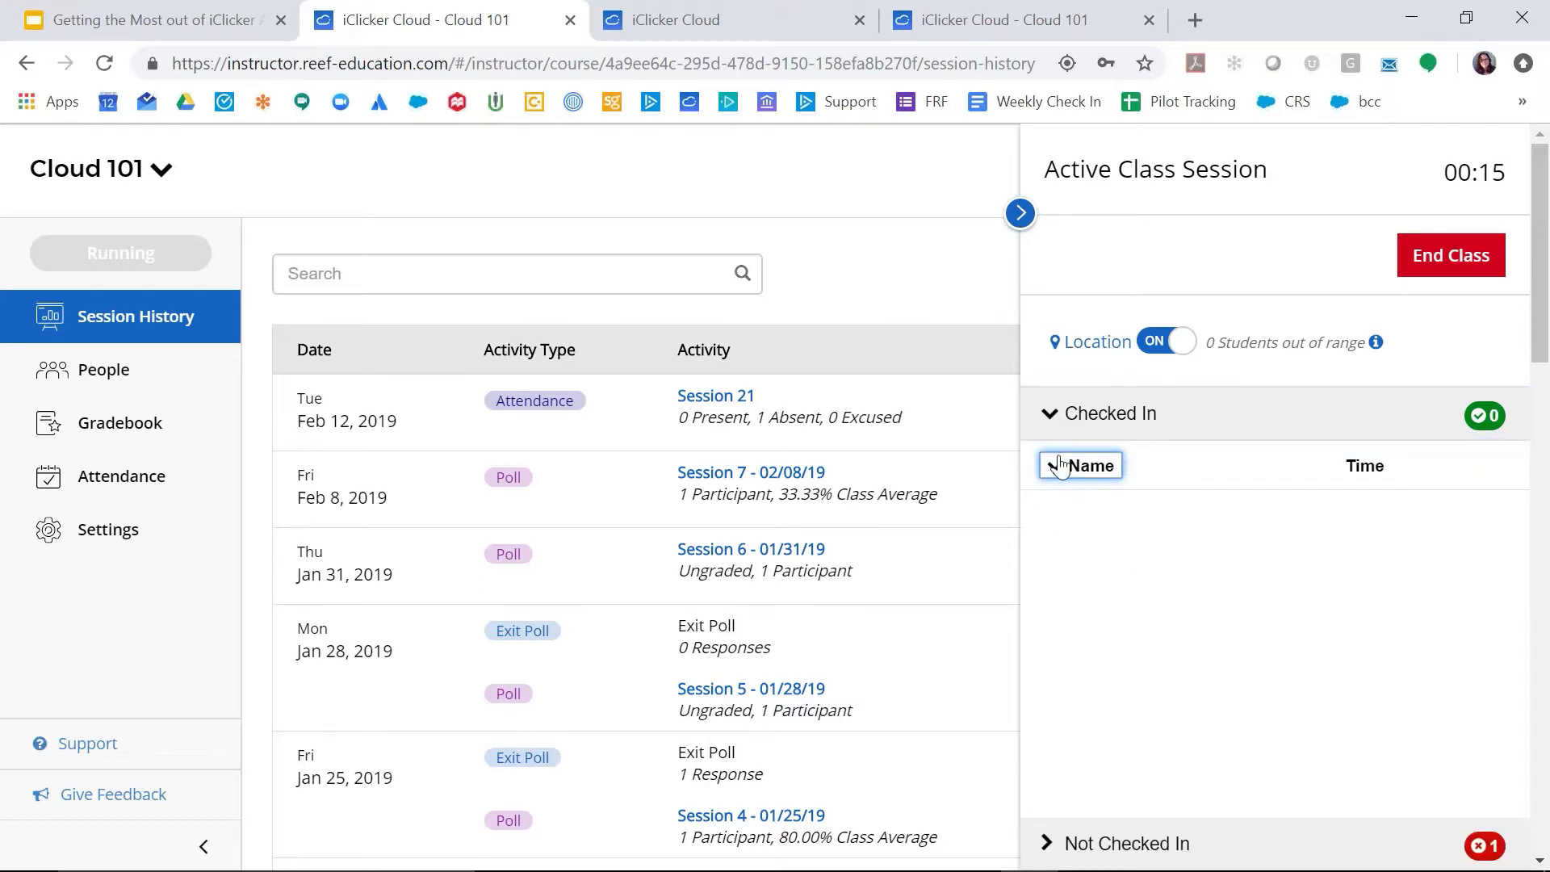
click(1052, 412)
click(1058, 473)
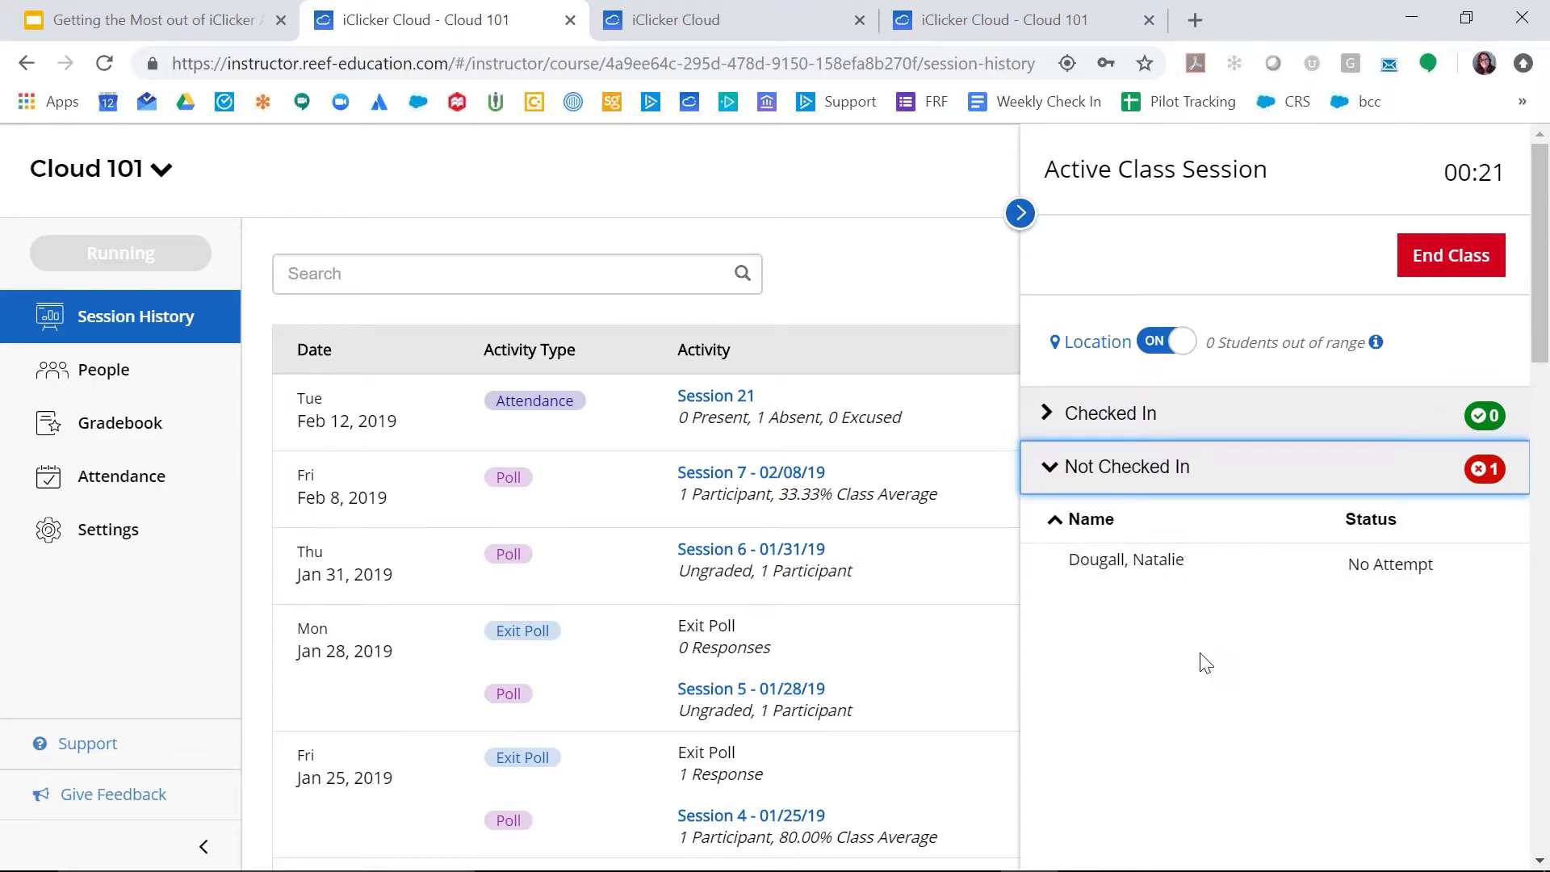
Step: Turn the location requirement off for the active class session, and turn it back on
click(1161, 346)
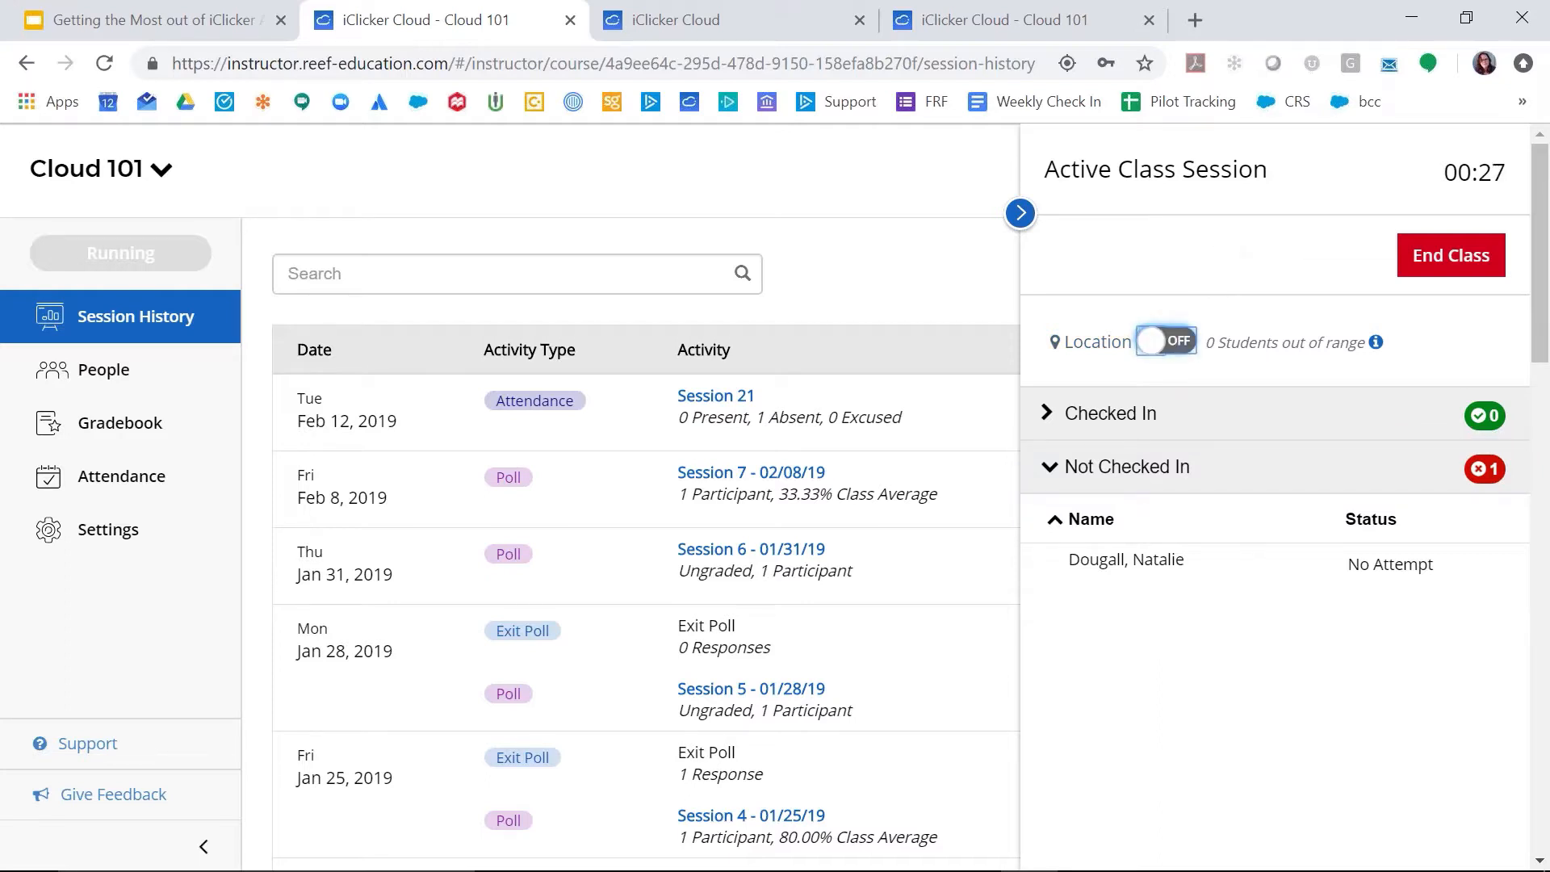
key(space)
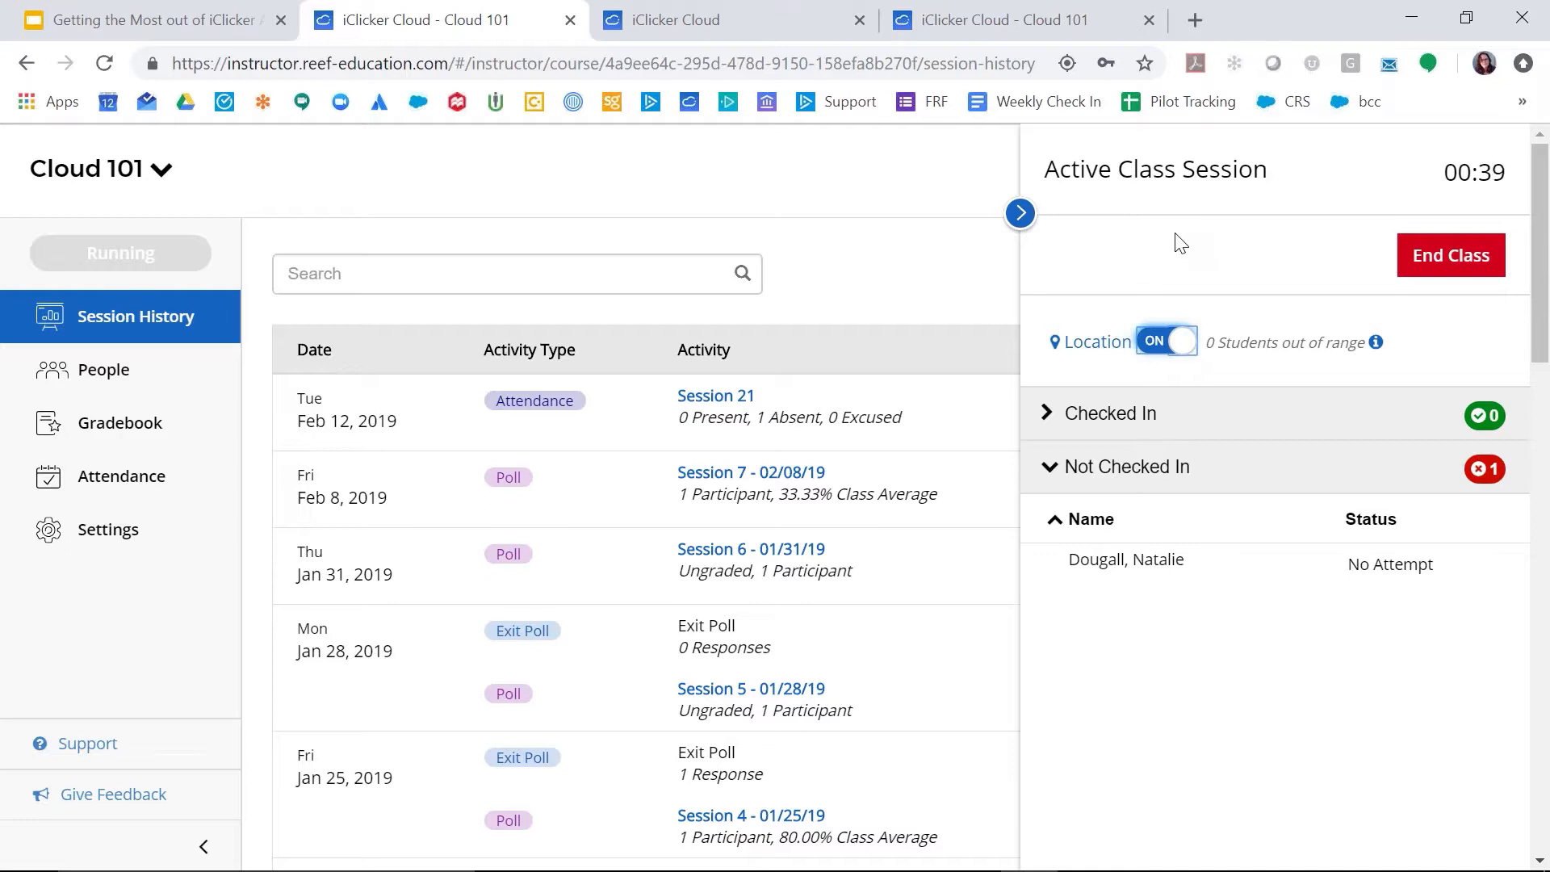
Step: End the active class session and switch to the iClicker Attendance Webinar presentation in Google Slides
click(1440, 273)
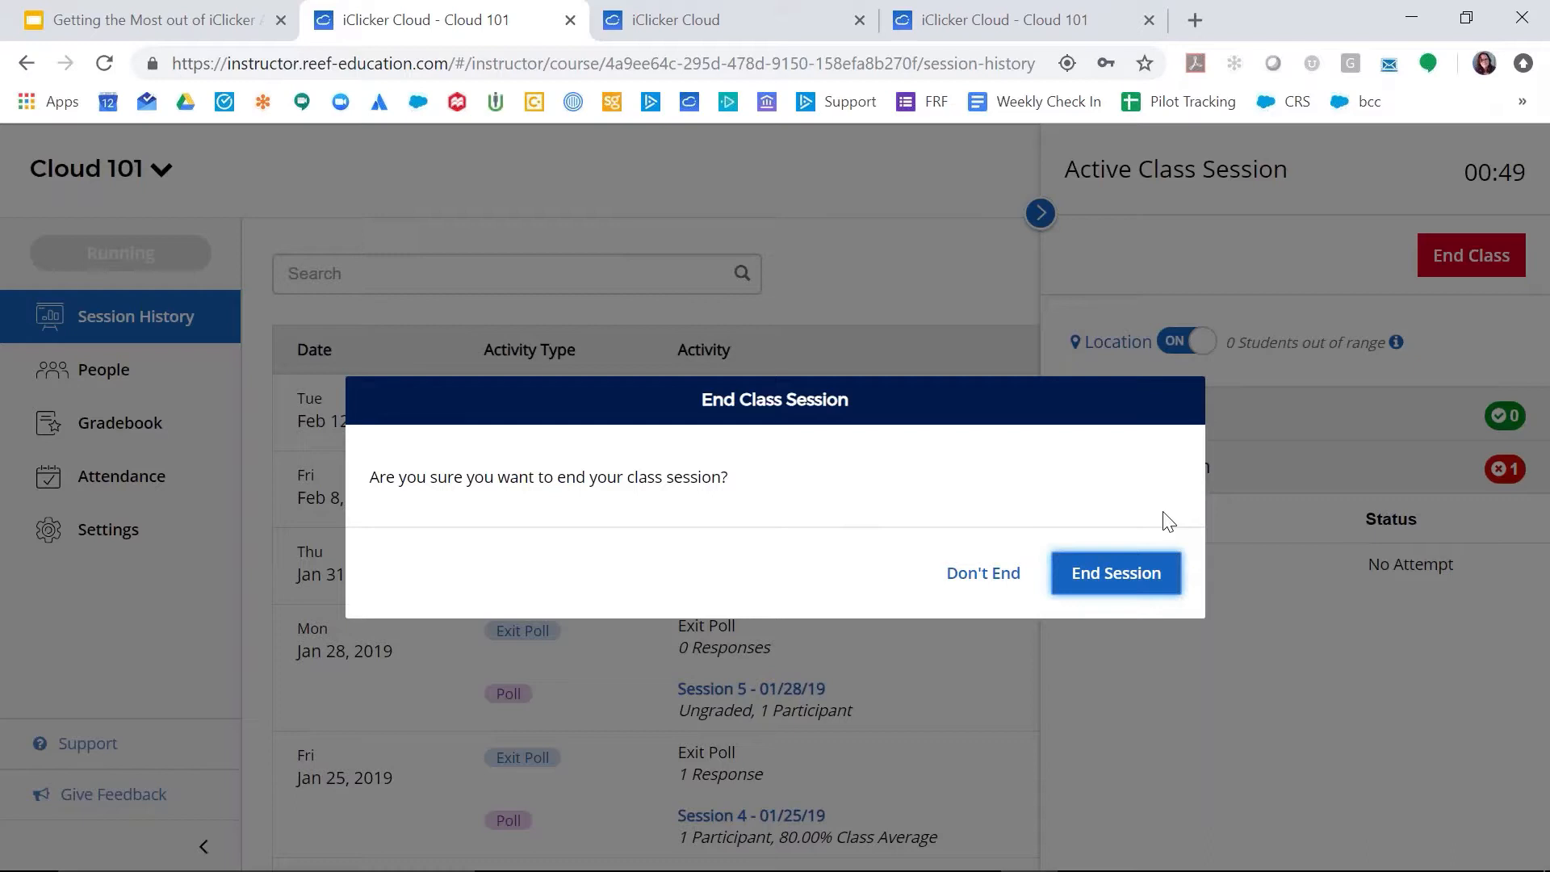
click(1139, 579)
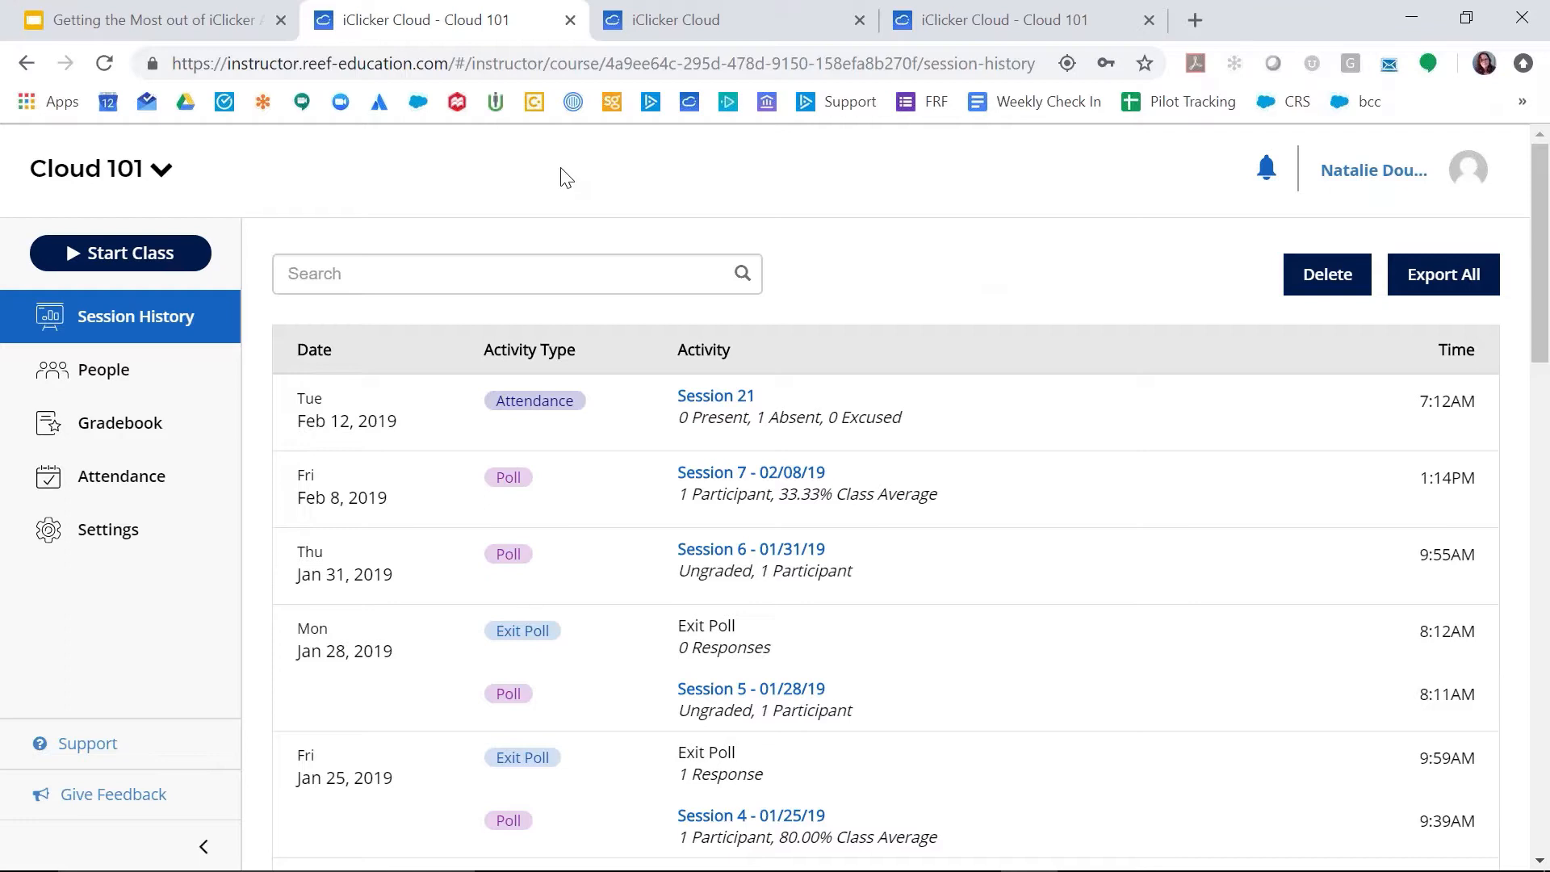
click(195, 10)
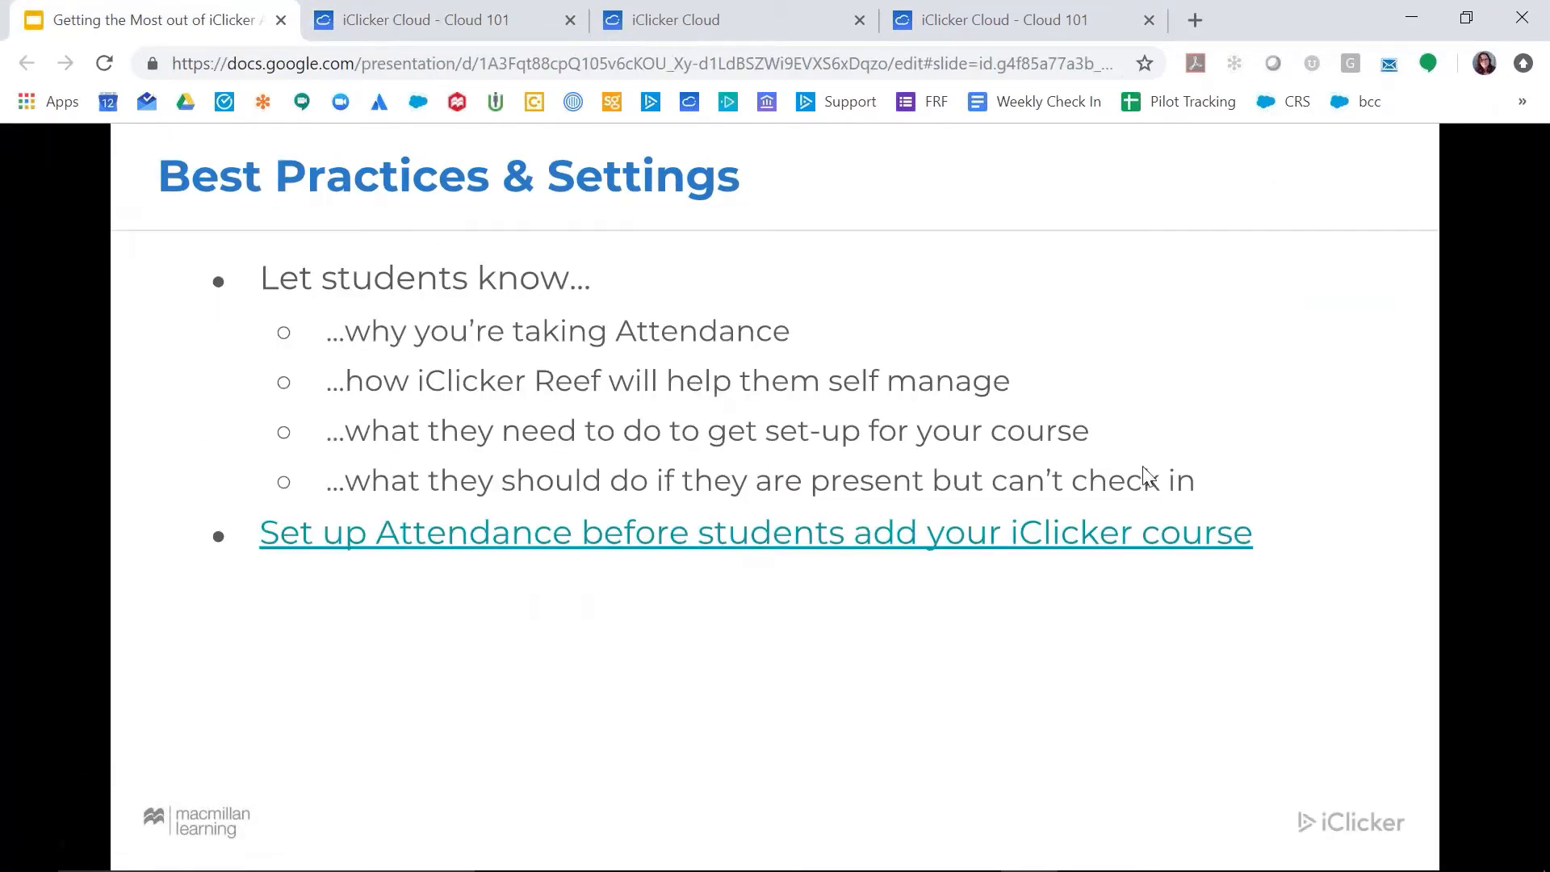
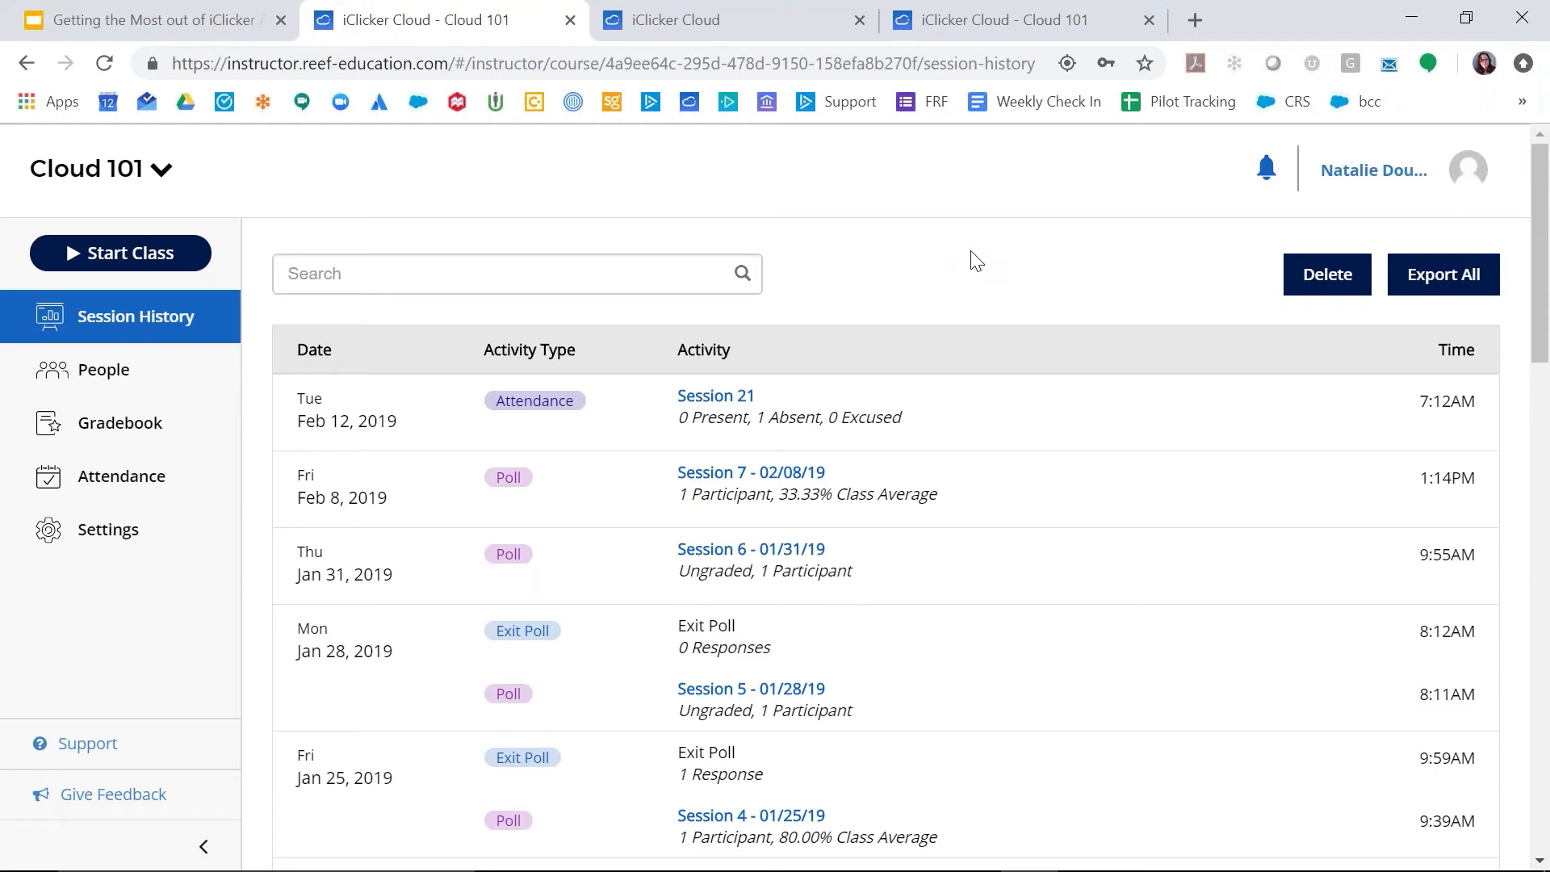
Step: Open the Cloud 101 attendance settings and search the location map for "theat", choosing Theatre Royal, Drury Lane
click(138, 472)
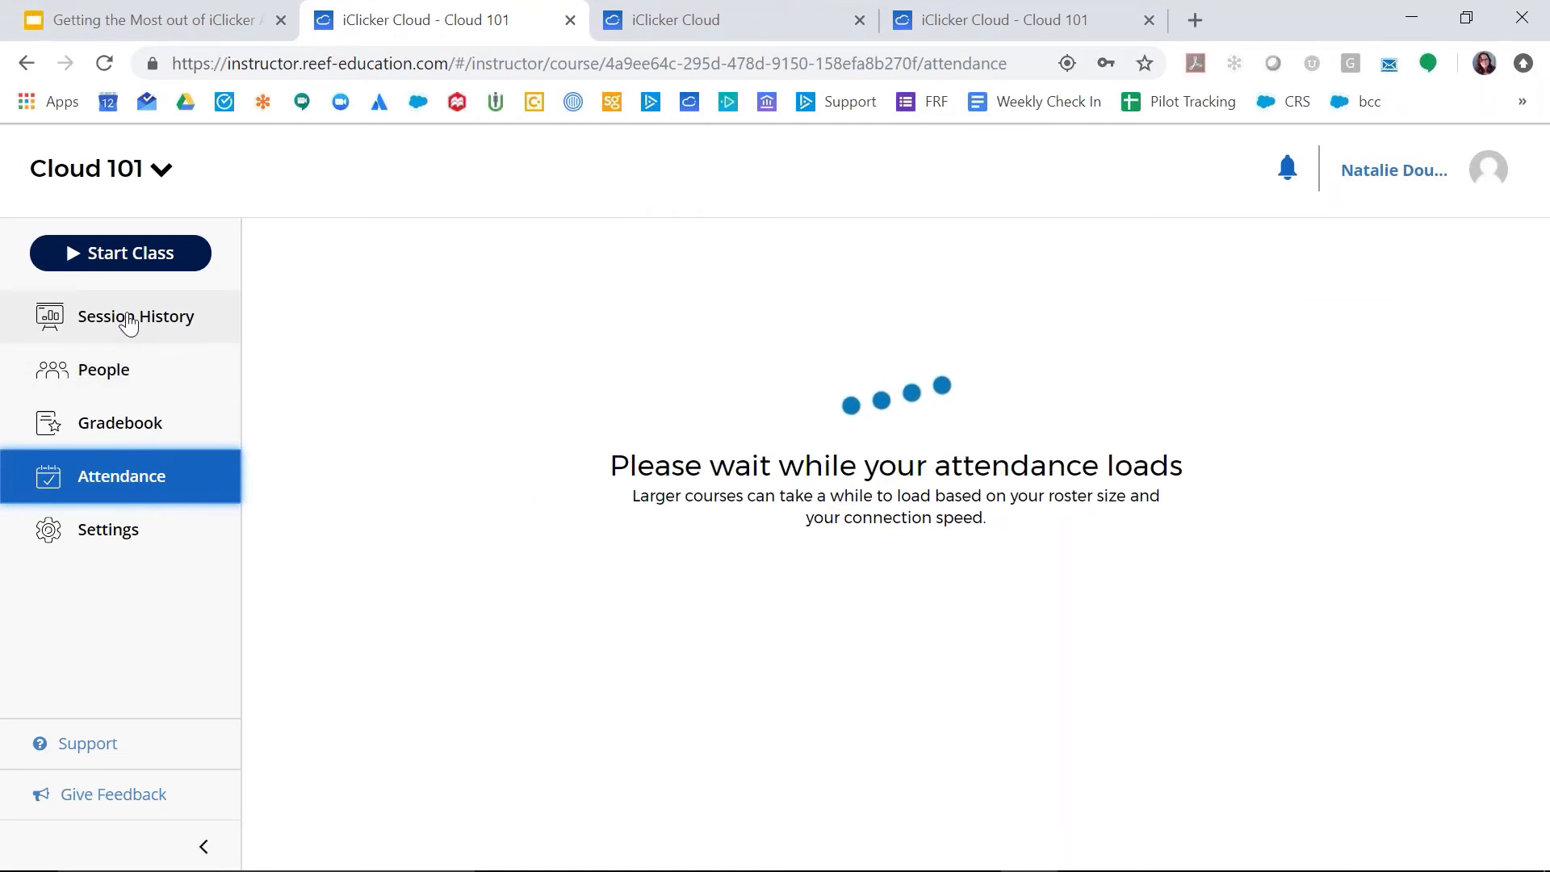
click(102, 532)
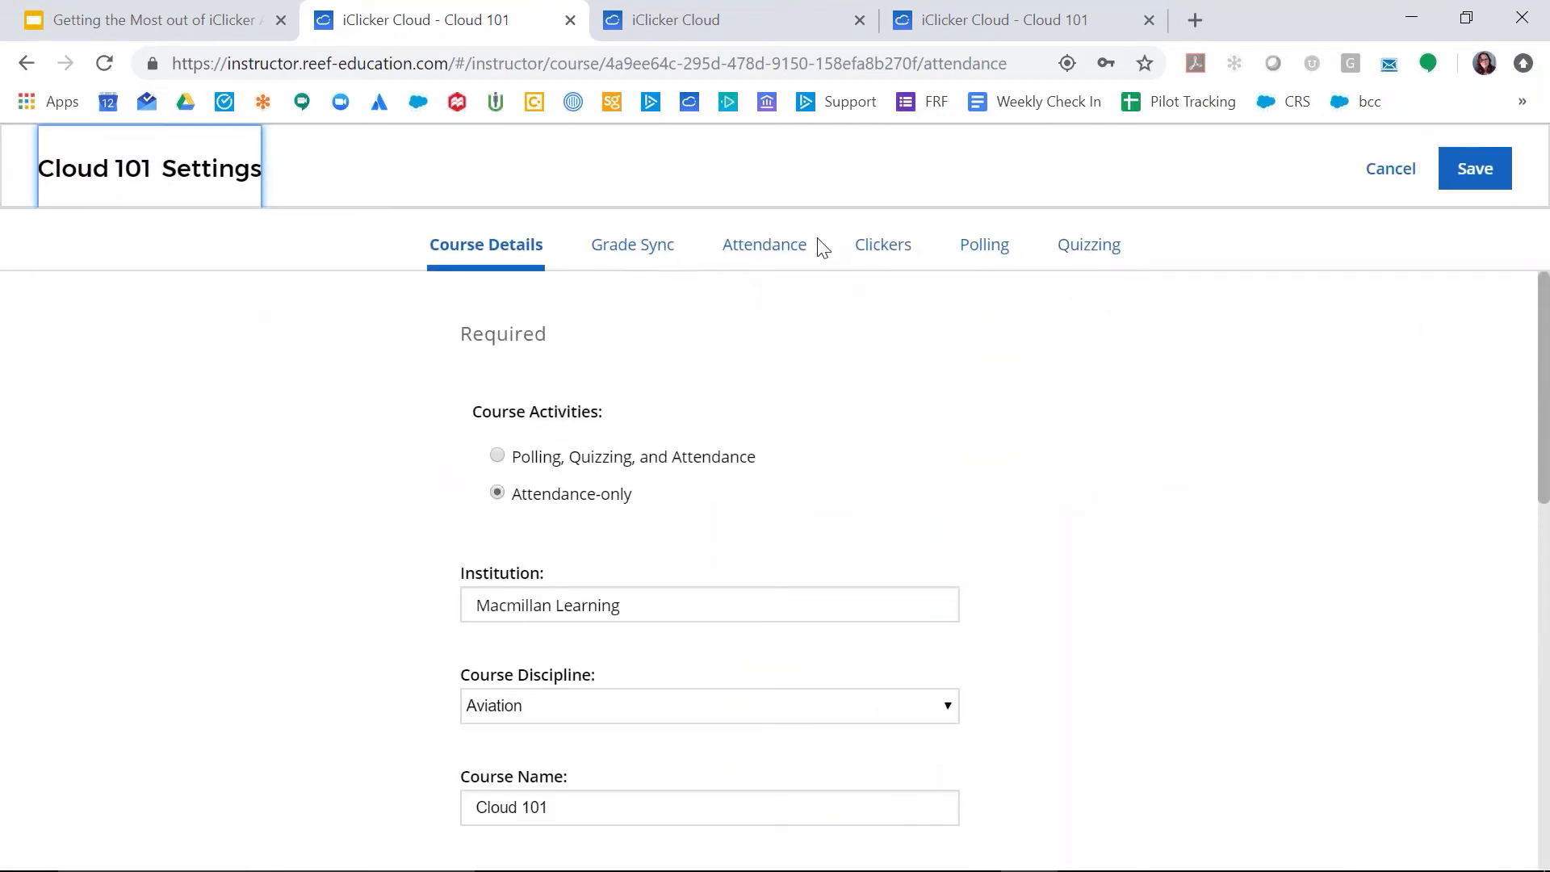
click(790, 250)
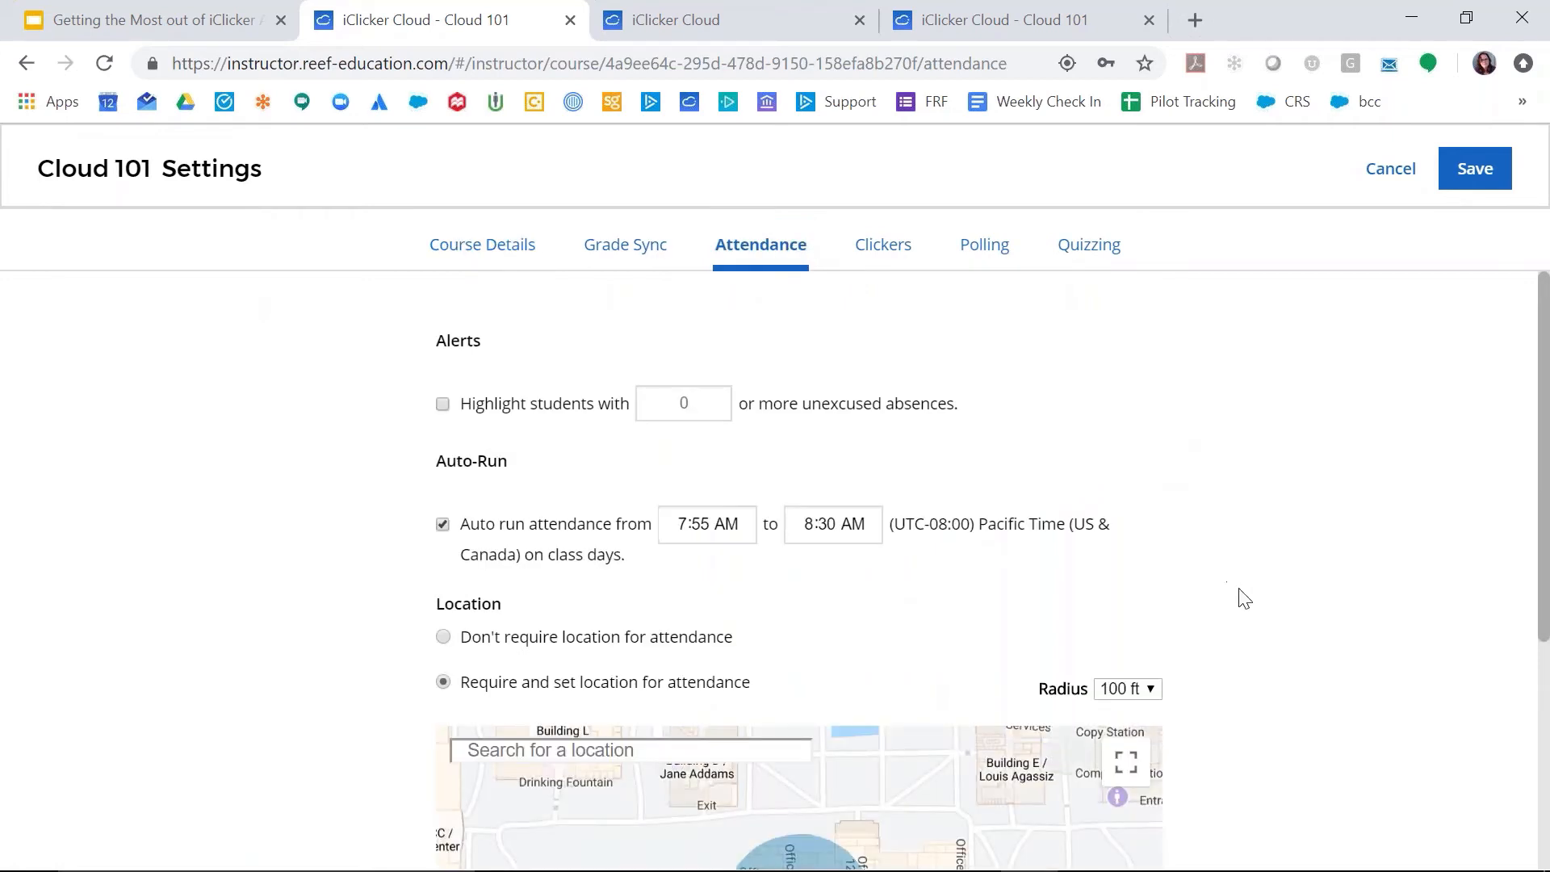
click(654, 746)
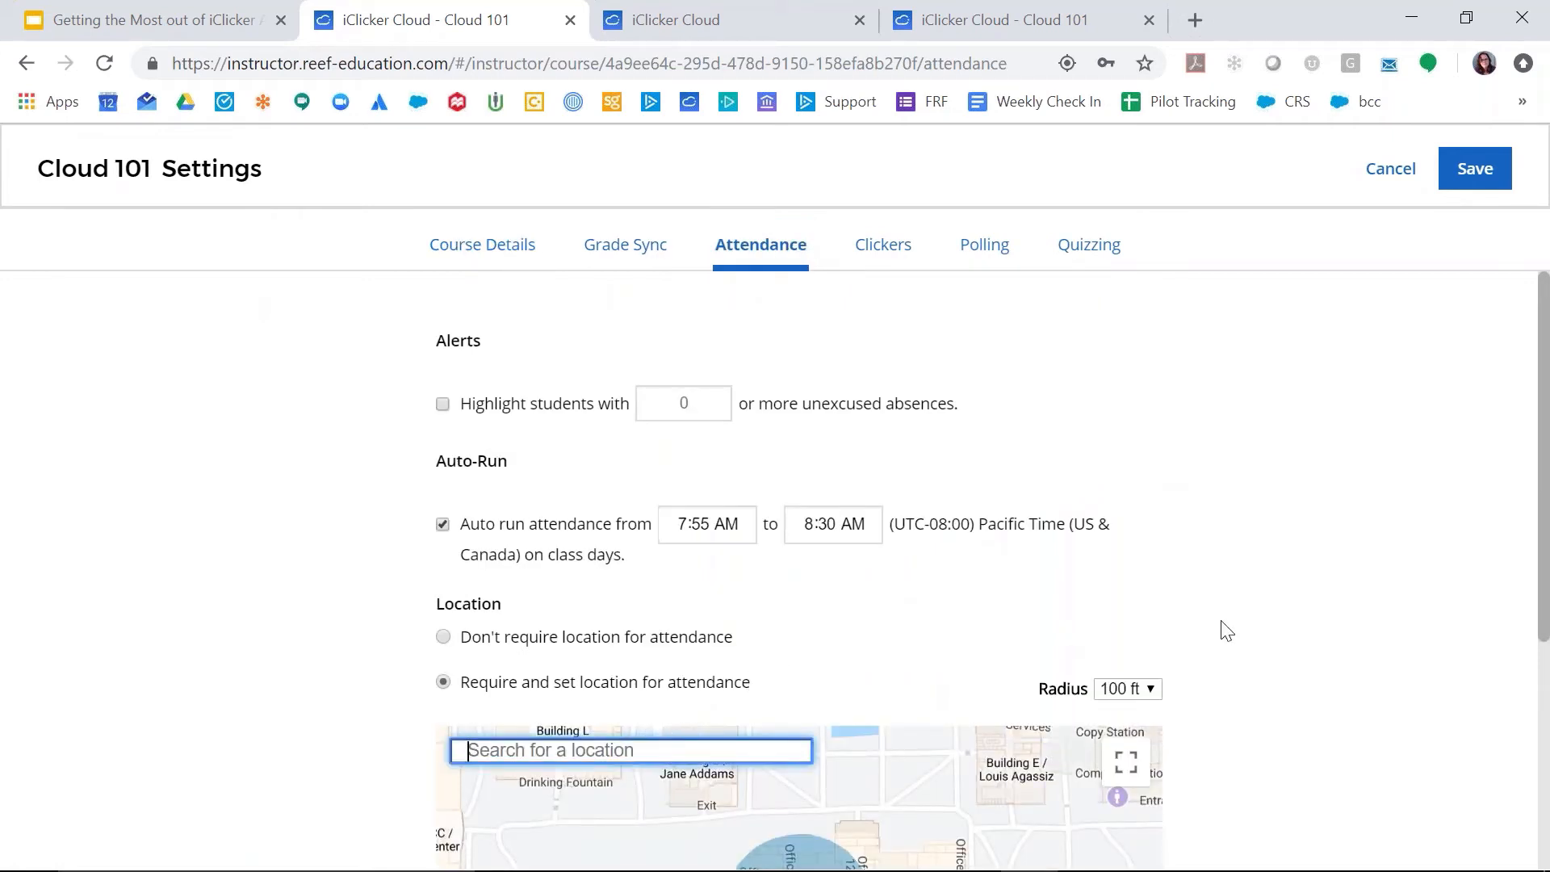
text(theat)
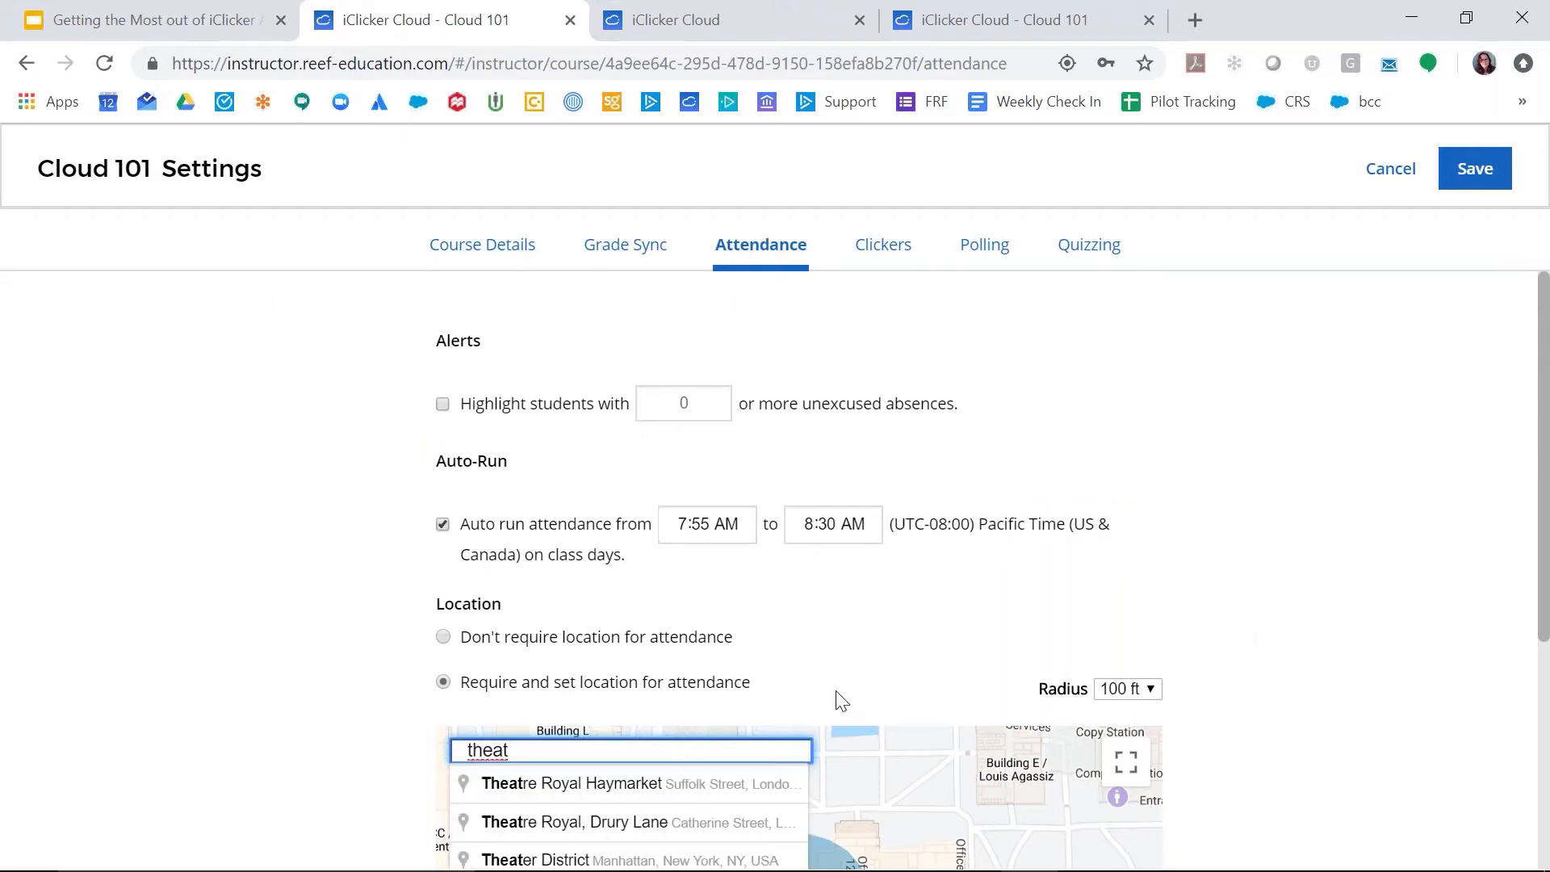
click(630, 821)
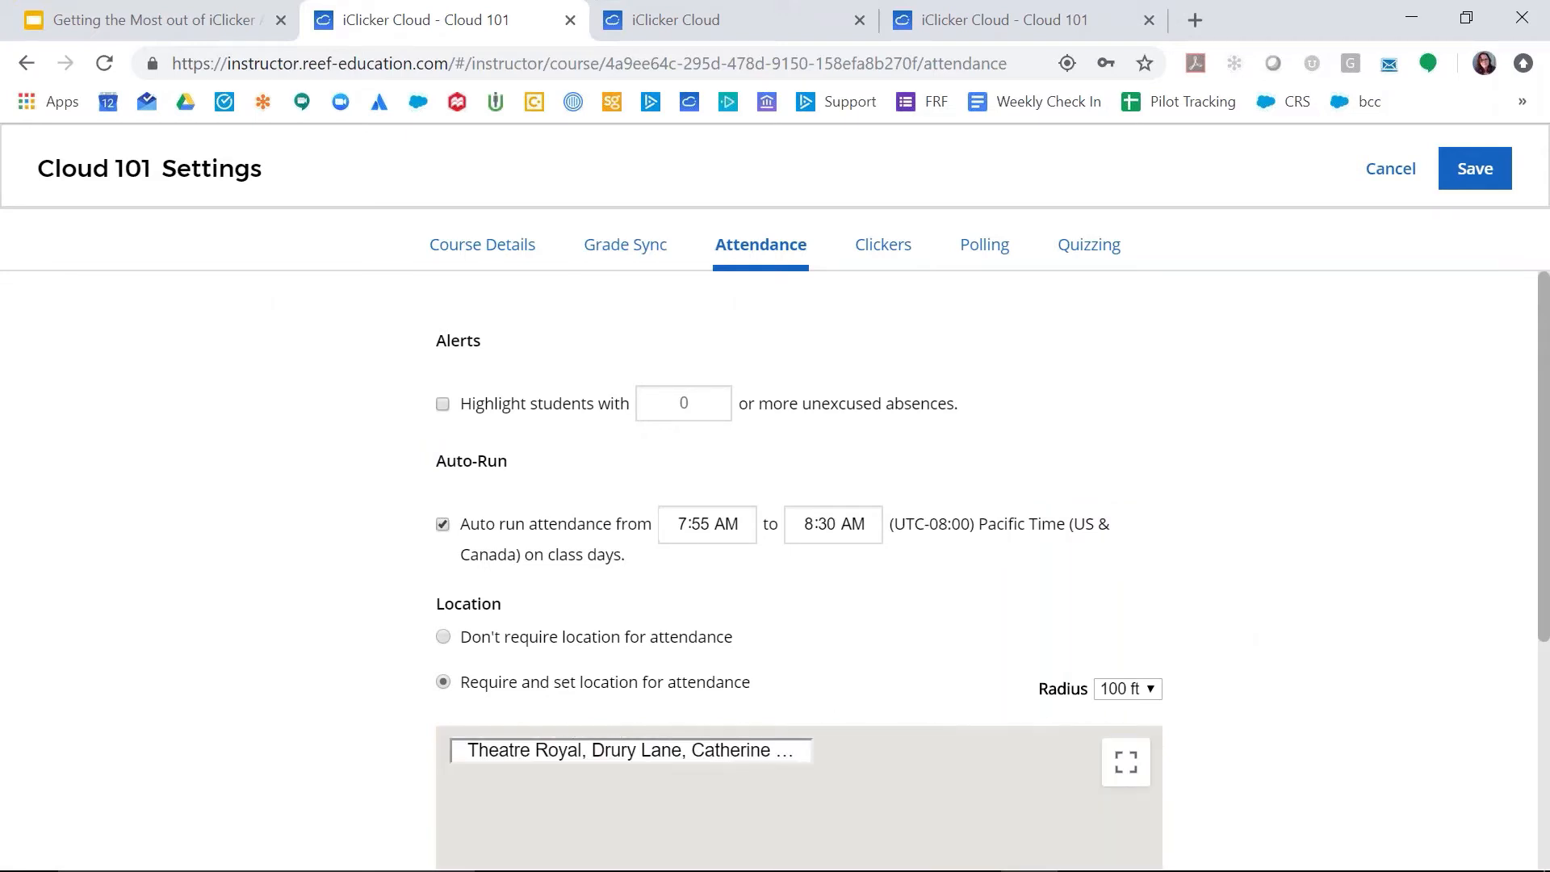
Step: Place the required attendance location on the Royal Opera House on the map and save the course settings
scroll(1446, 616, down, 3)
scroll(1451, 616, down, 2)
right_click(1451, 616)
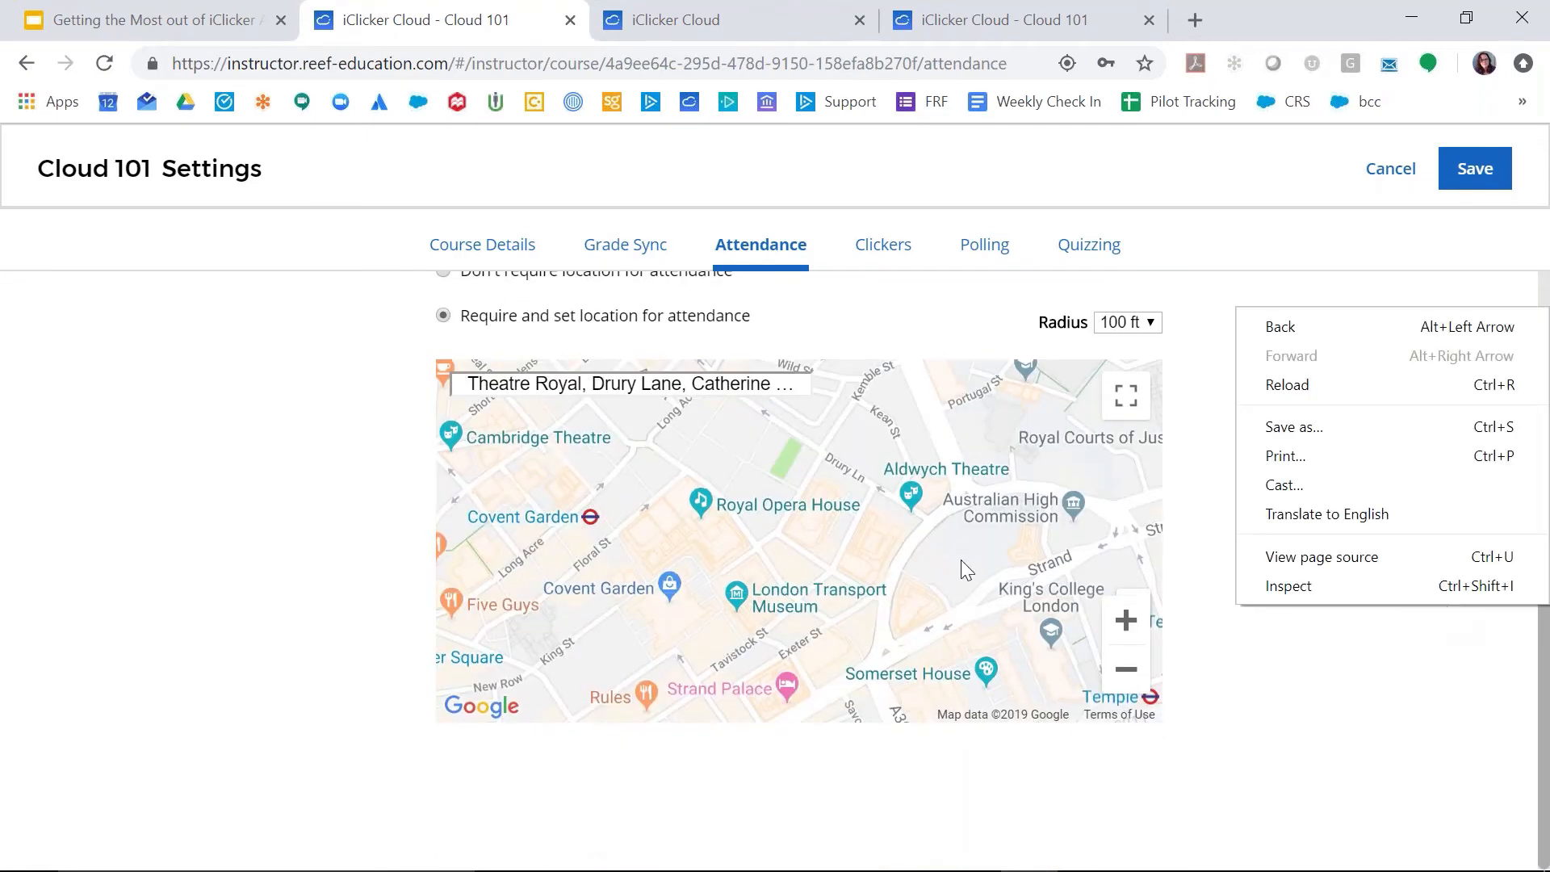
double_click(706, 516)
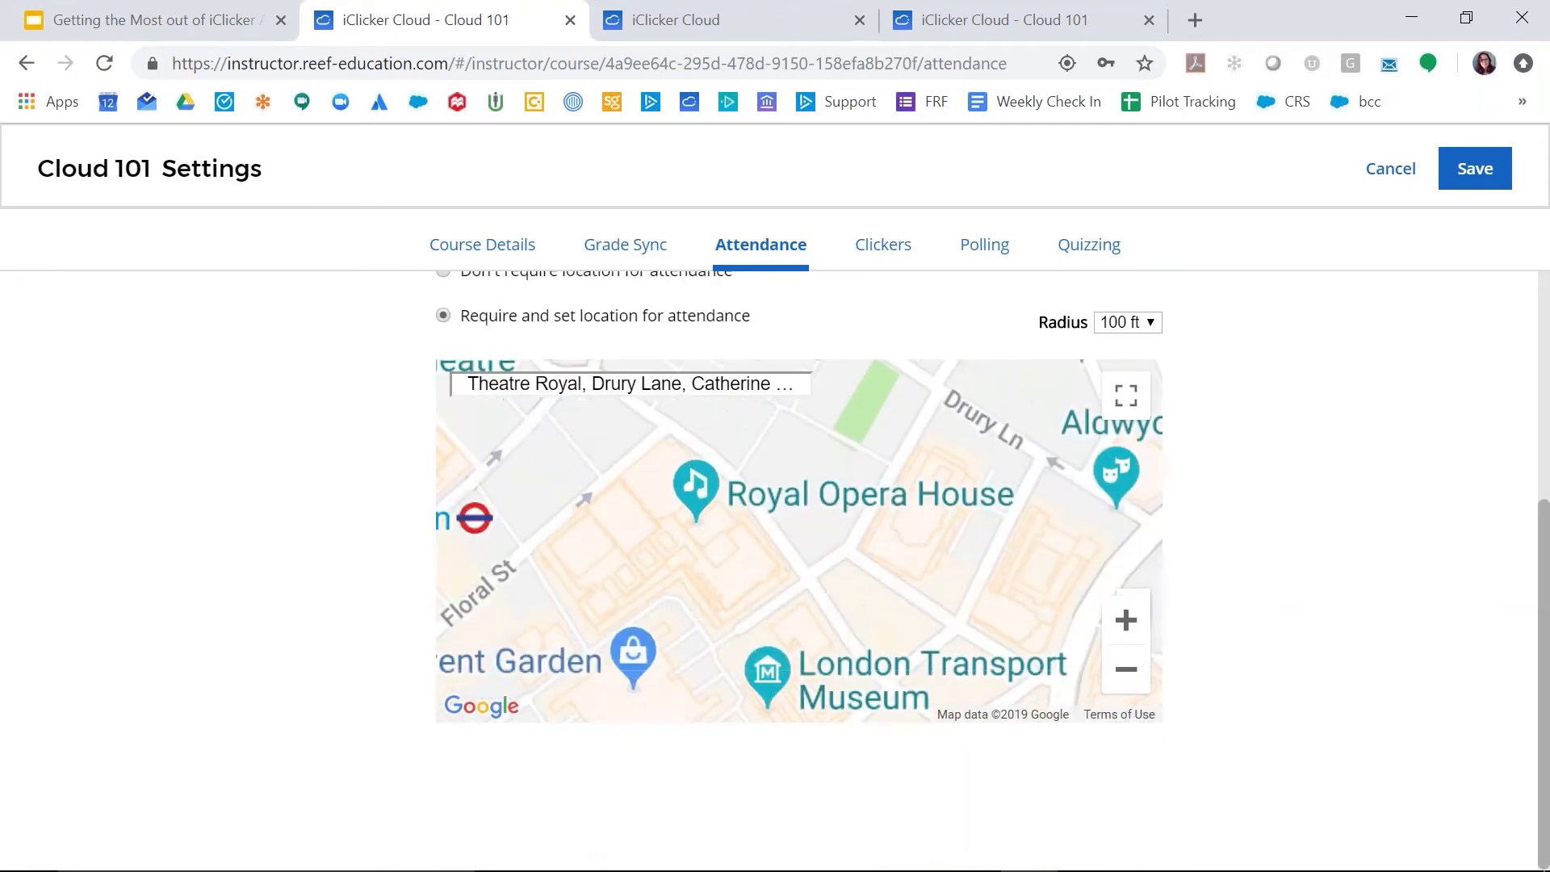
click(707, 527)
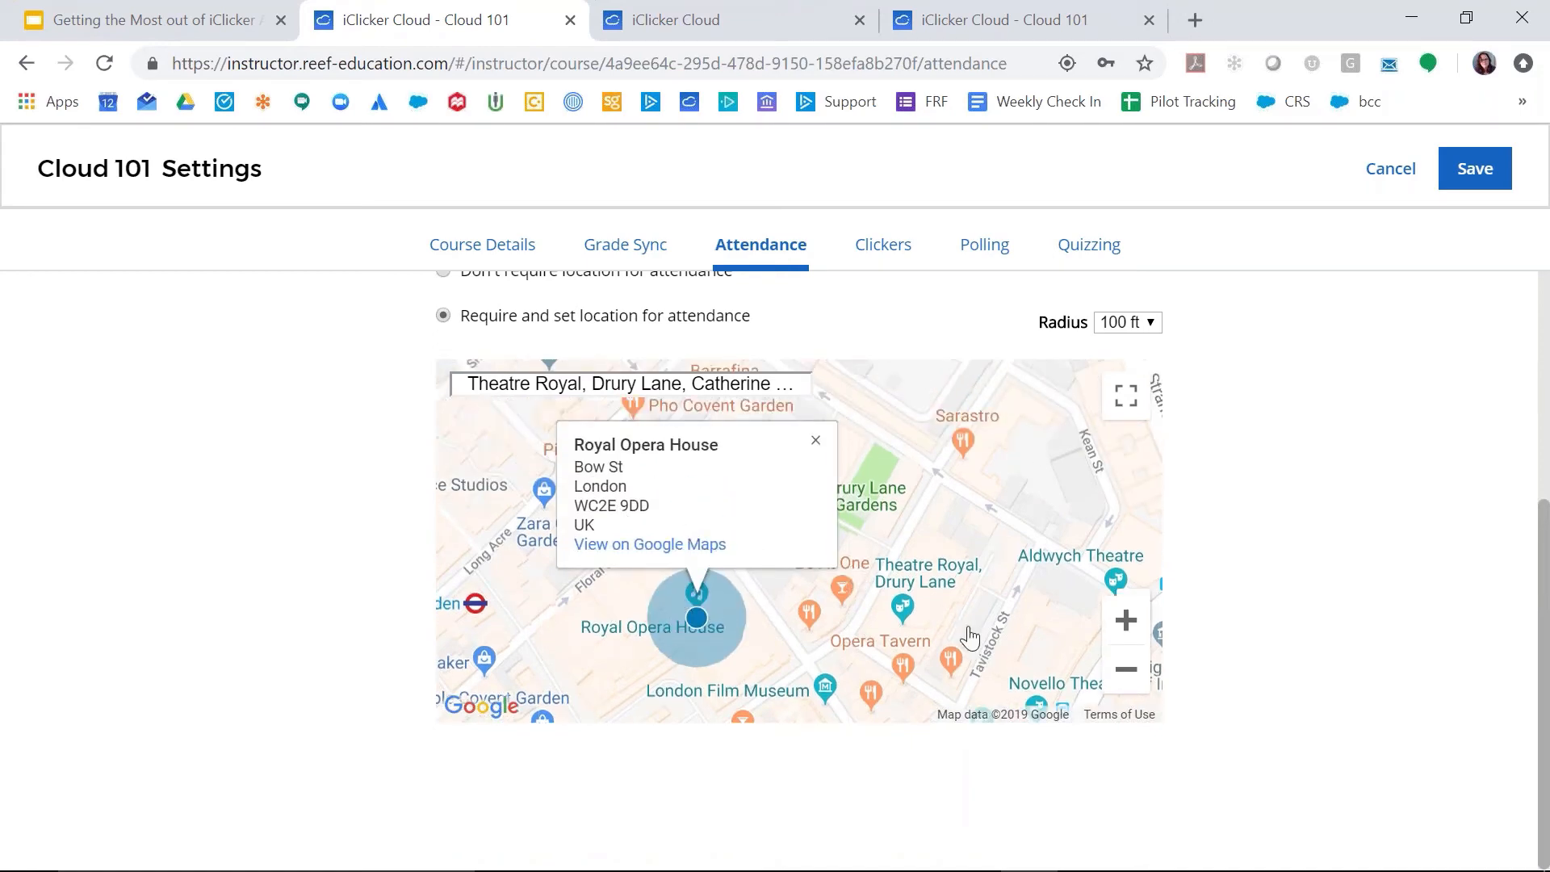
click(1464, 169)
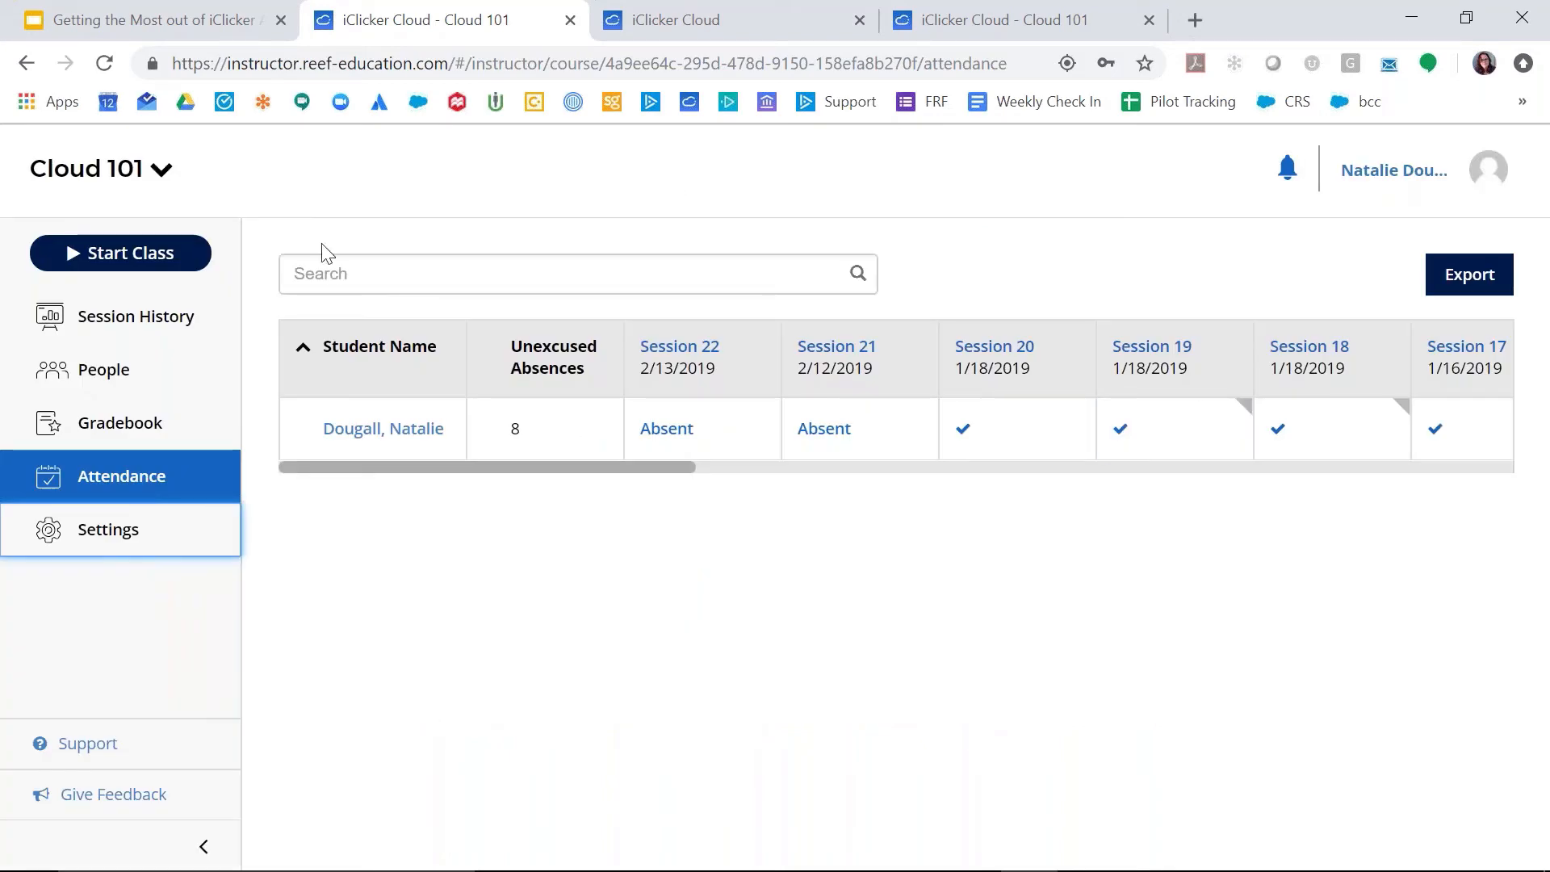
Step: Start a Cloud 101 class session, collapse and reopen its active session view, and end the session
click(173, 256)
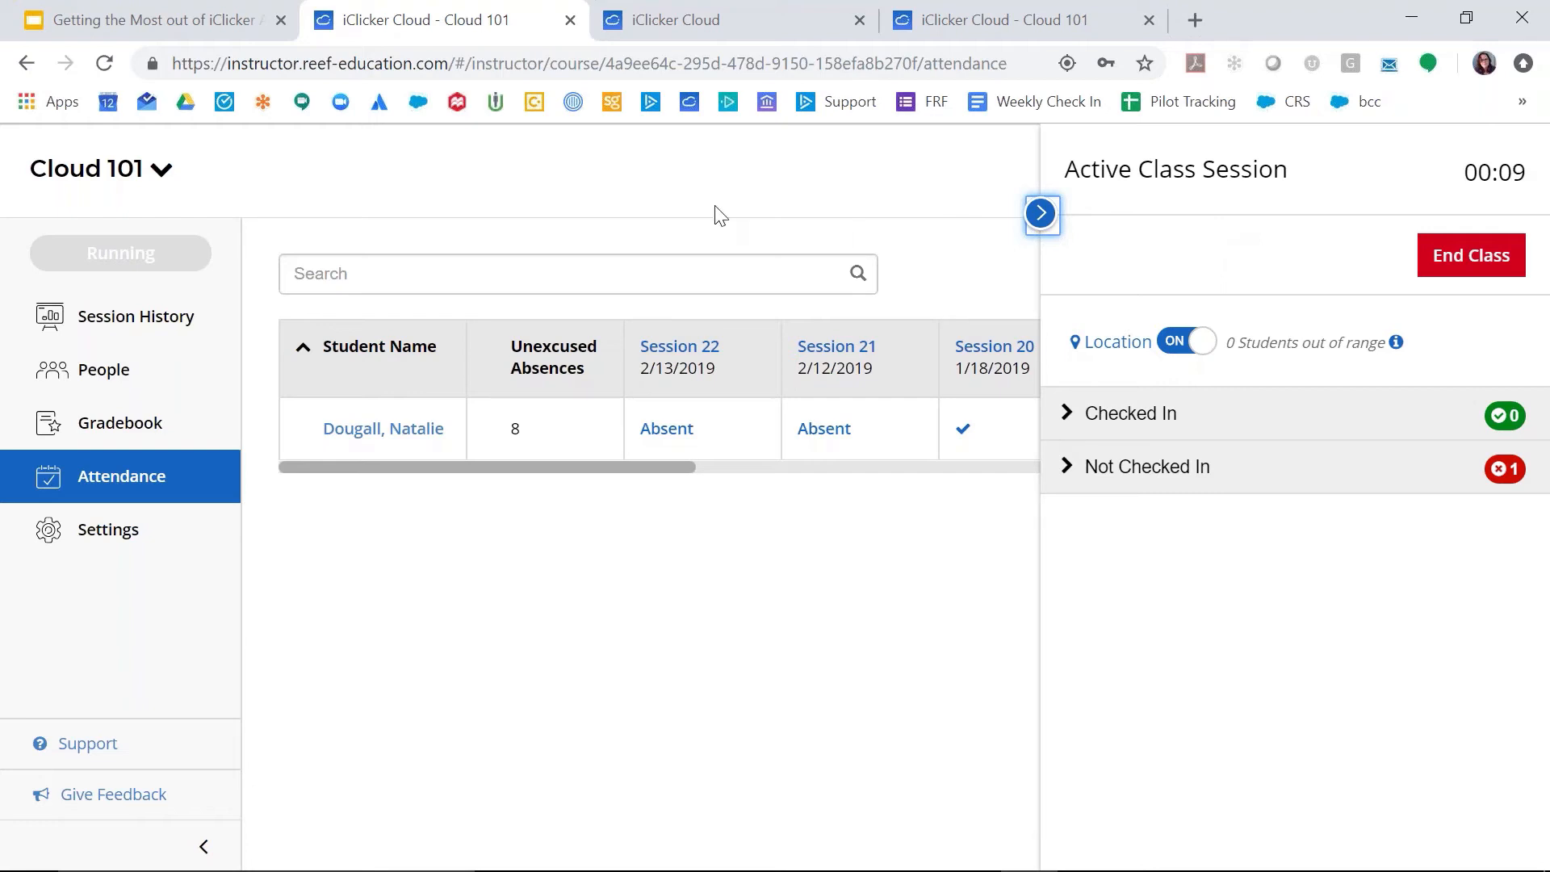
click(1040, 214)
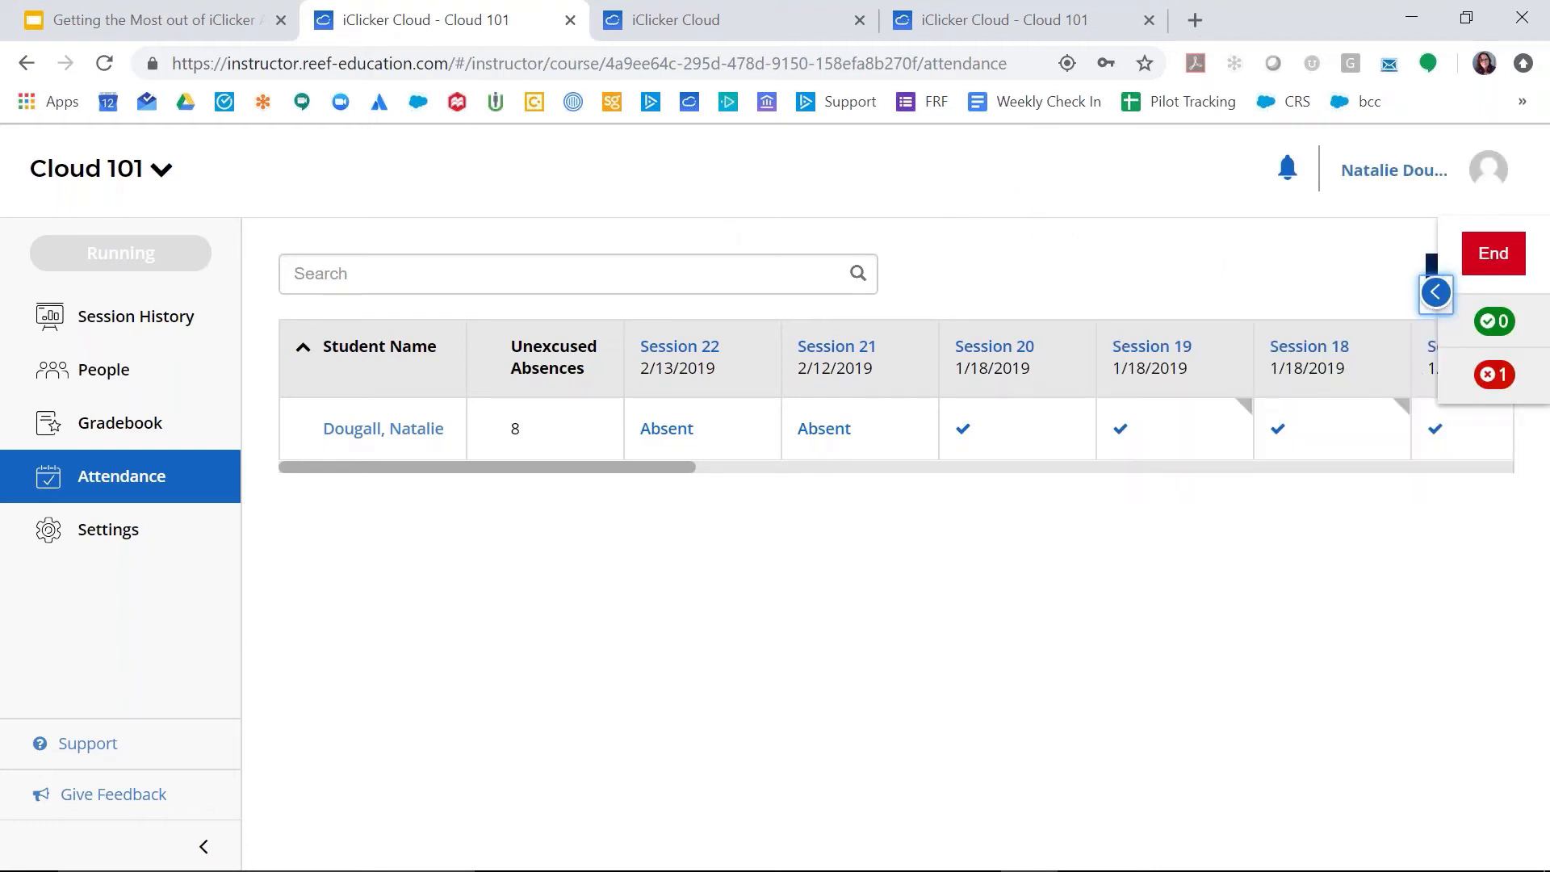
click(1436, 294)
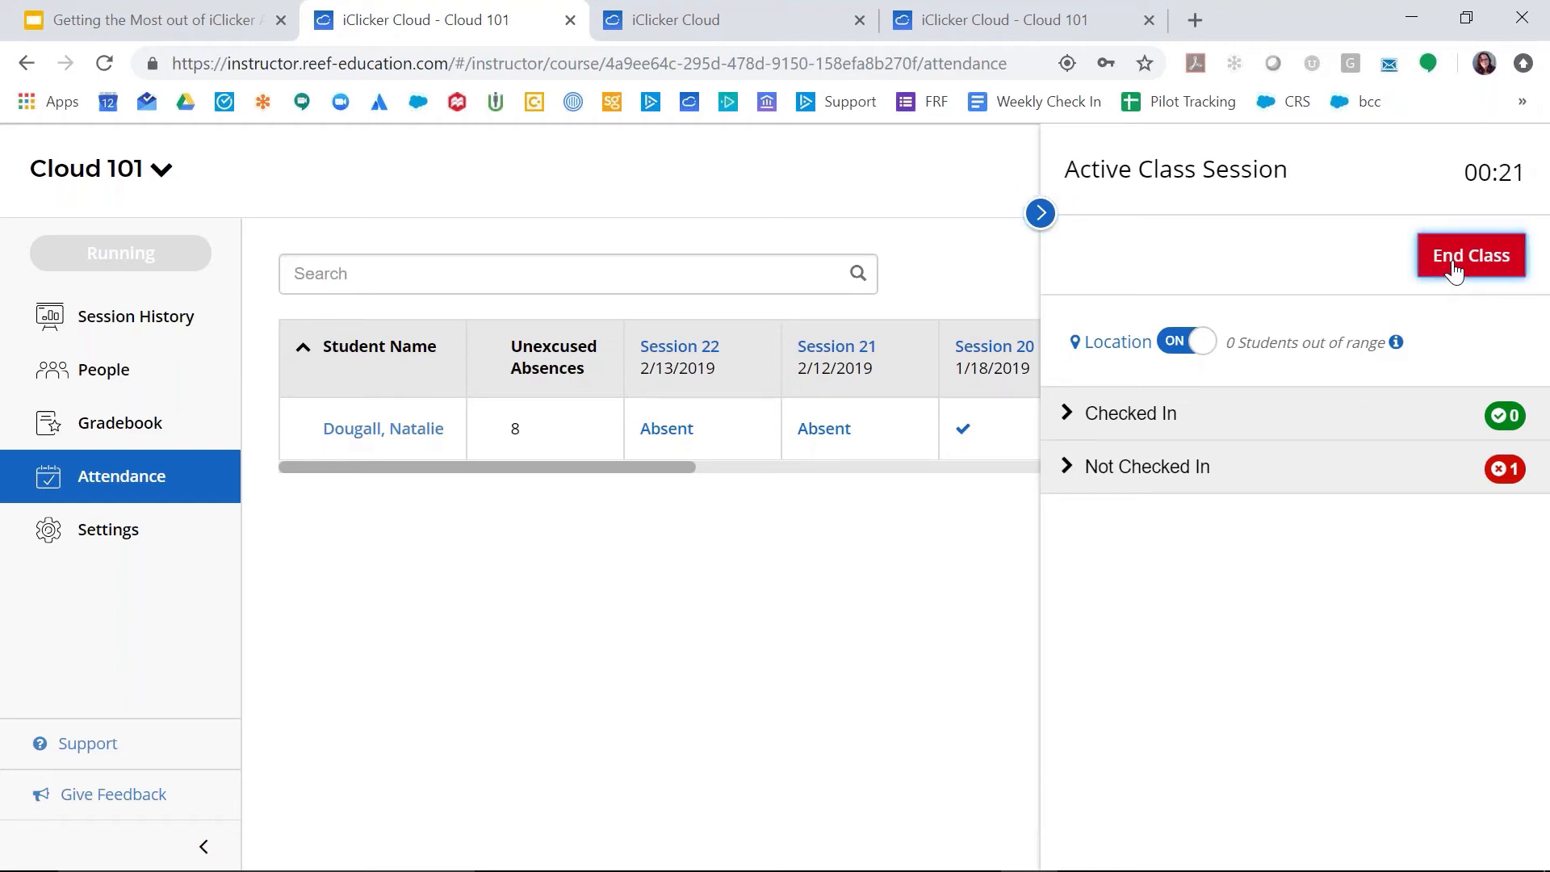
click(1454, 269)
click(1106, 574)
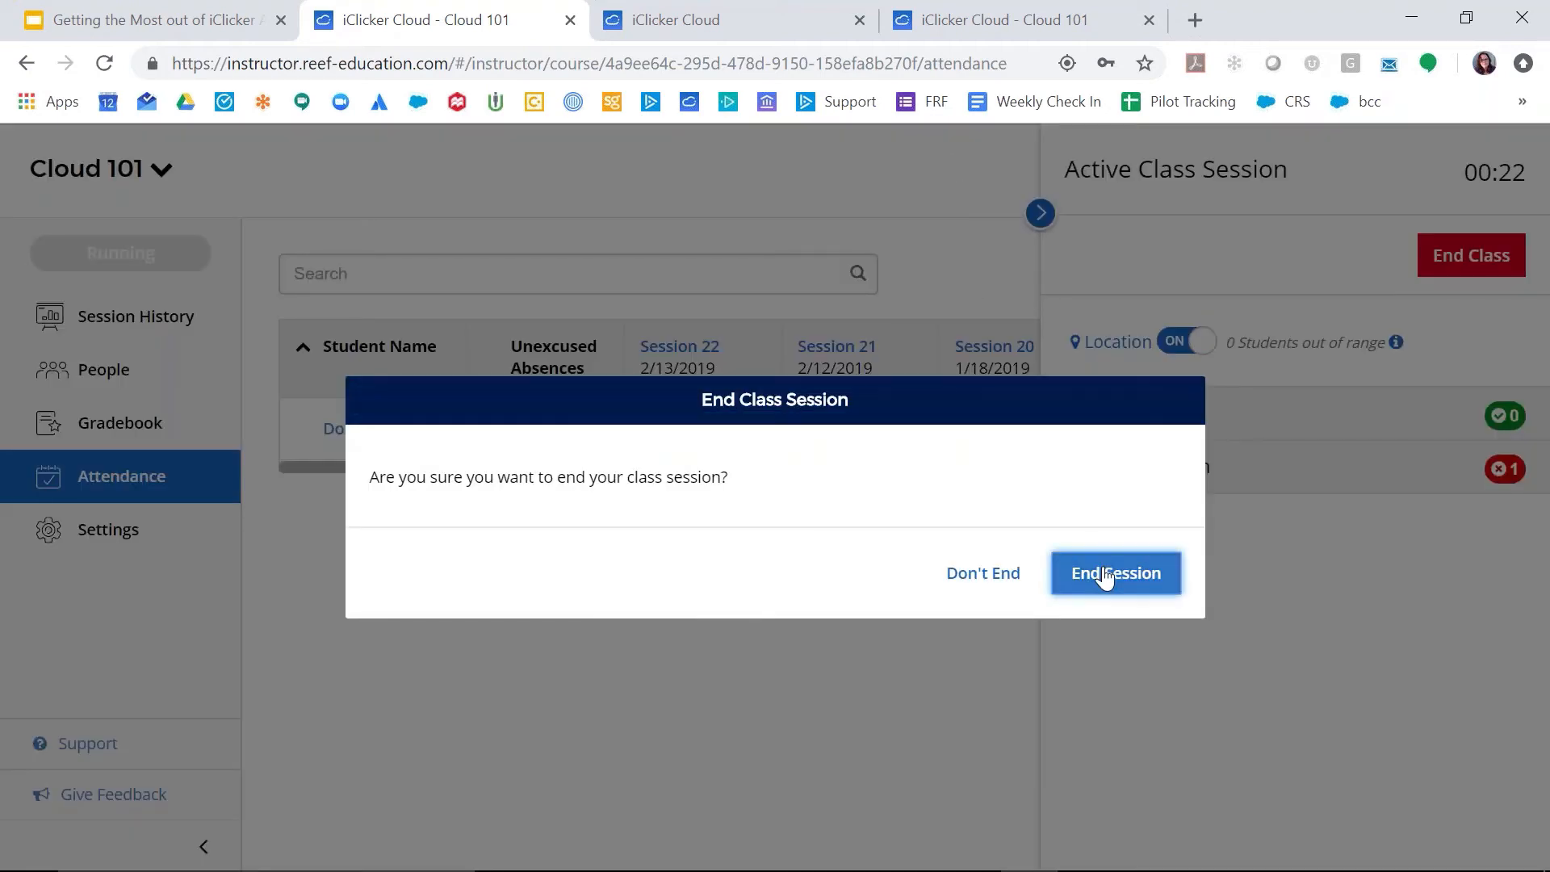
Step: Set the Cloud 101 start date to 02/12/2019 in the course details settings
click(125, 547)
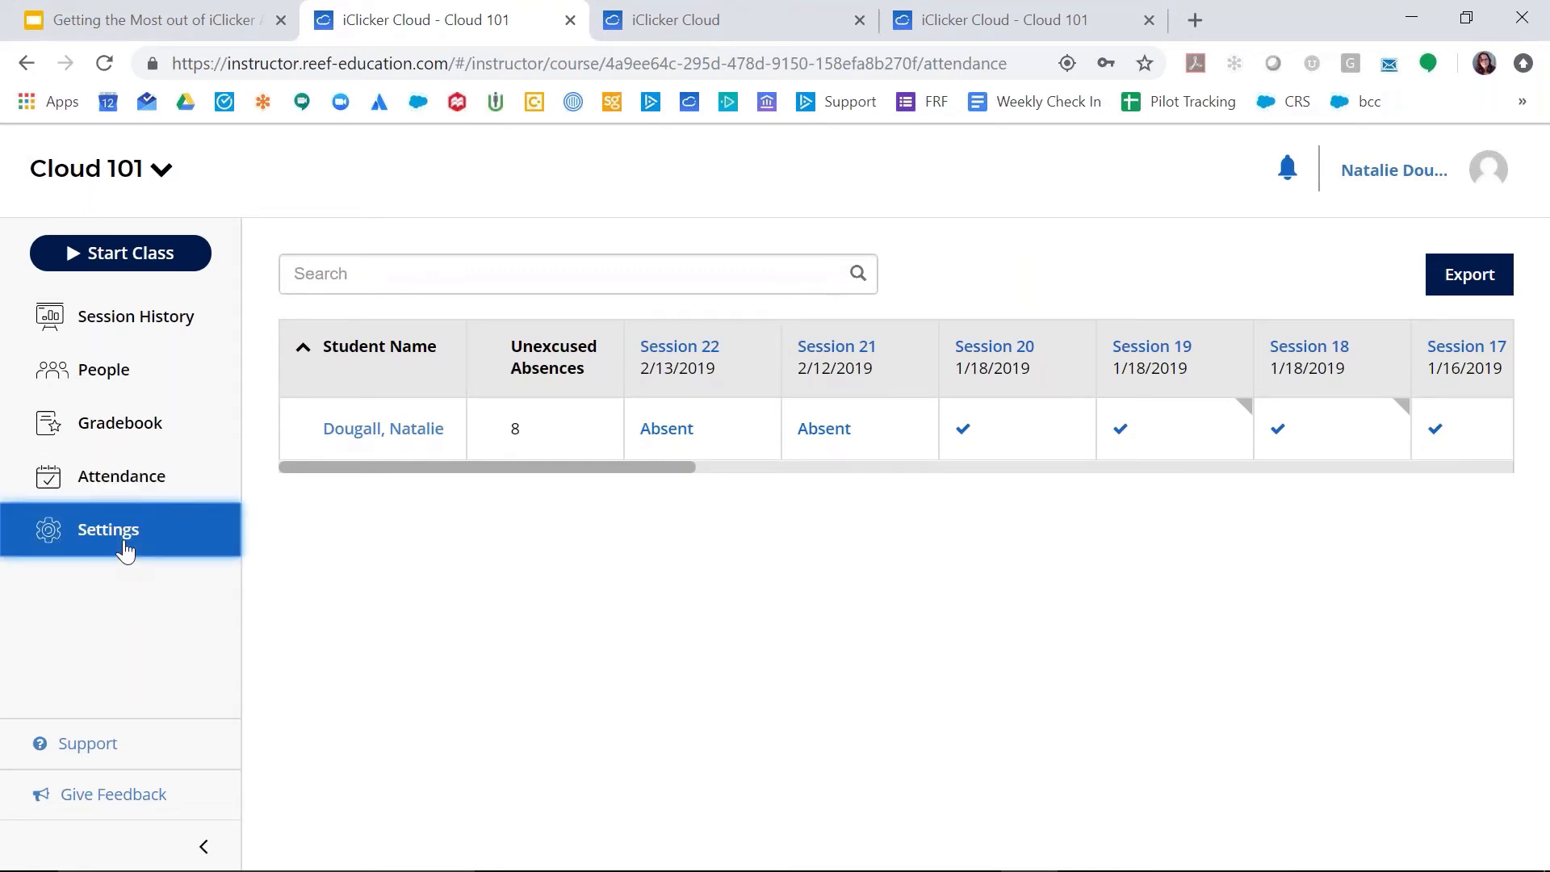
scroll(221, 678, down, 6)
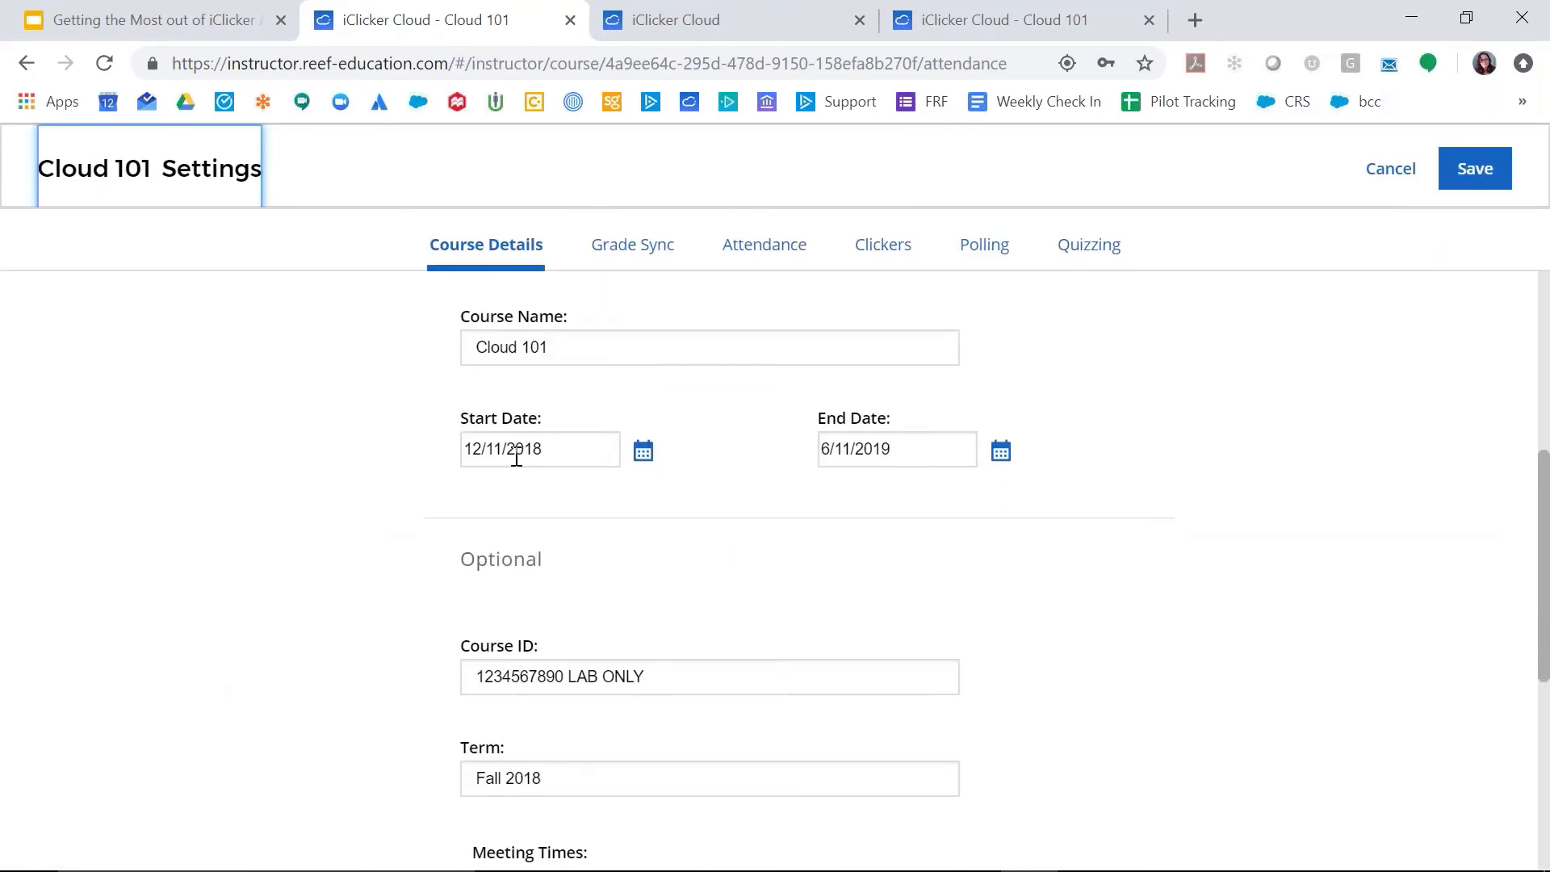
click(644, 453)
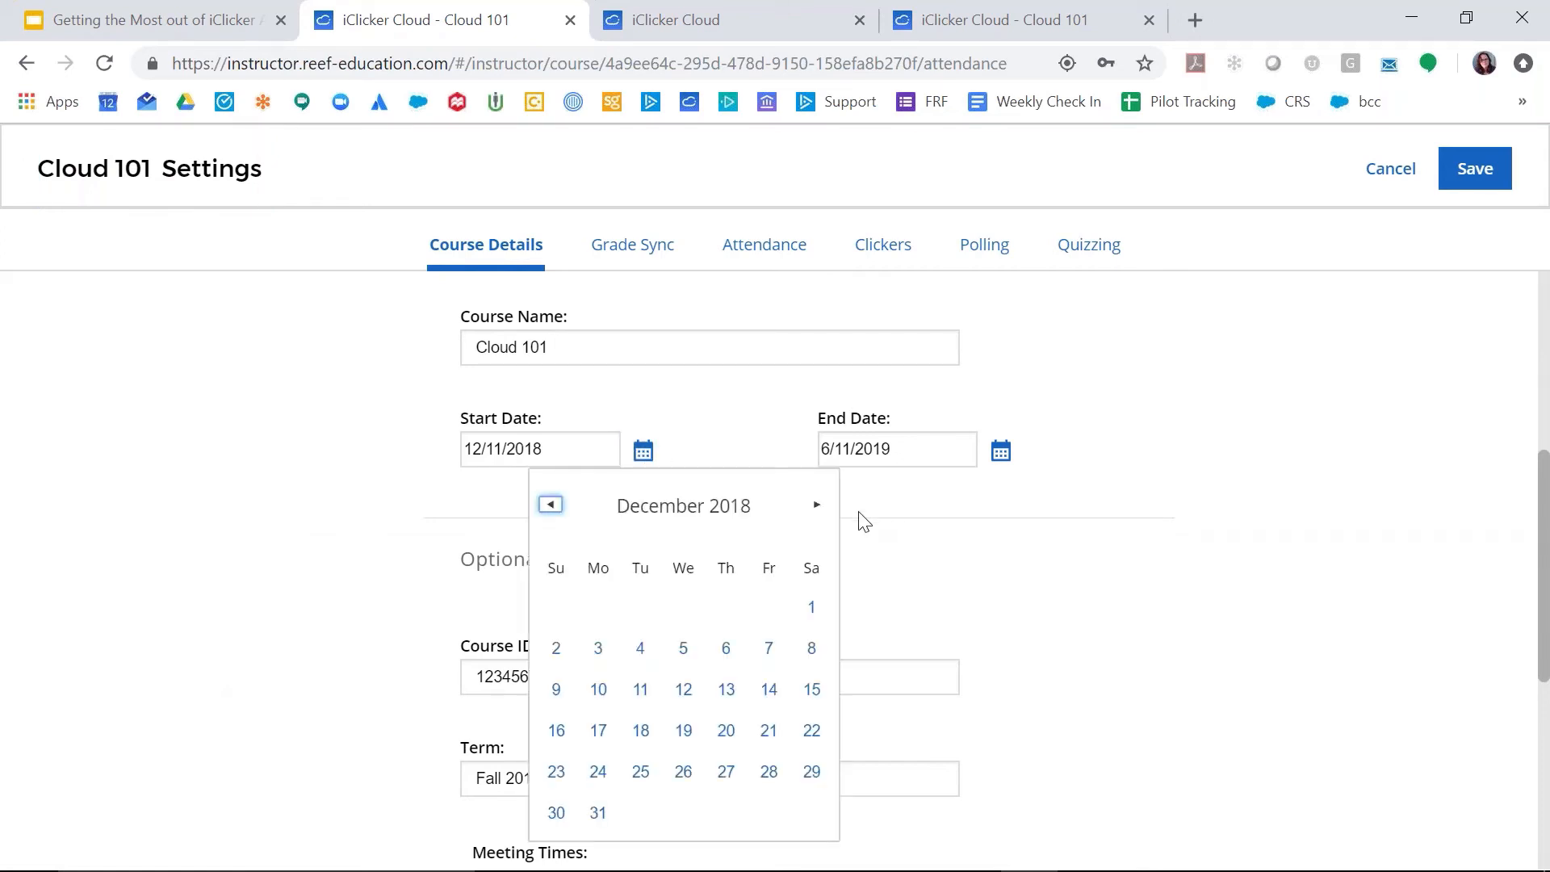
click(818, 505)
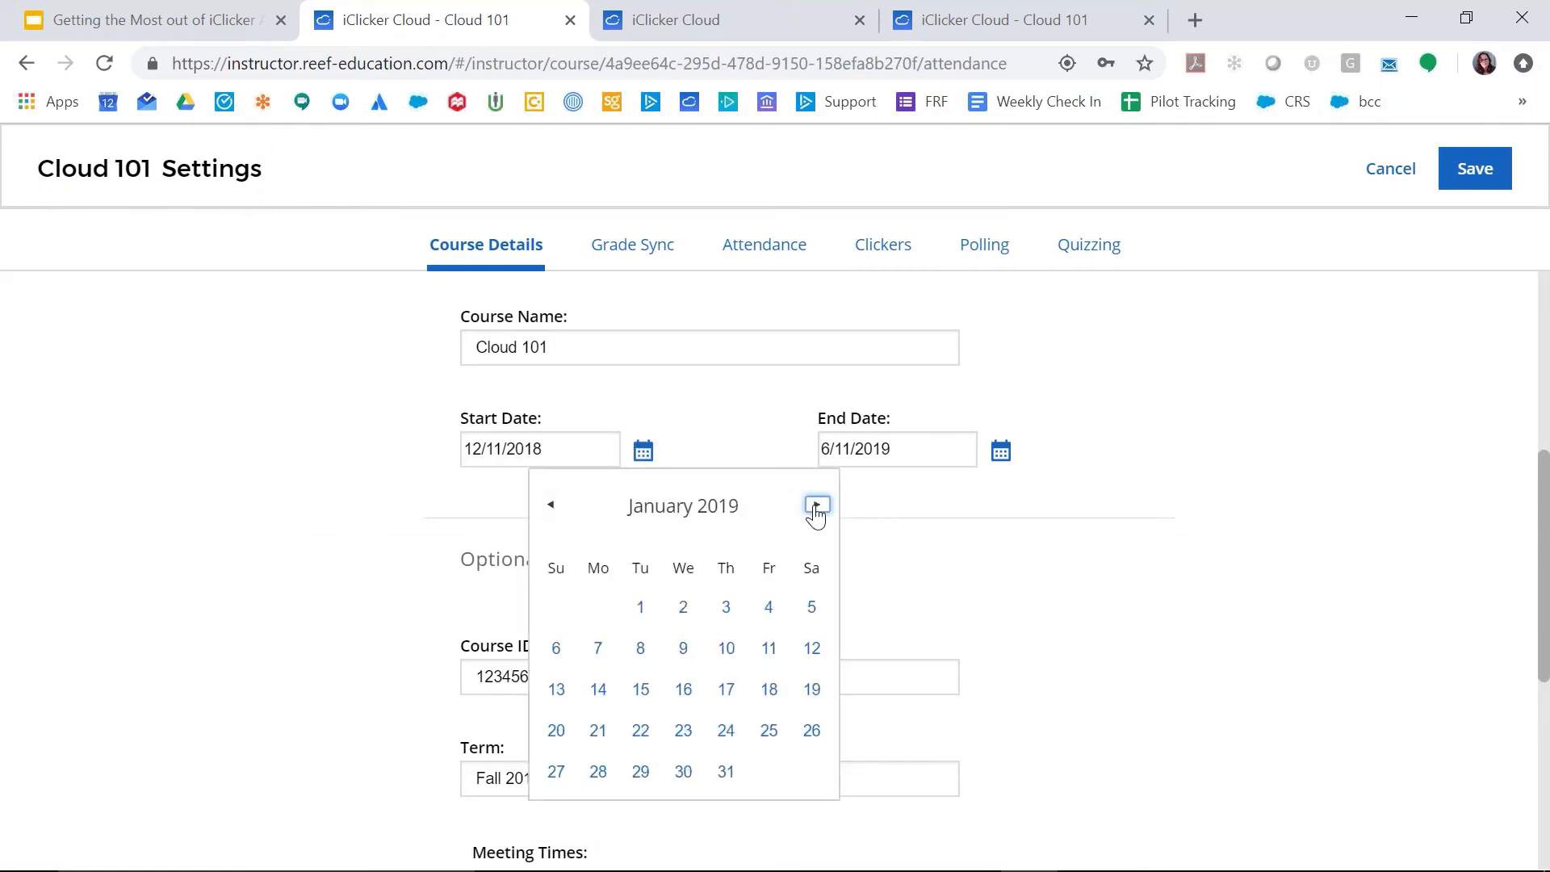
click(817, 505)
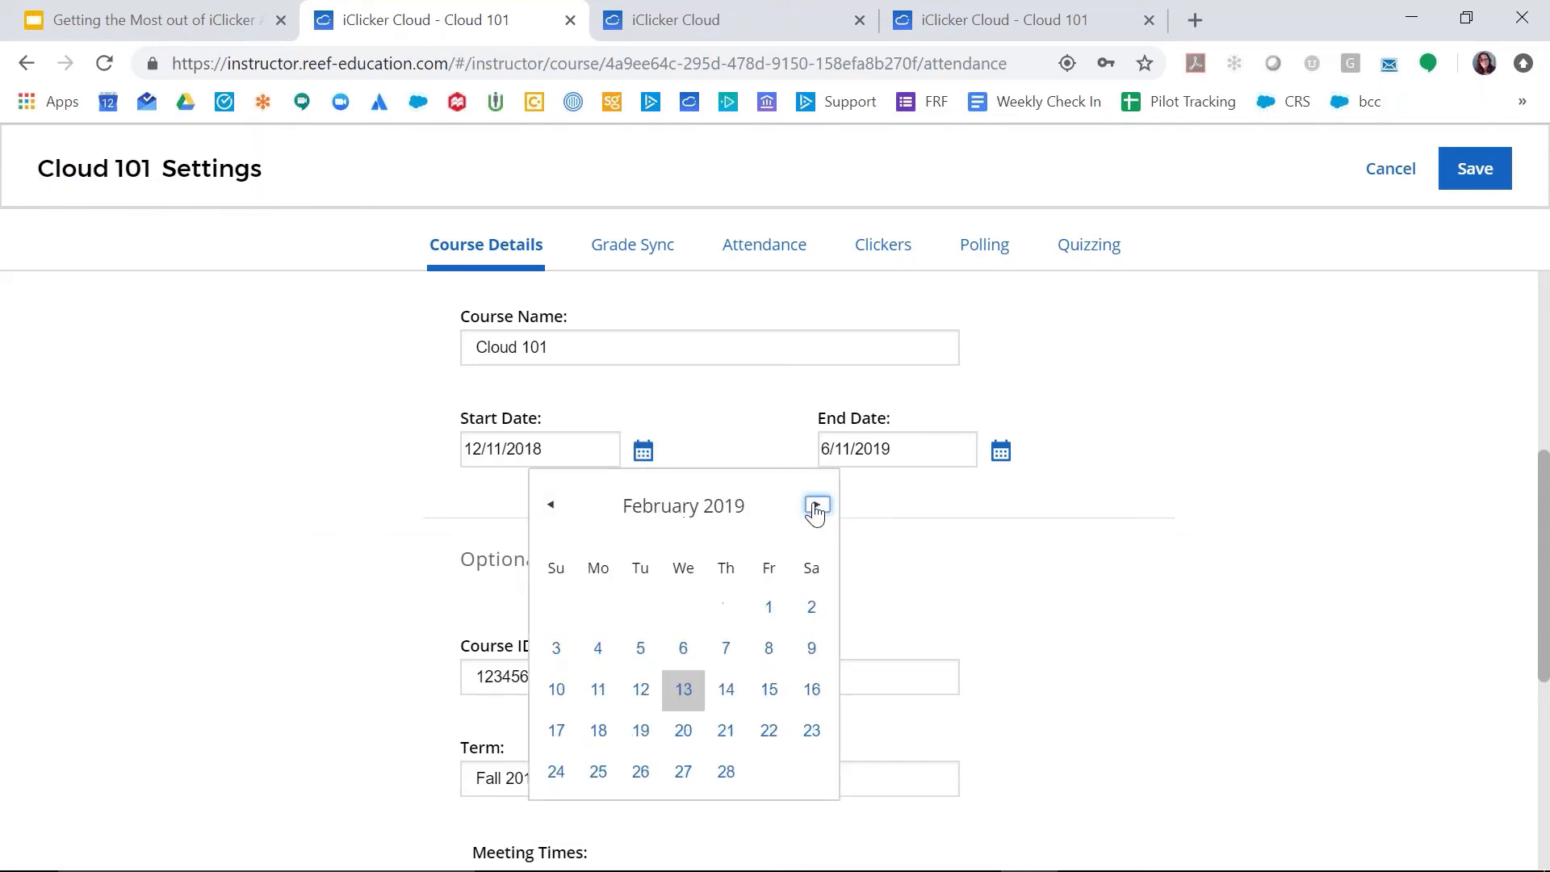
click(642, 690)
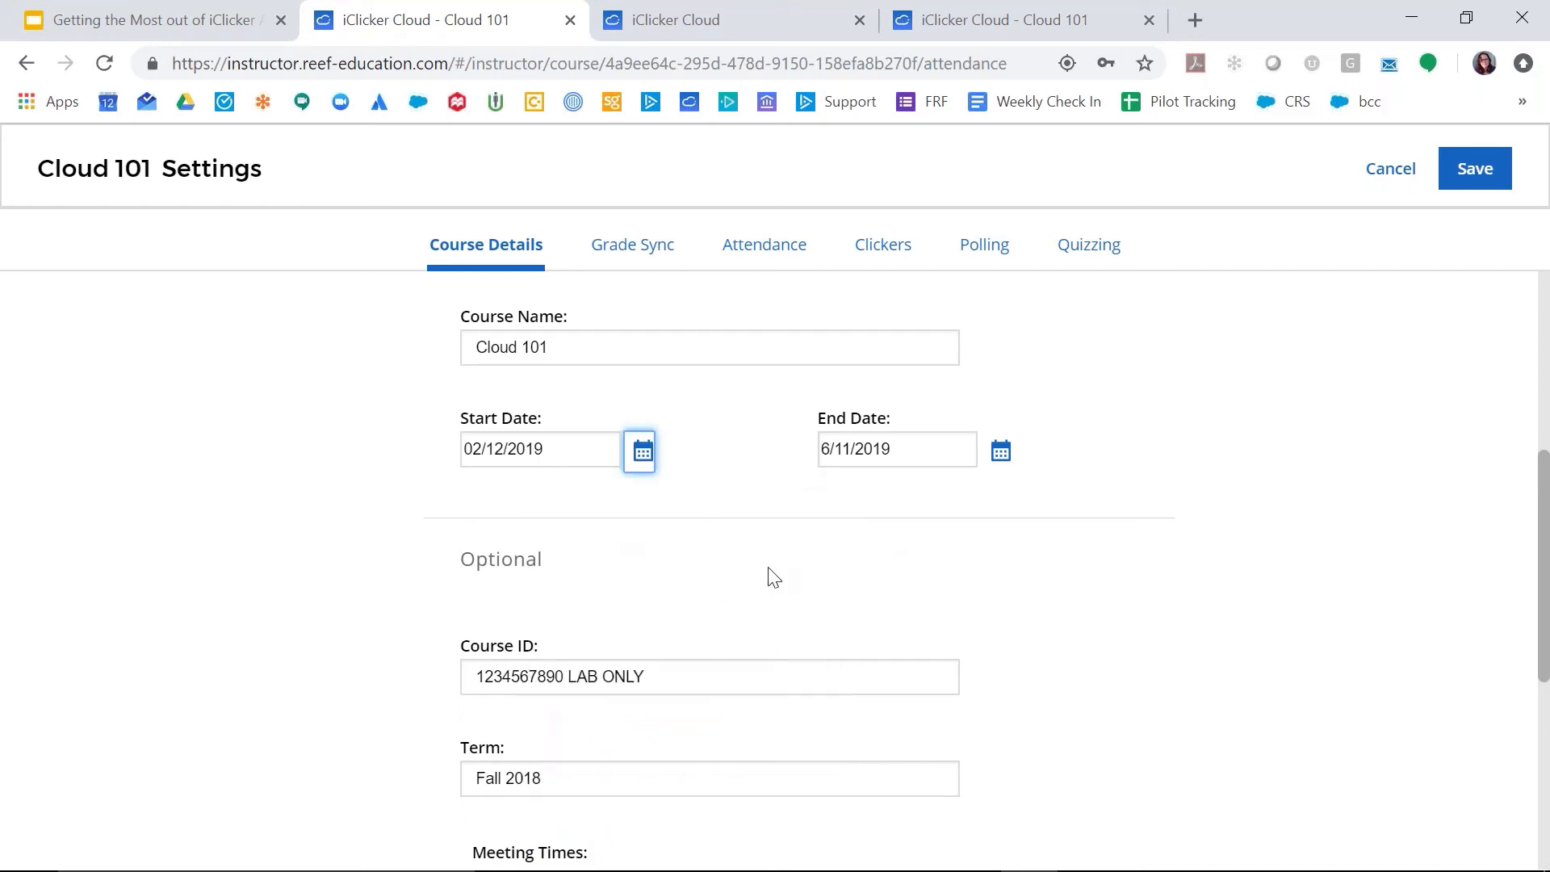
Step: Set the course end date to 02/14/2019 and save the Cloud 101 settings
click(1001, 451)
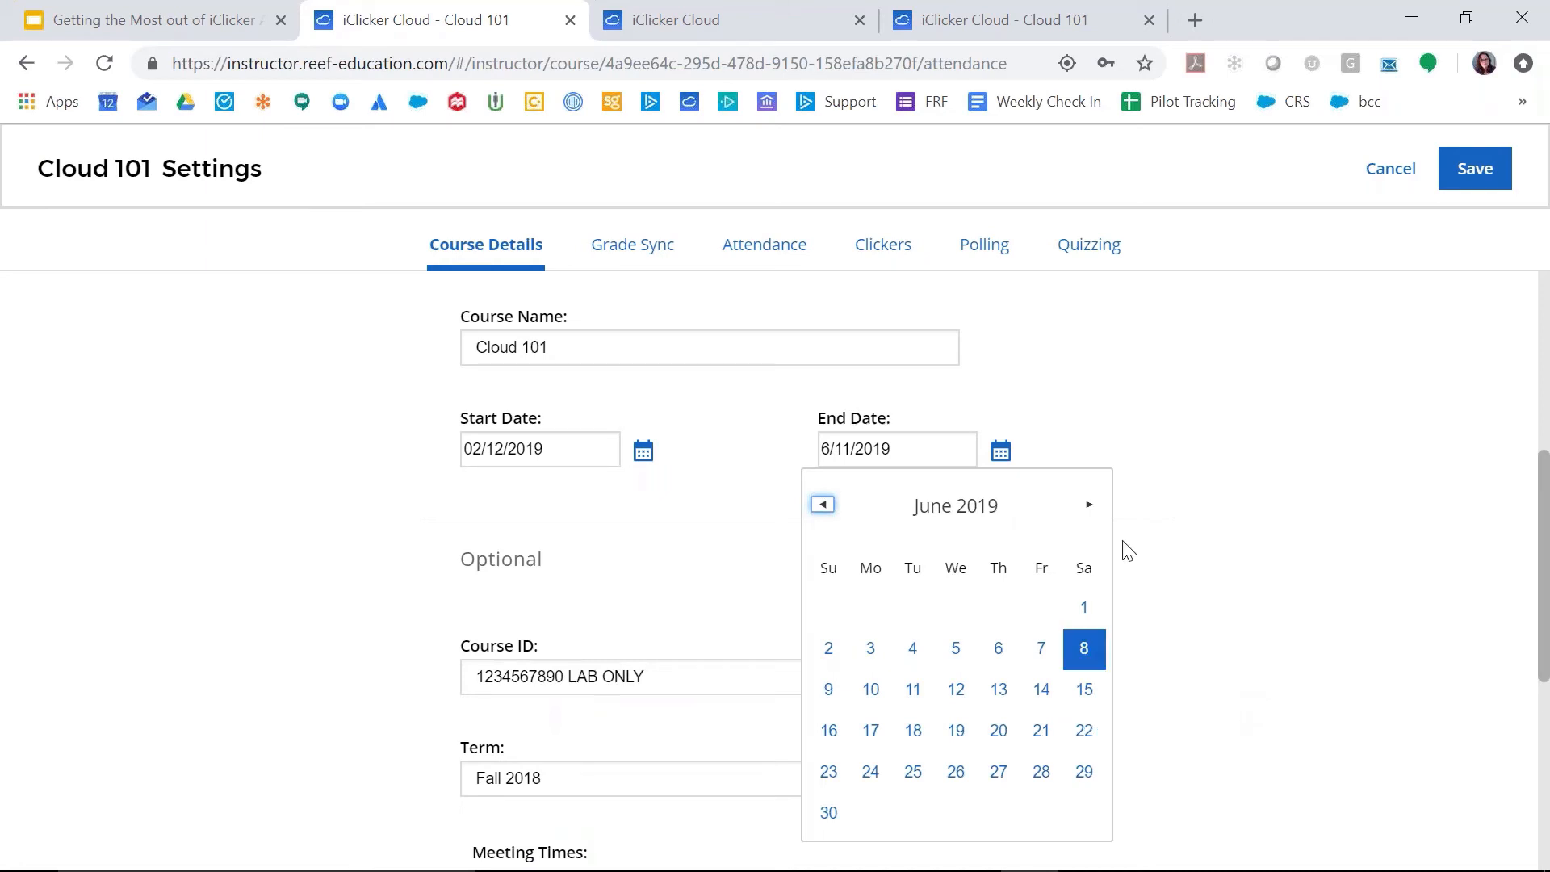
click(822, 505)
click(823, 505)
click(823, 505)
click(822, 504)
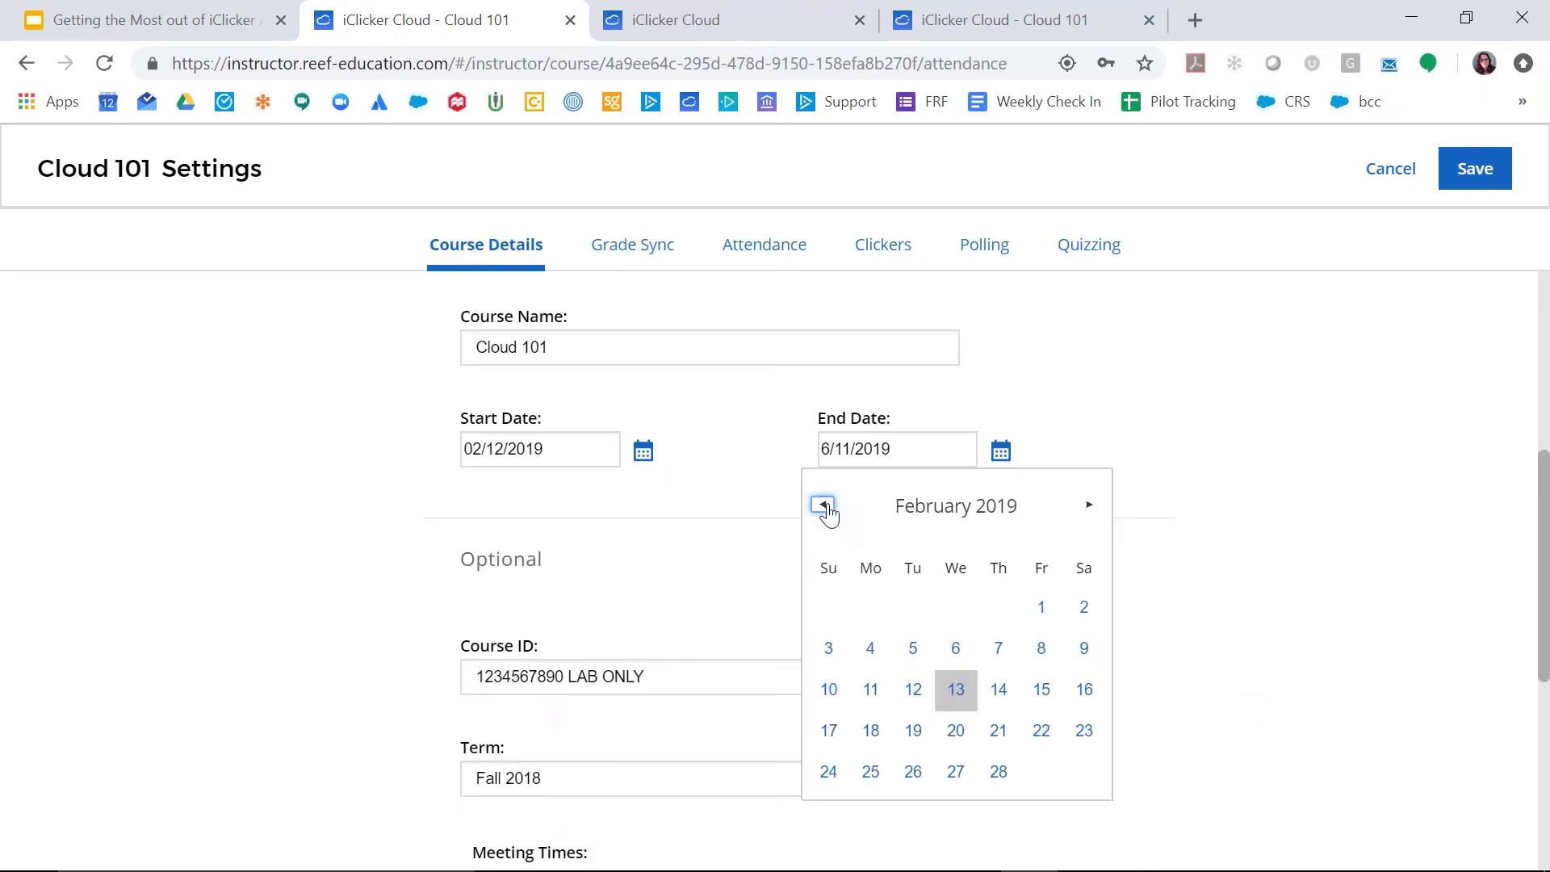
click(1000, 691)
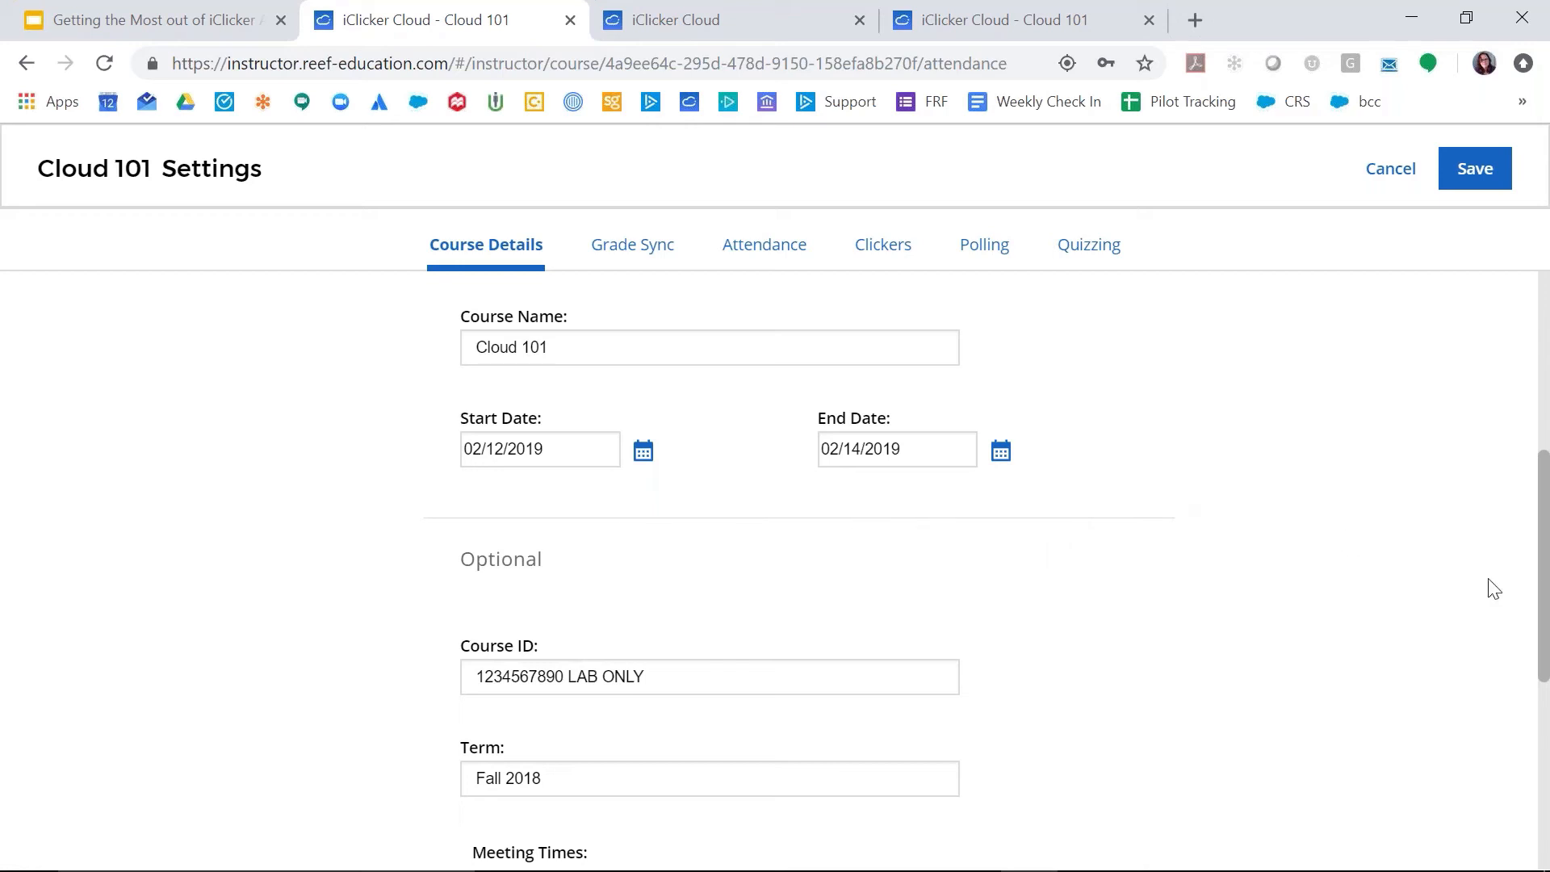
drag(1542, 588, 1547, 347)
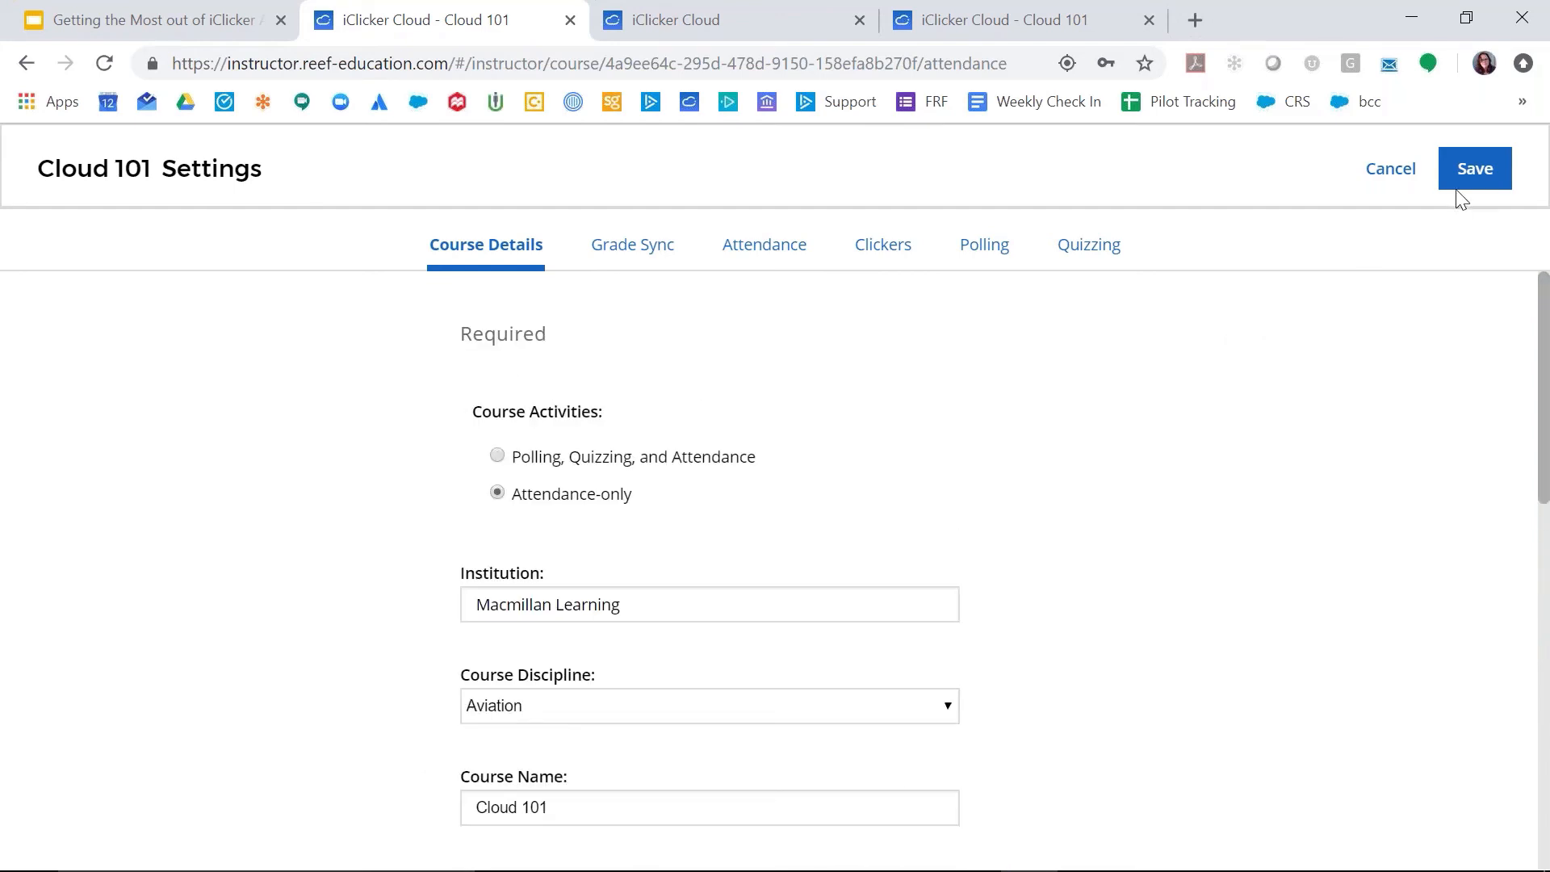
click(1479, 171)
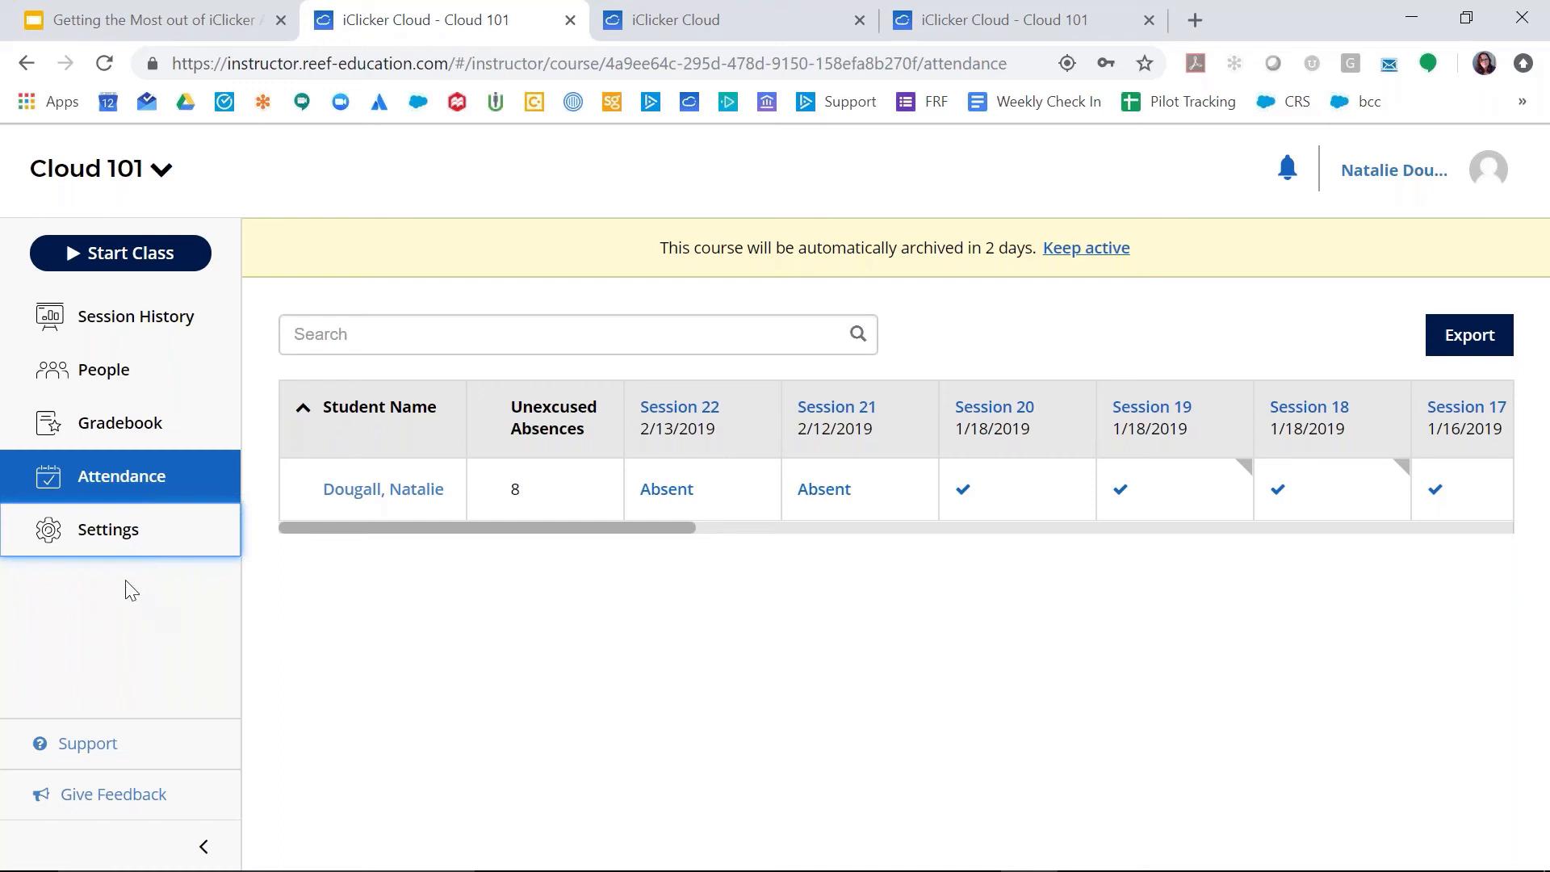
Step: In the polling settings, switch screen picture sending to when polling ends, restore it to when polling starts, and save
click(109, 546)
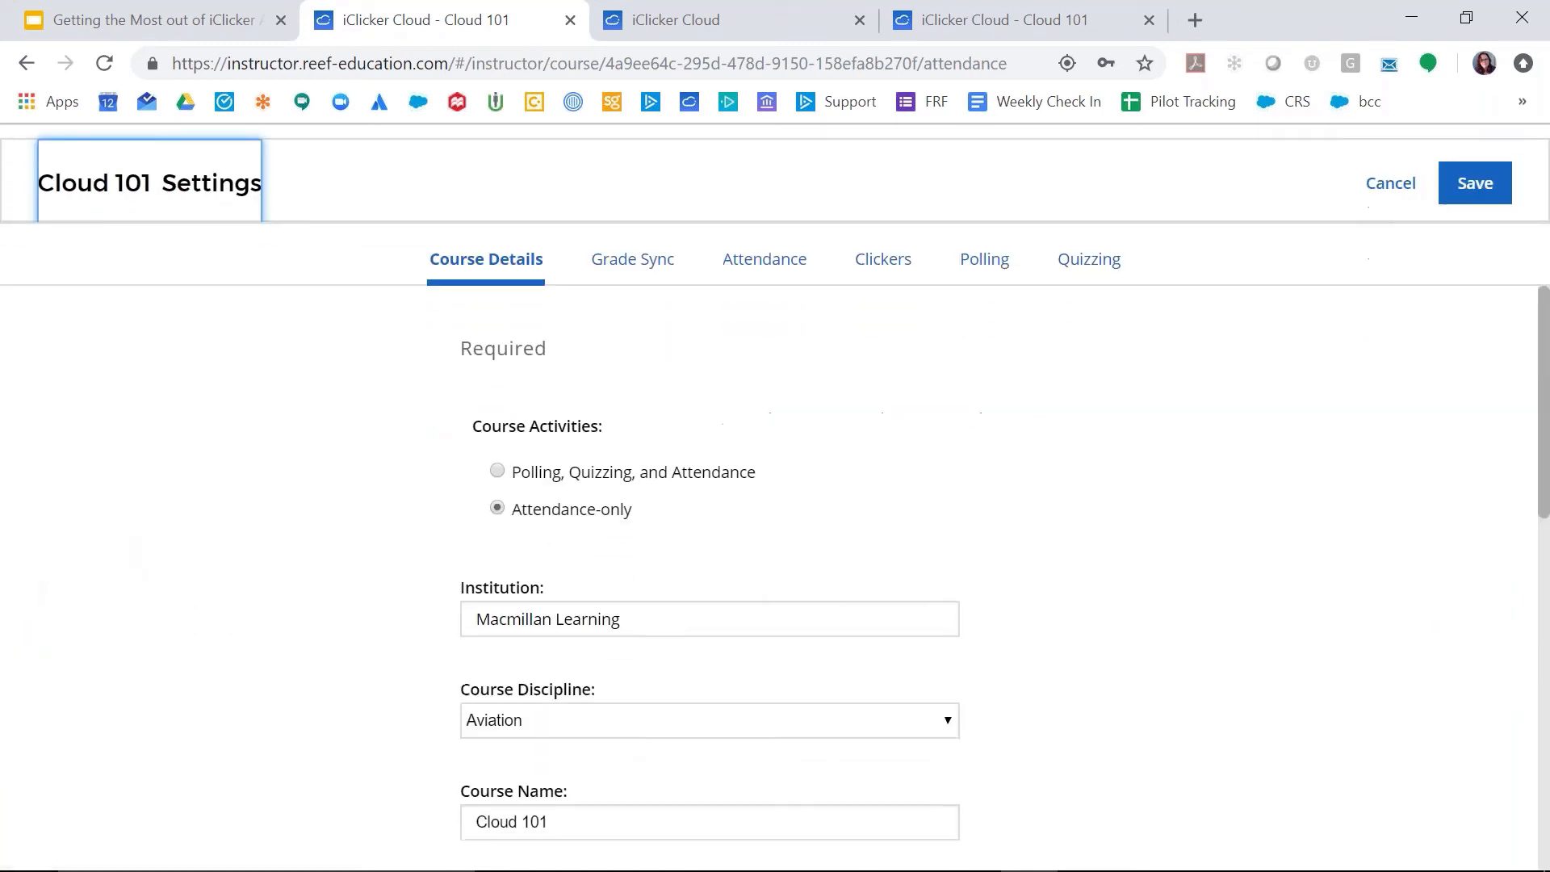
click(983, 249)
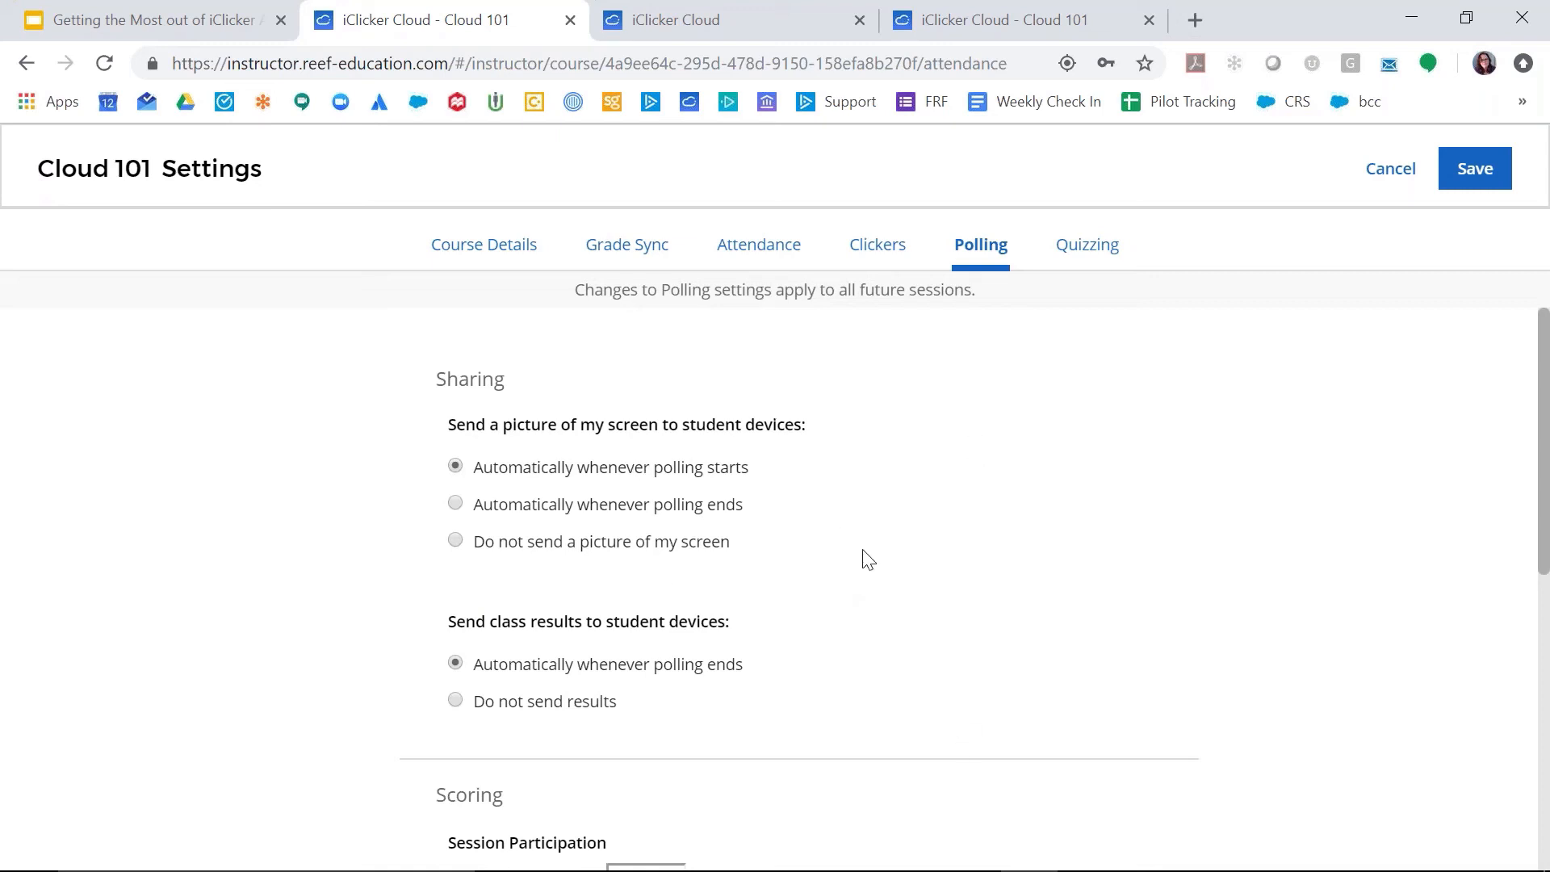
click(455, 504)
click(456, 469)
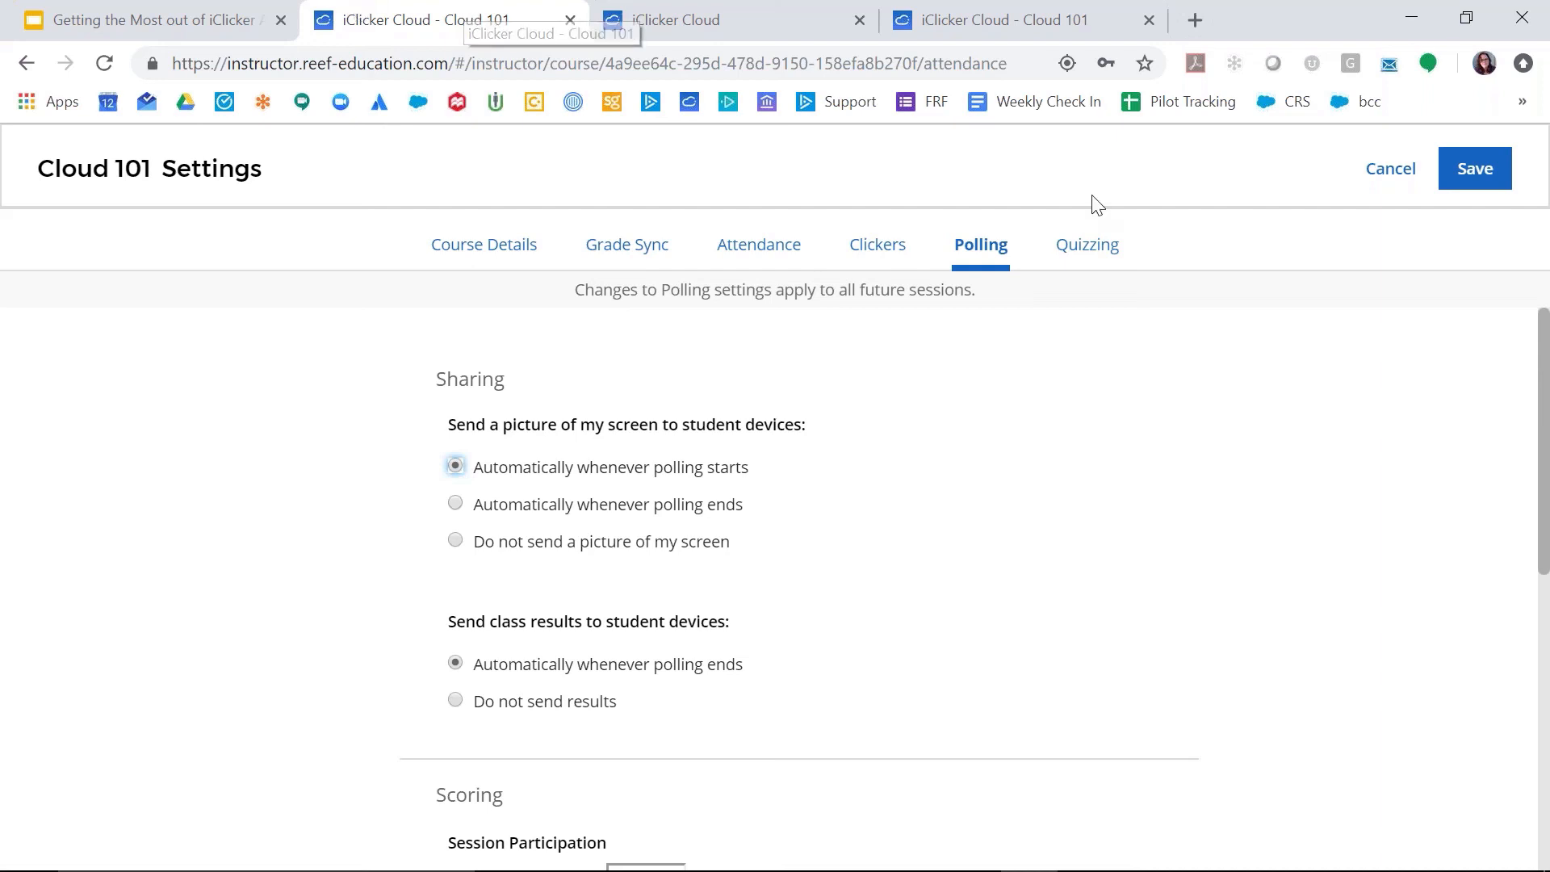
click(1473, 168)
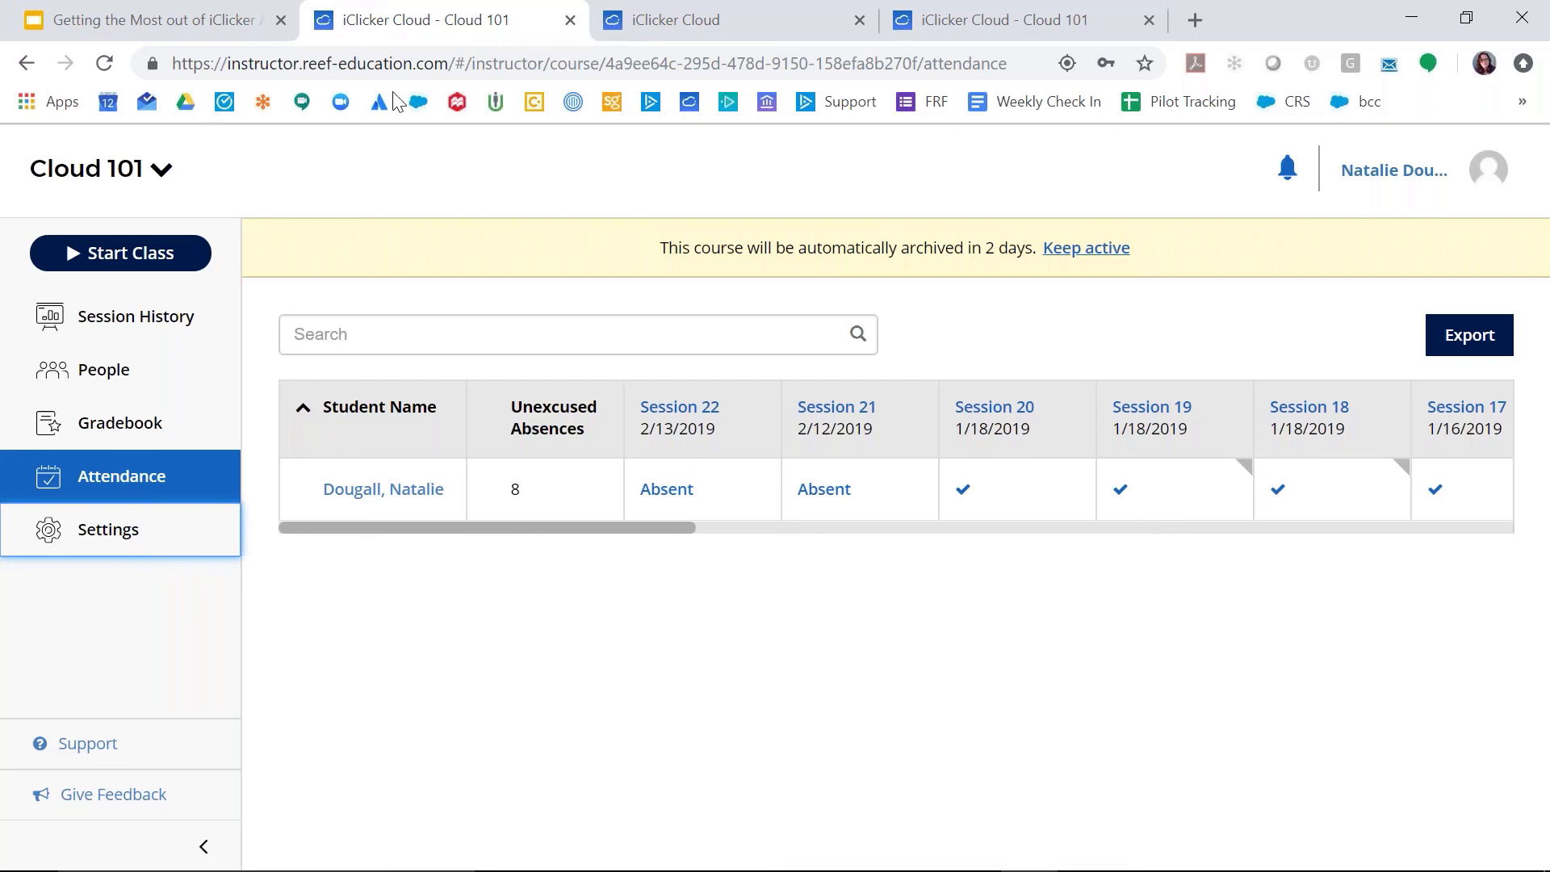
Step: Check the webinar presentation in Google Slides, return to the Cloud 101 browser page, and open the iClicker website there
click(194, 12)
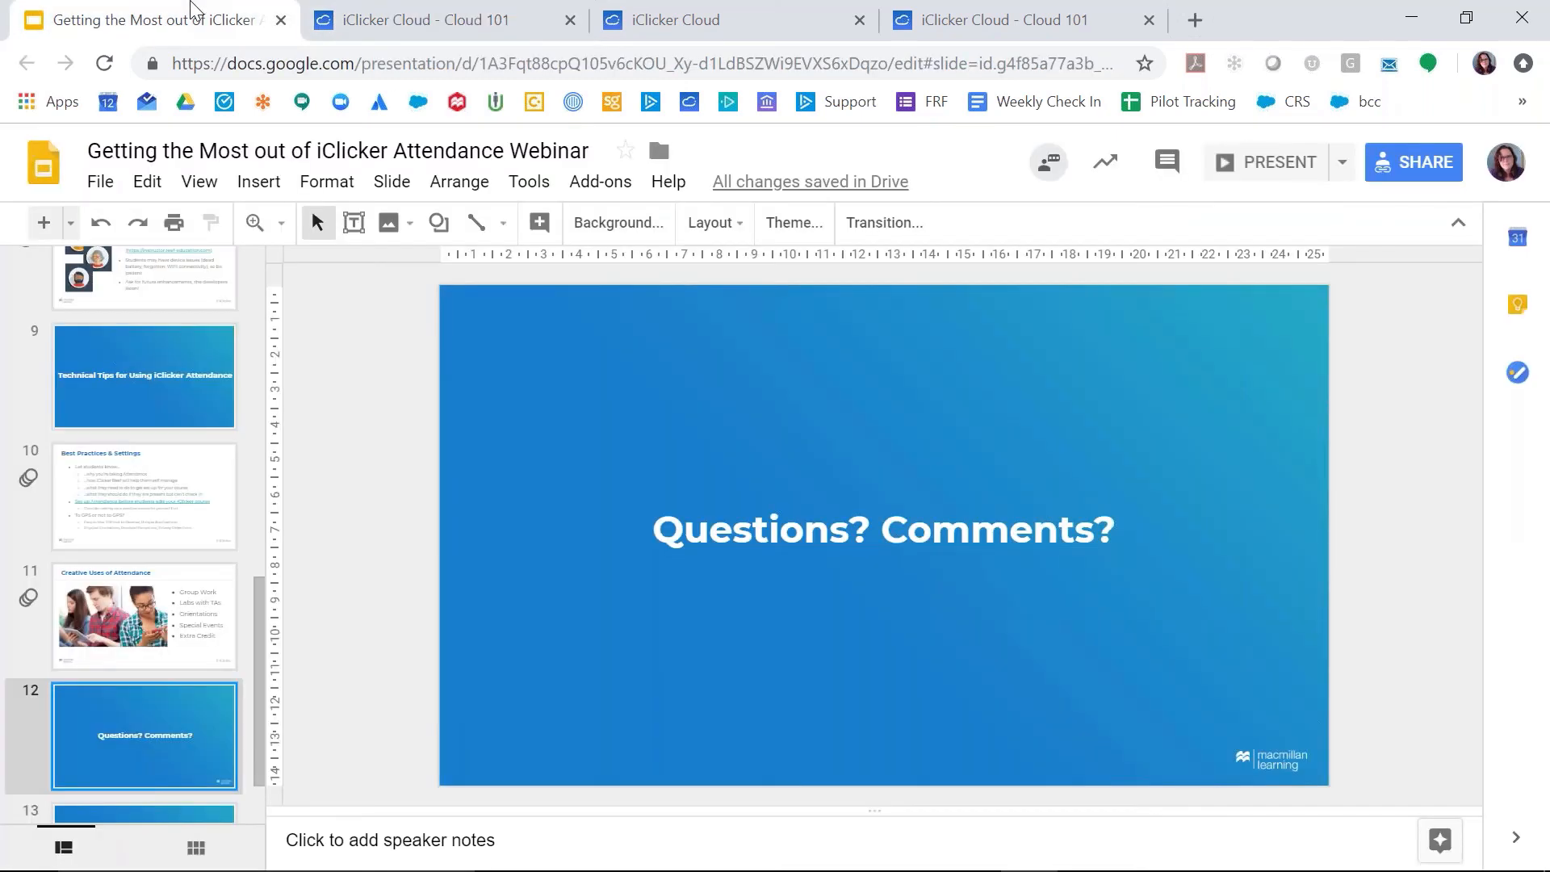
click(428, 7)
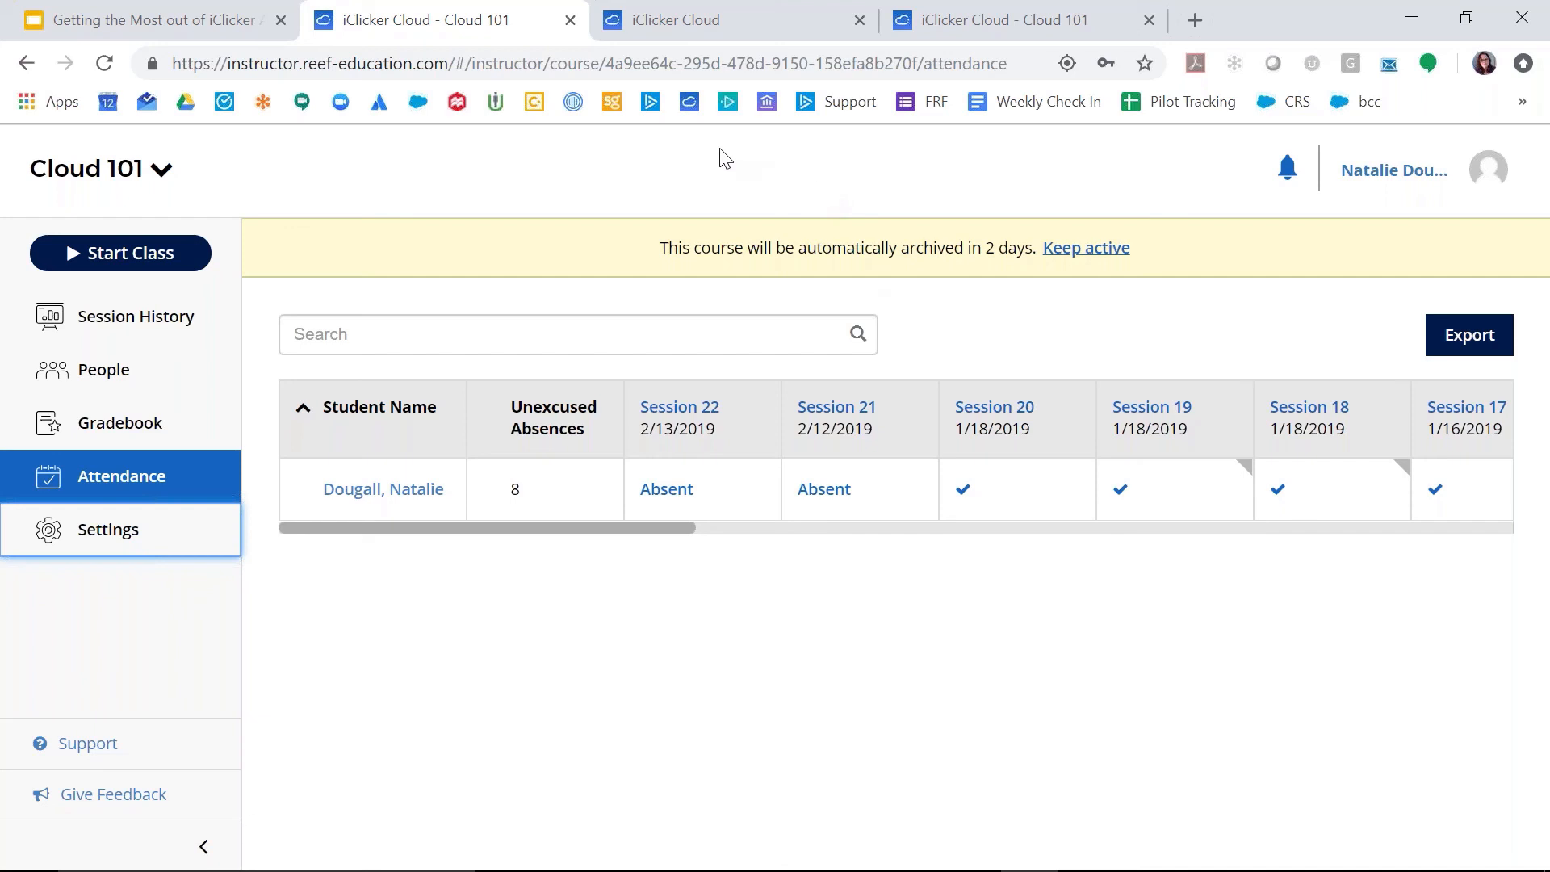
click(651, 104)
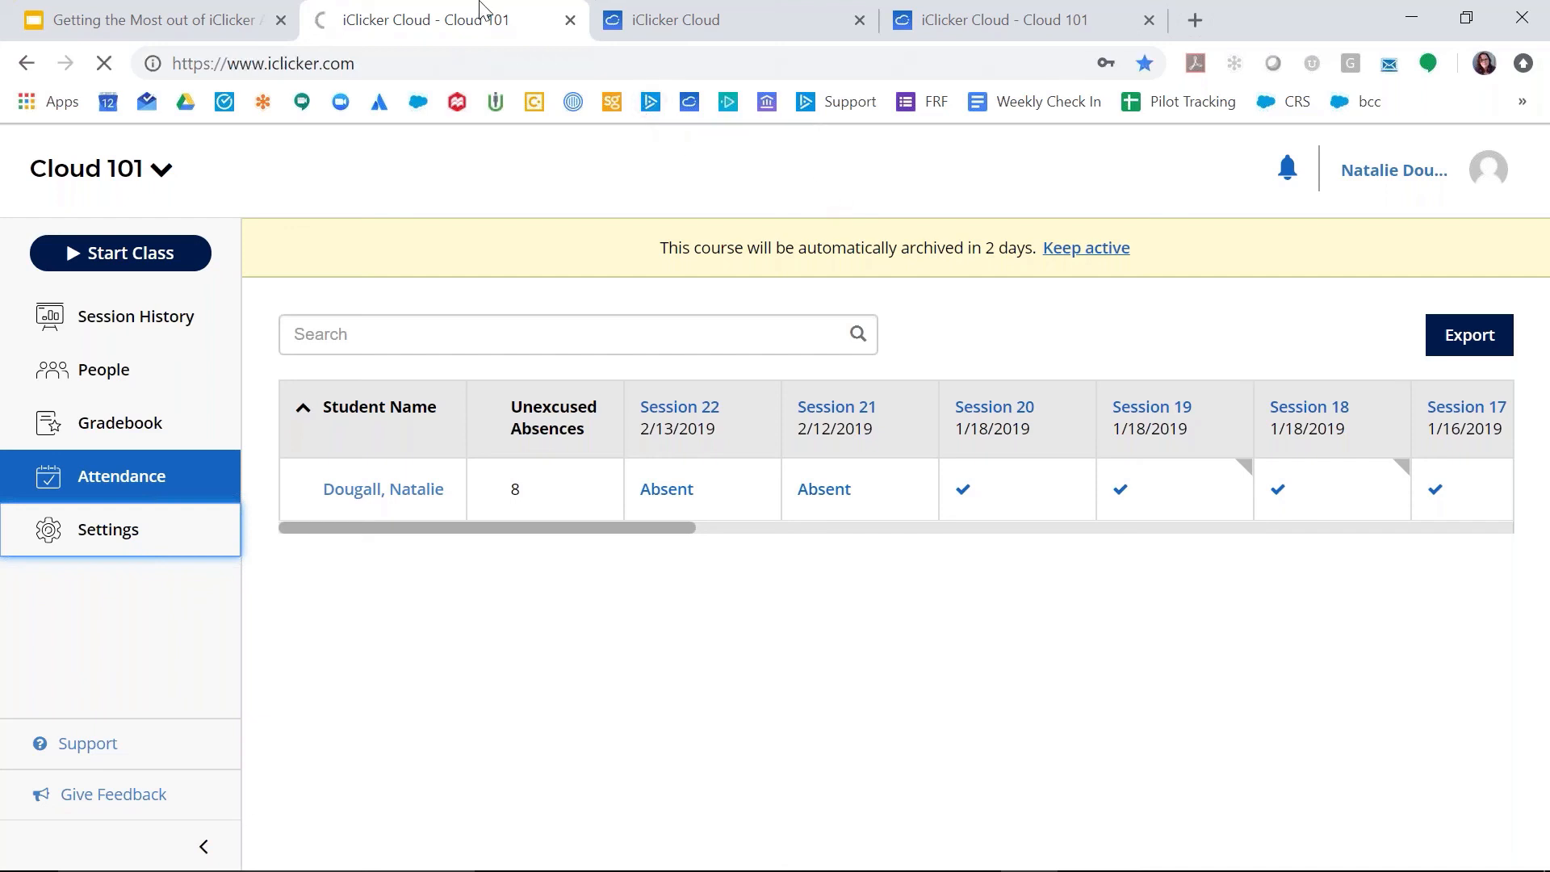